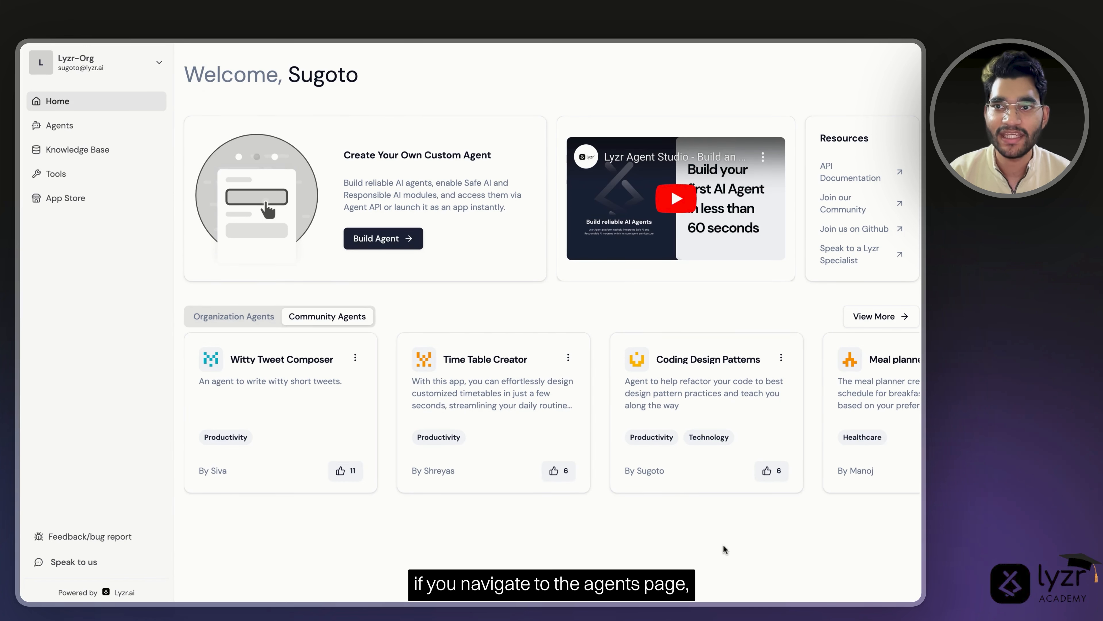
- Go to the Agents list and begin creating a new agent
click(89, 132)
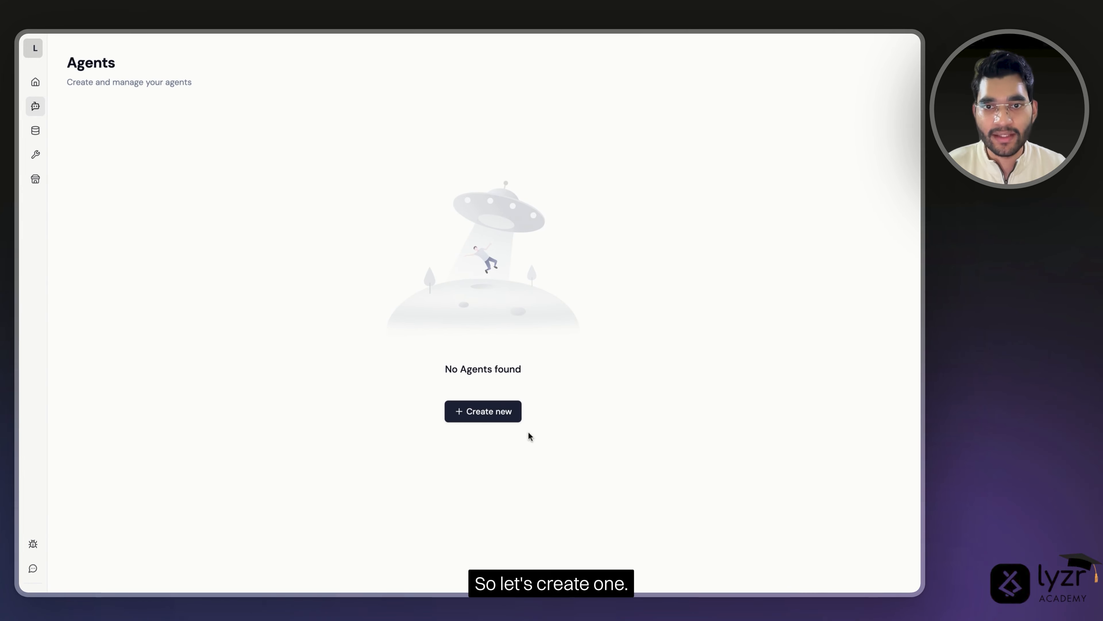
click(492, 415)
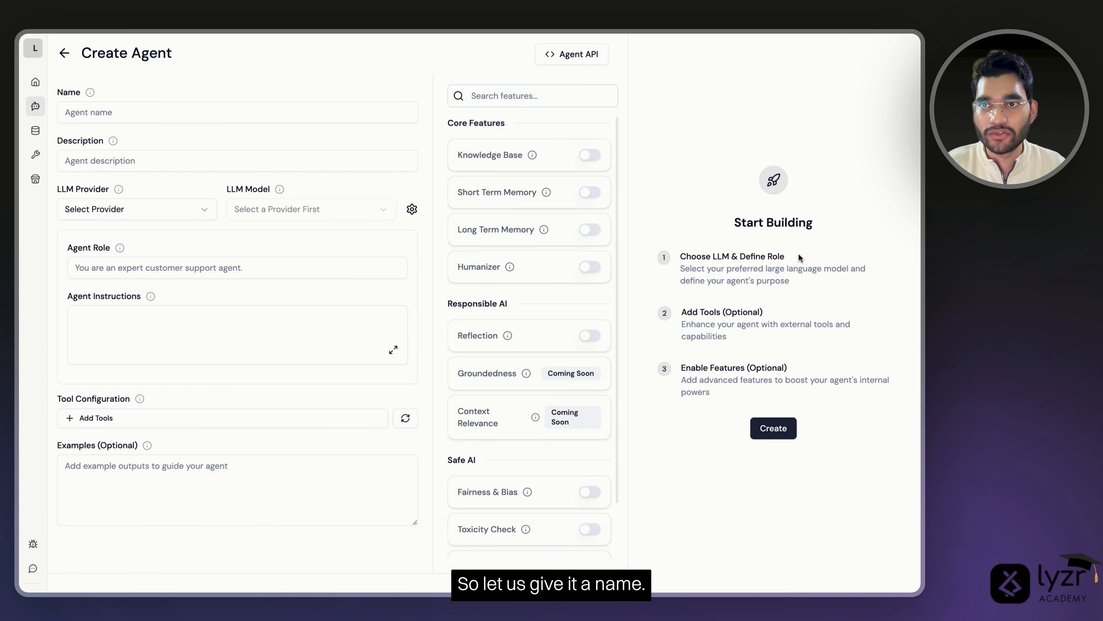
- Enter 'Test' as the agent's name and as its description
click(201, 121)
text(Test)
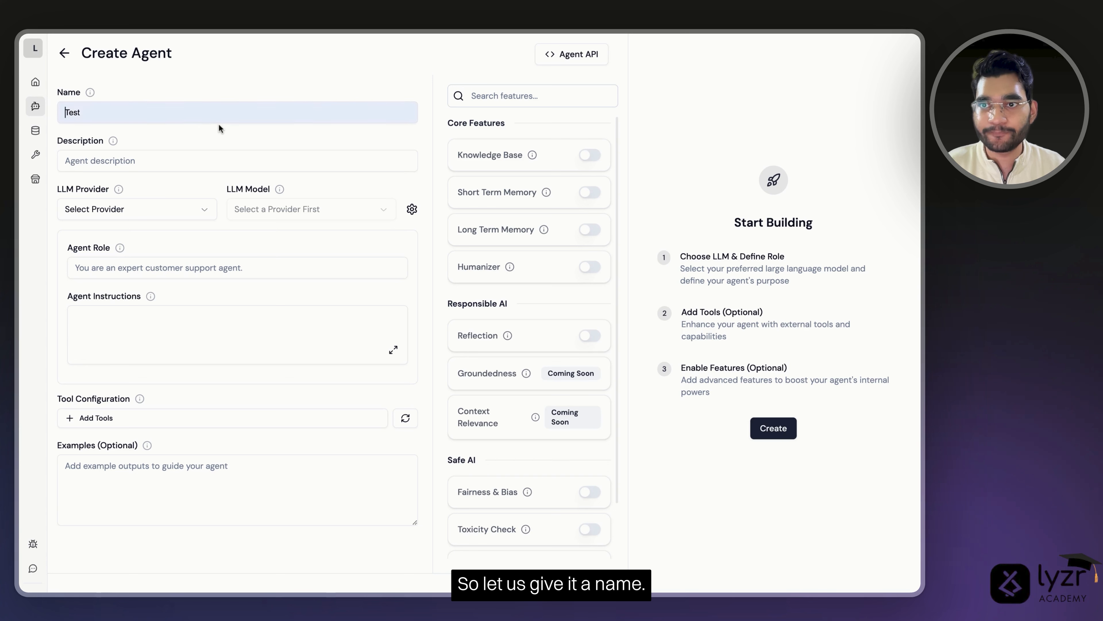
click(140, 168)
text(Test)
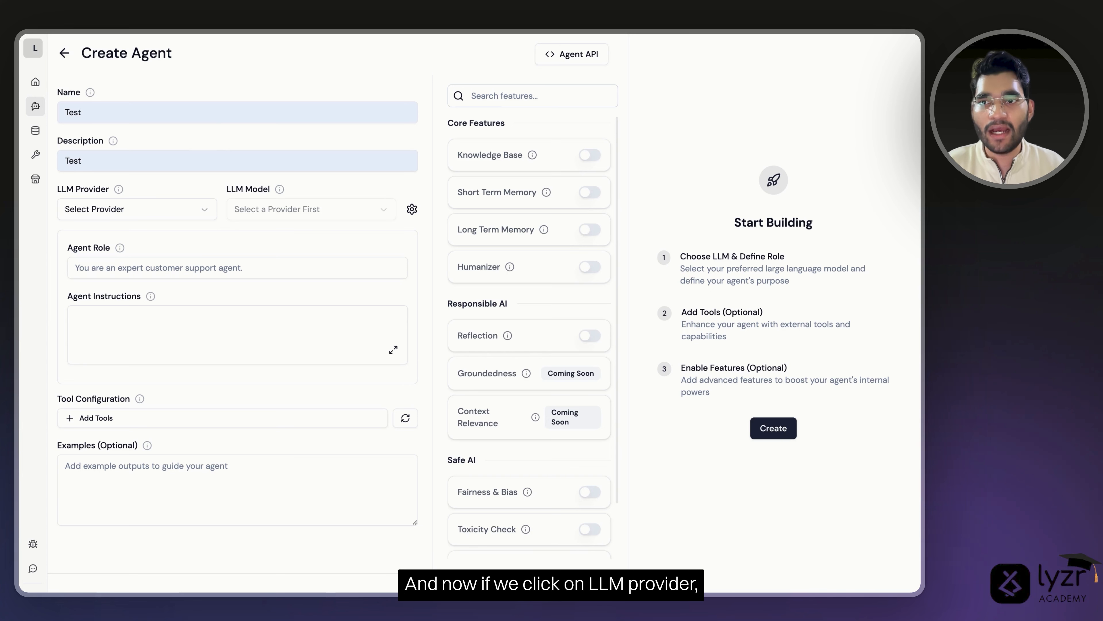
- Choose OpenAI as the LLM provider and look over its available models
click(188, 211)
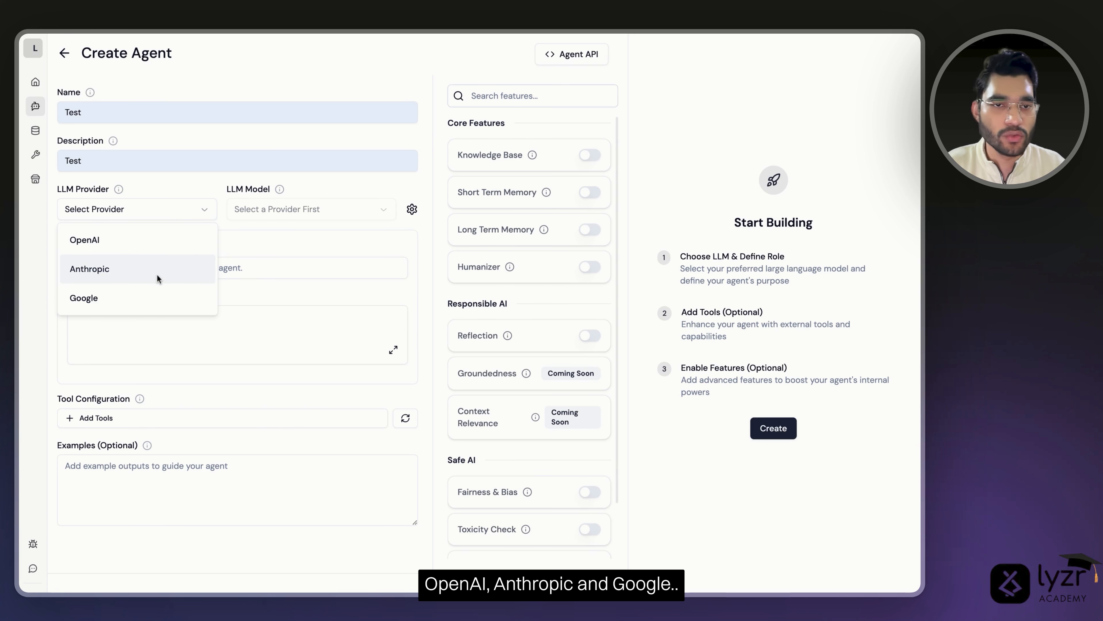
click(162, 239)
click(261, 212)
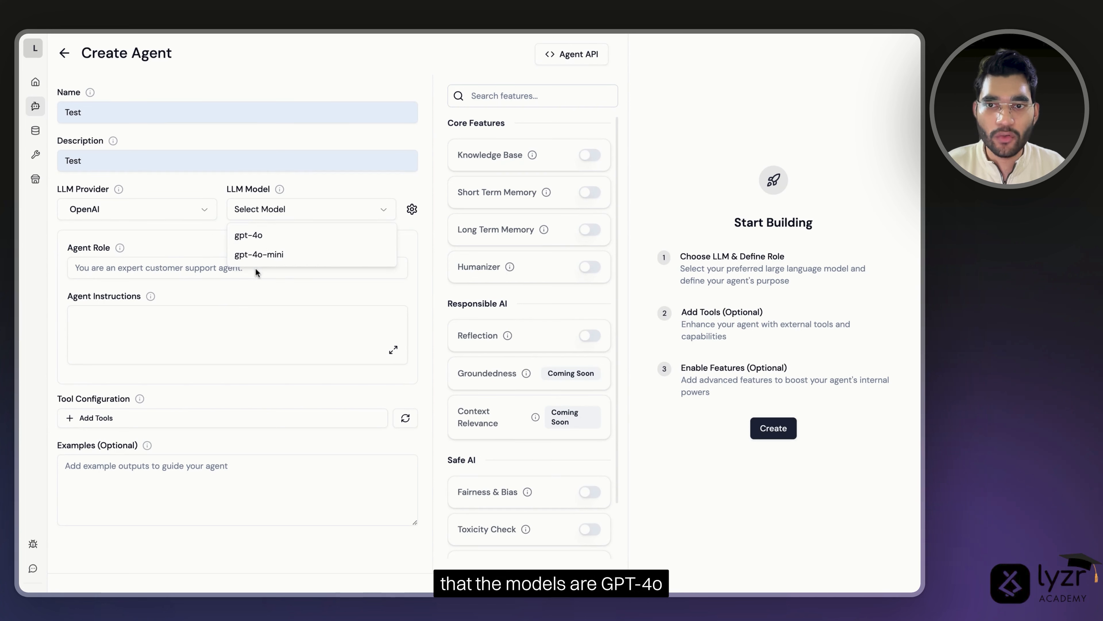
click(176, 214)
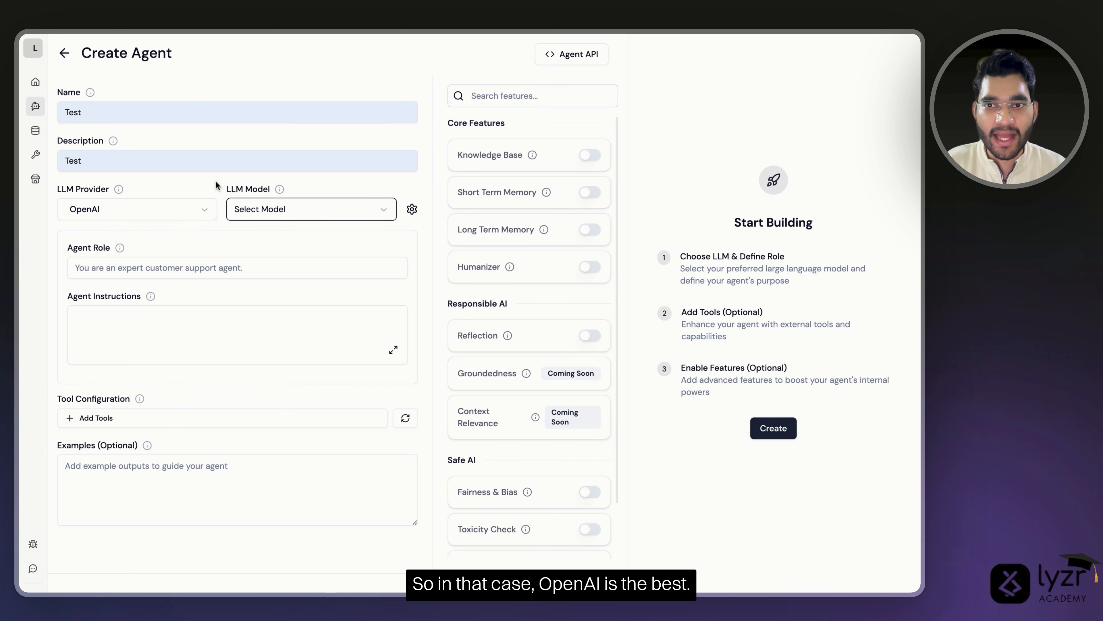
click(240, 213)
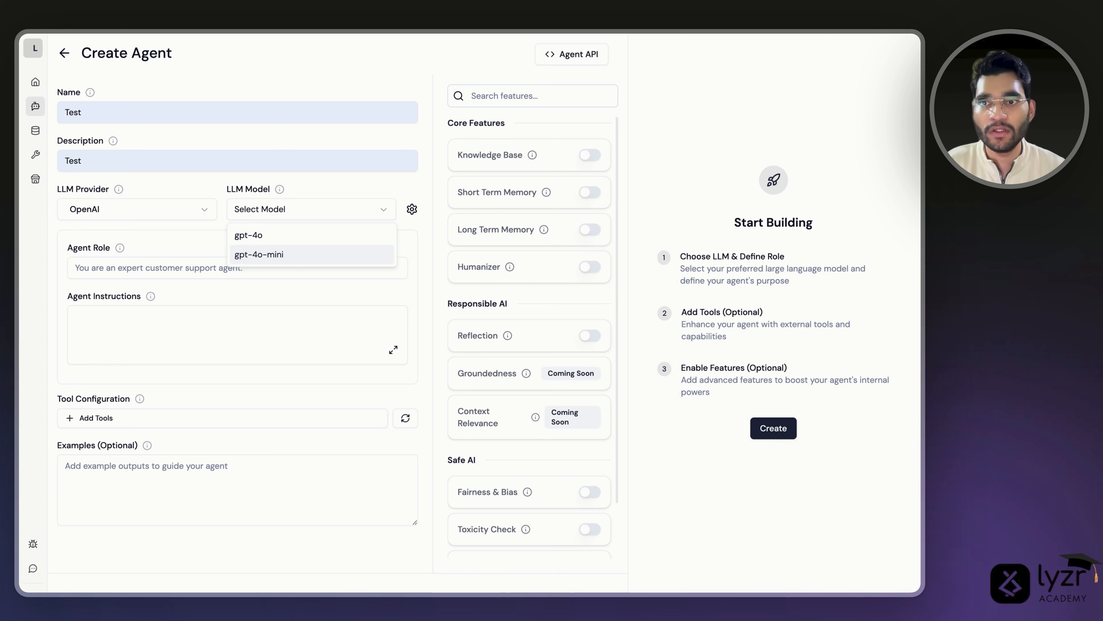
- Compare the Anthropic Claude and Google Gemini model lists
click(157, 218)
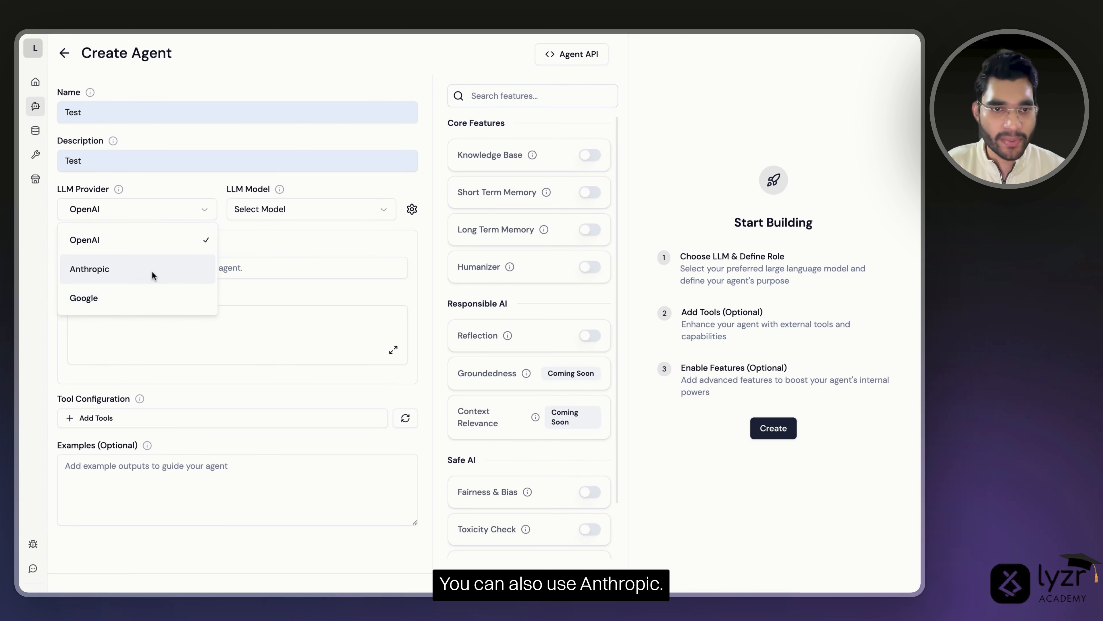
click(153, 267)
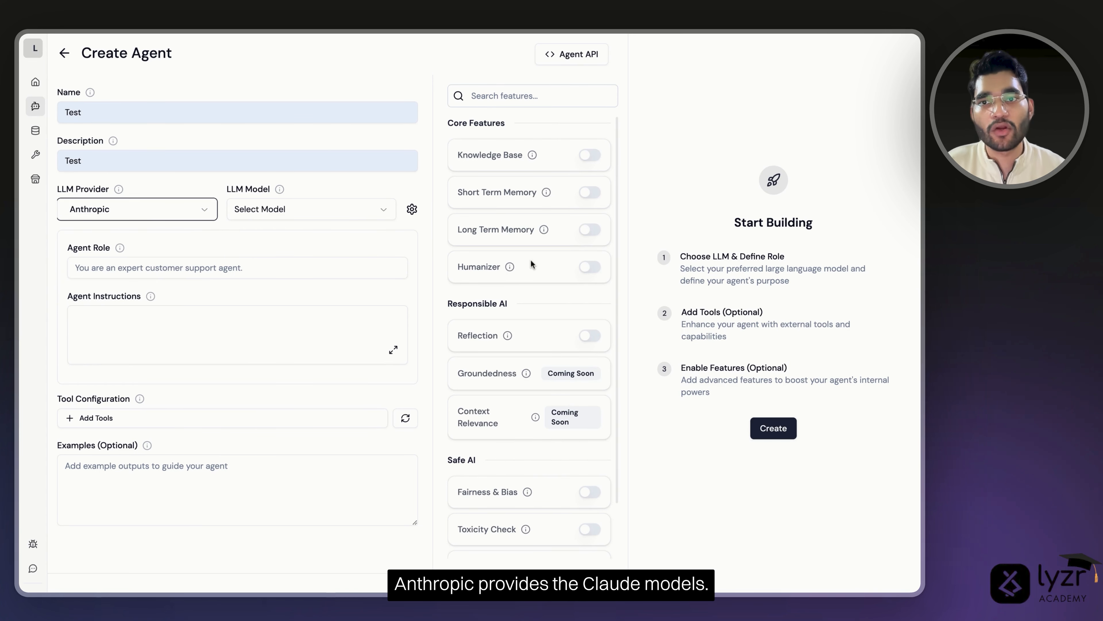
click(241, 212)
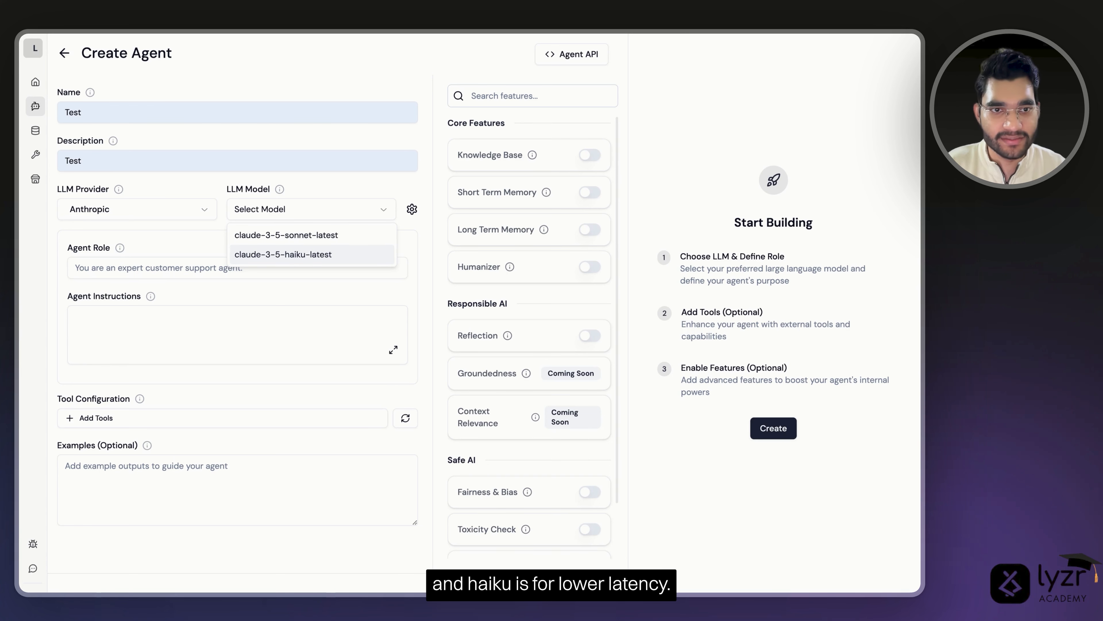
click(173, 214)
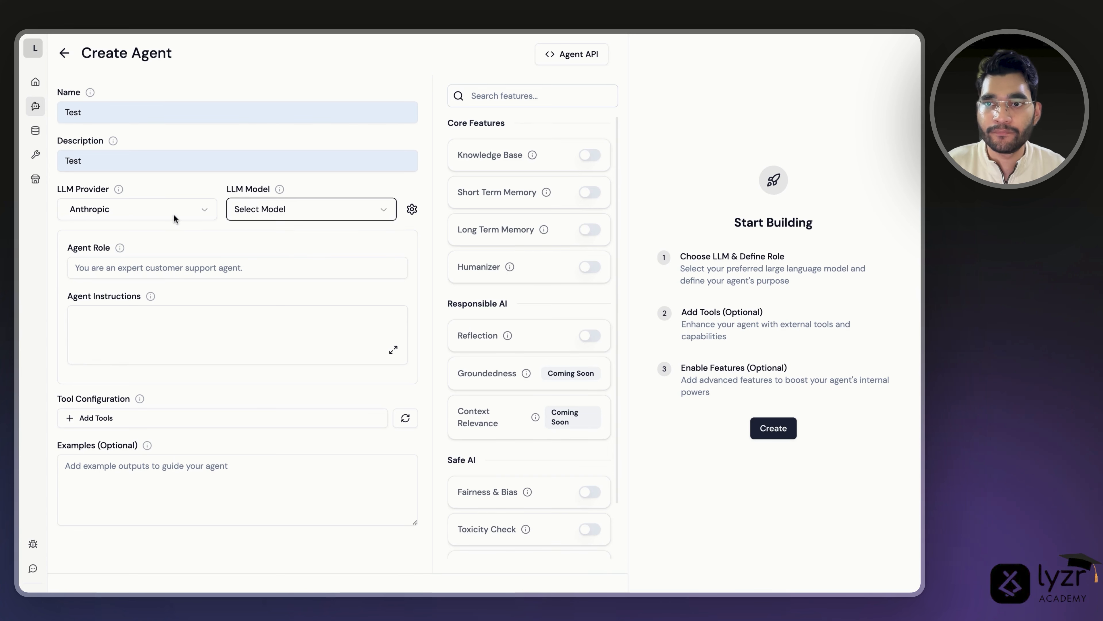
click(173, 215)
click(165, 290)
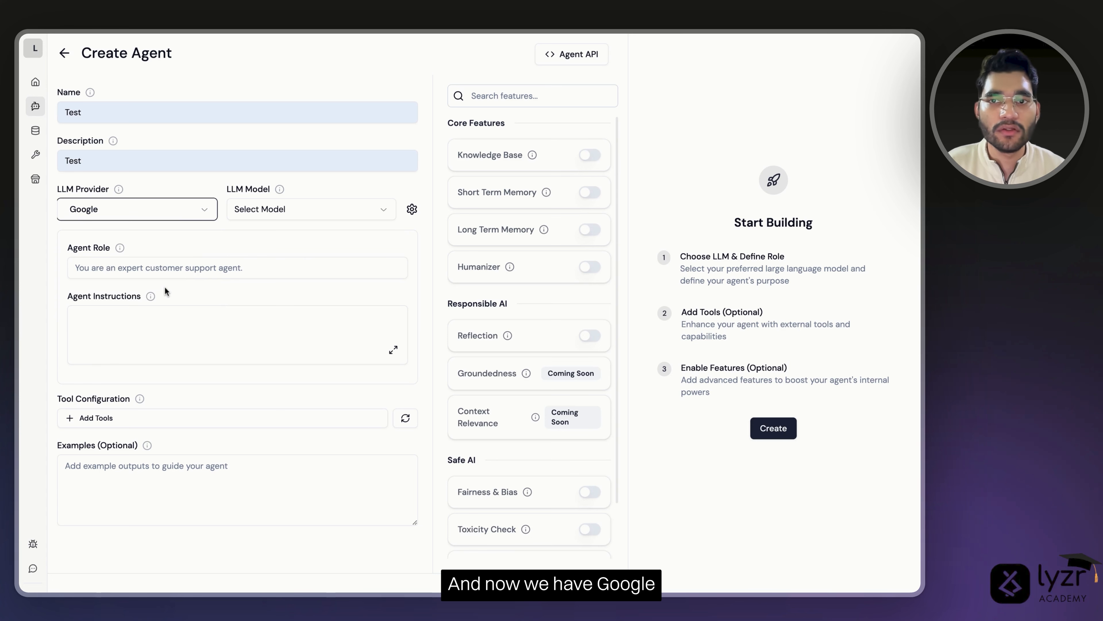
click(266, 213)
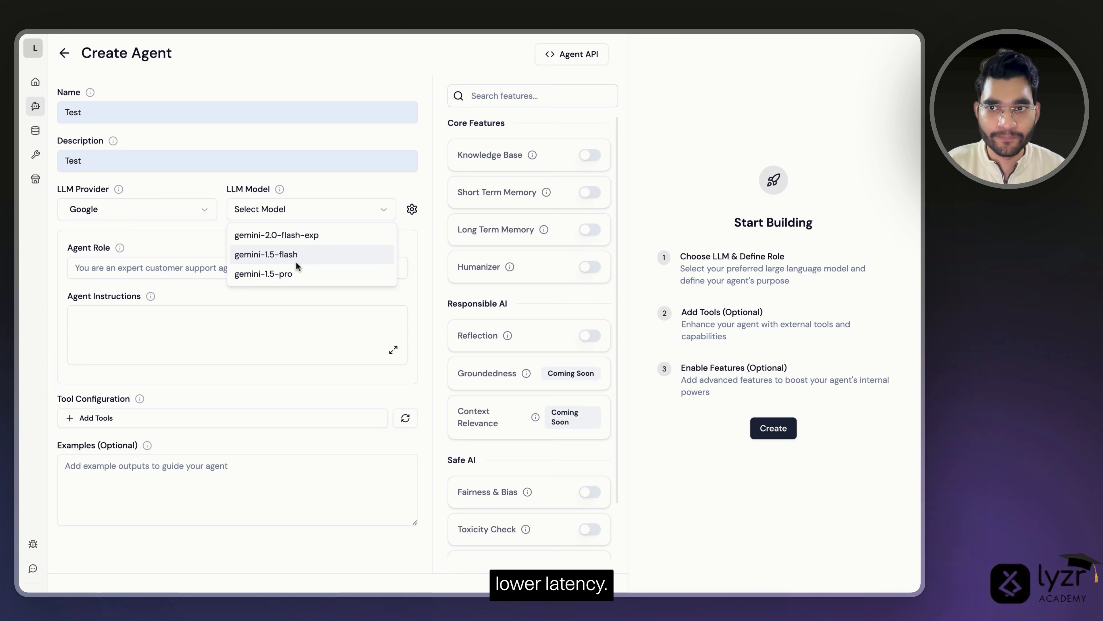
click(181, 231)
click(245, 218)
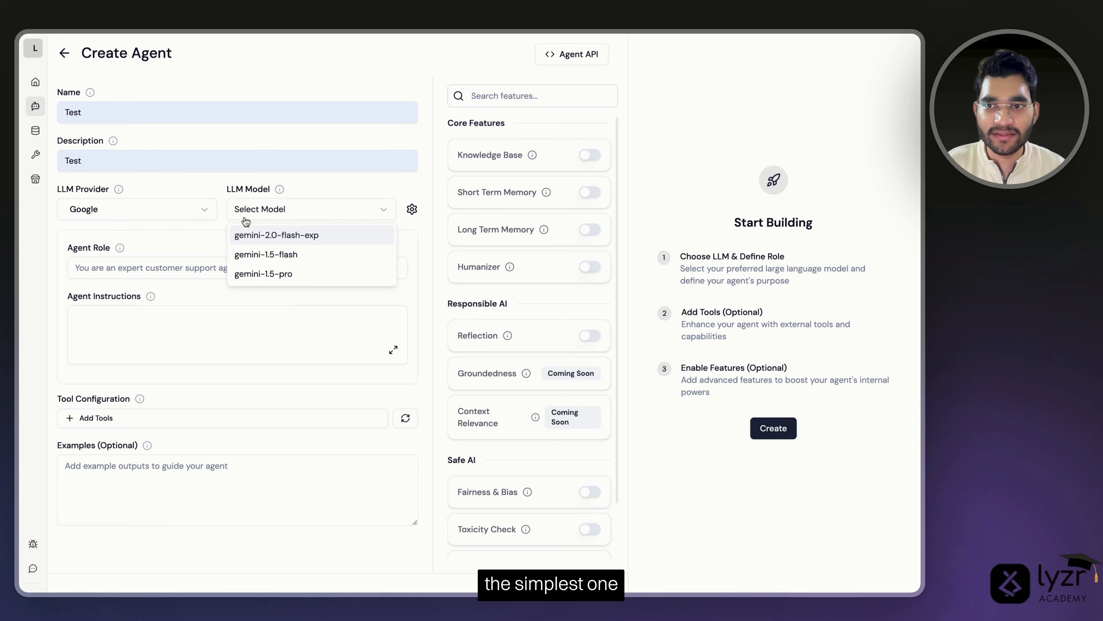
click(174, 220)
- Create the agent using OpenAI's gpt-4o-mini model
click(157, 218)
click(156, 233)
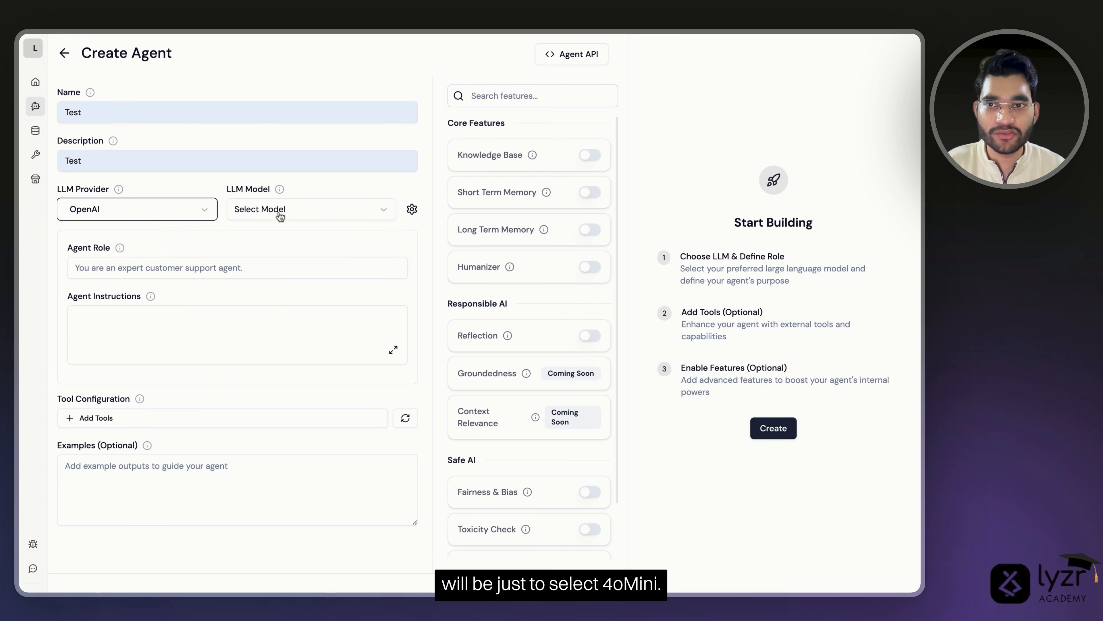
click(281, 216)
click(270, 251)
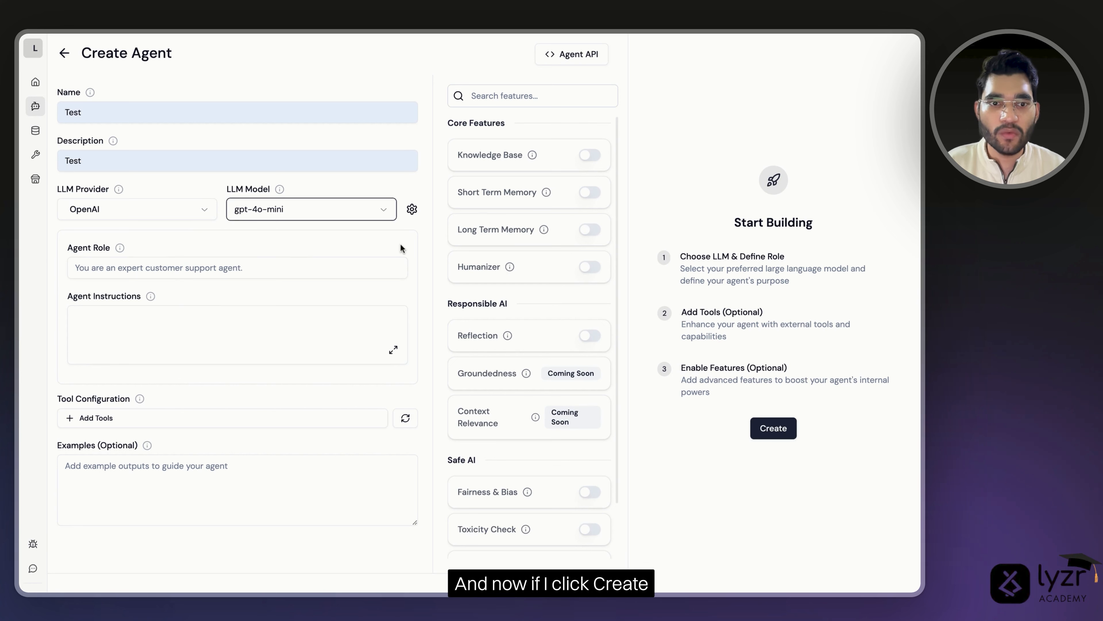
click(772, 428)
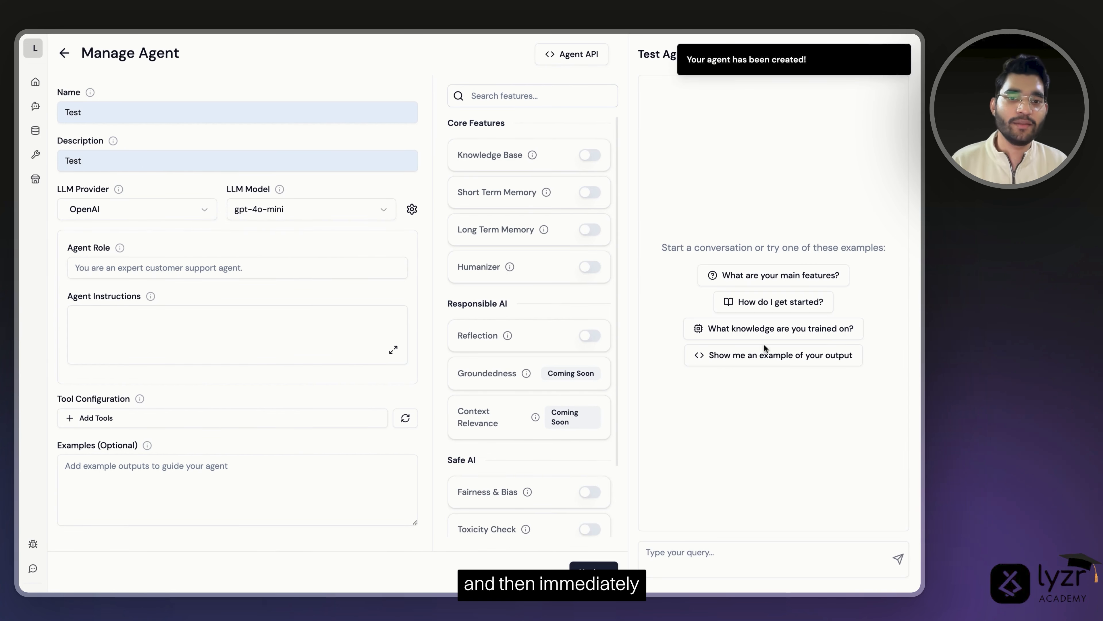
- Send 'hi' to the new agent in the test chat
click(668, 564)
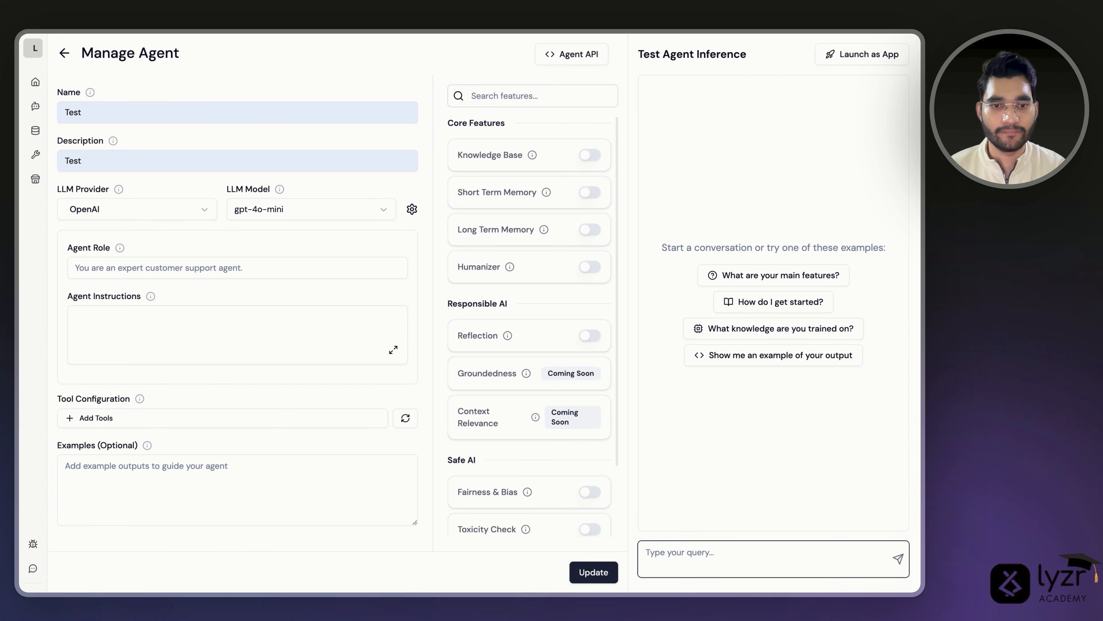
text(hi)
key(Return)
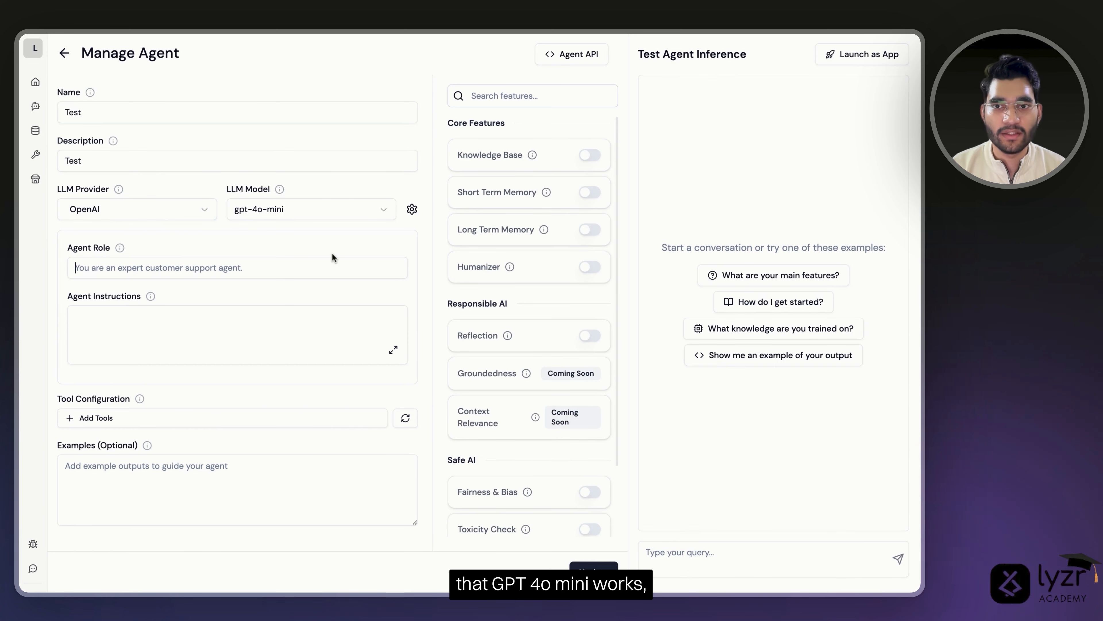
- Switch the model to gpt-4o and send 'Hey' in chat
click(323, 208)
click(310, 239)
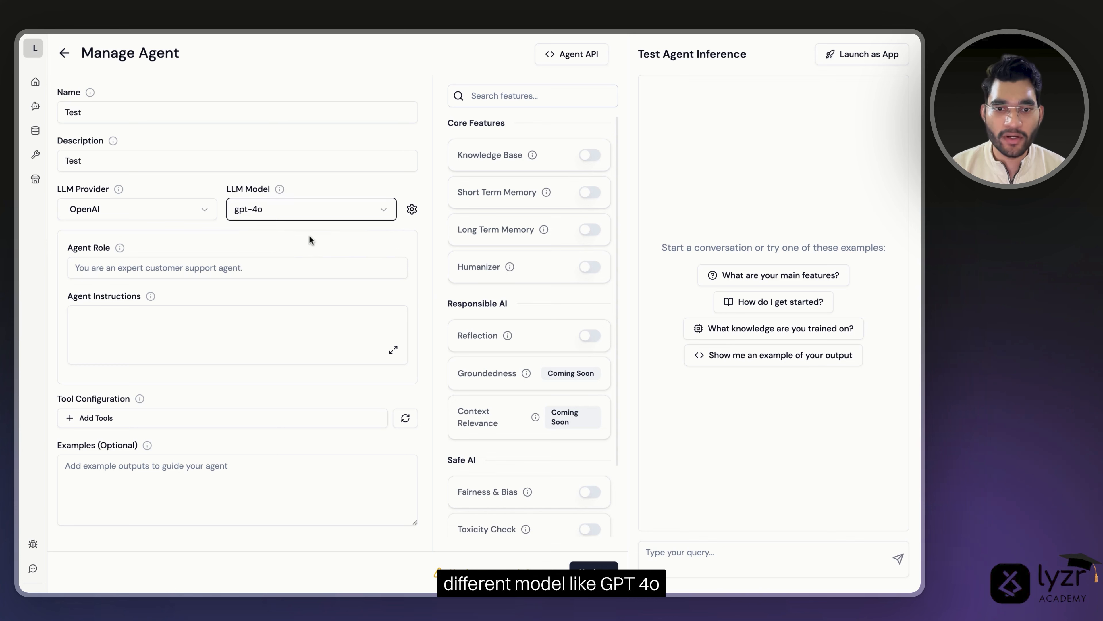
click(676, 564)
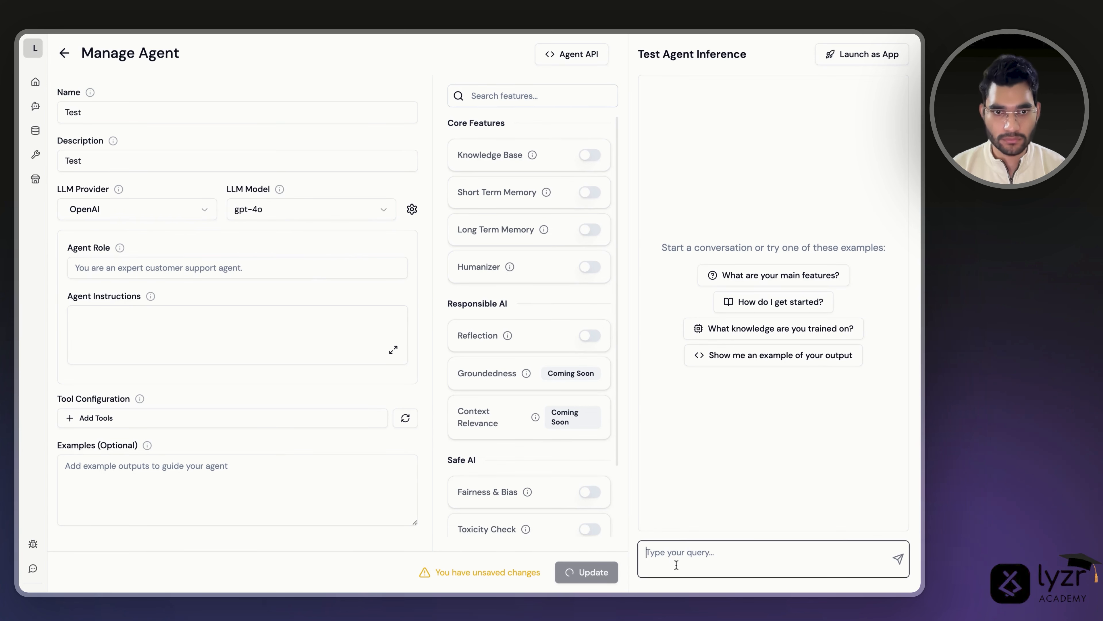
text(Hey)
key(Return)
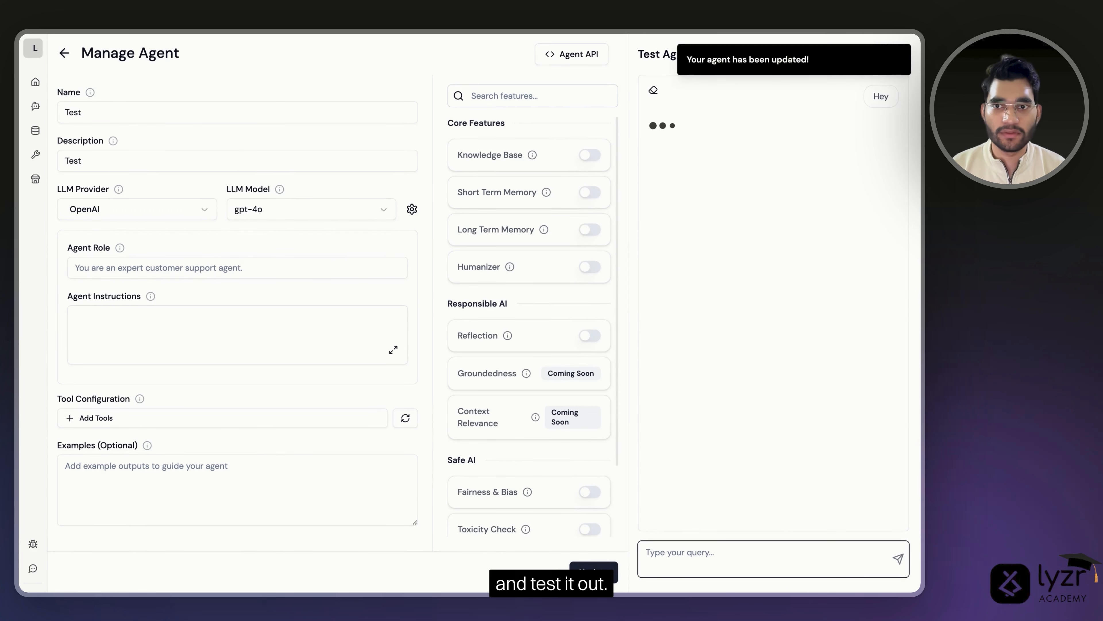
- Switch to Anthropic claude-3-5-haiku-latest and ask the agent 'How are you'
click(191, 215)
click(161, 268)
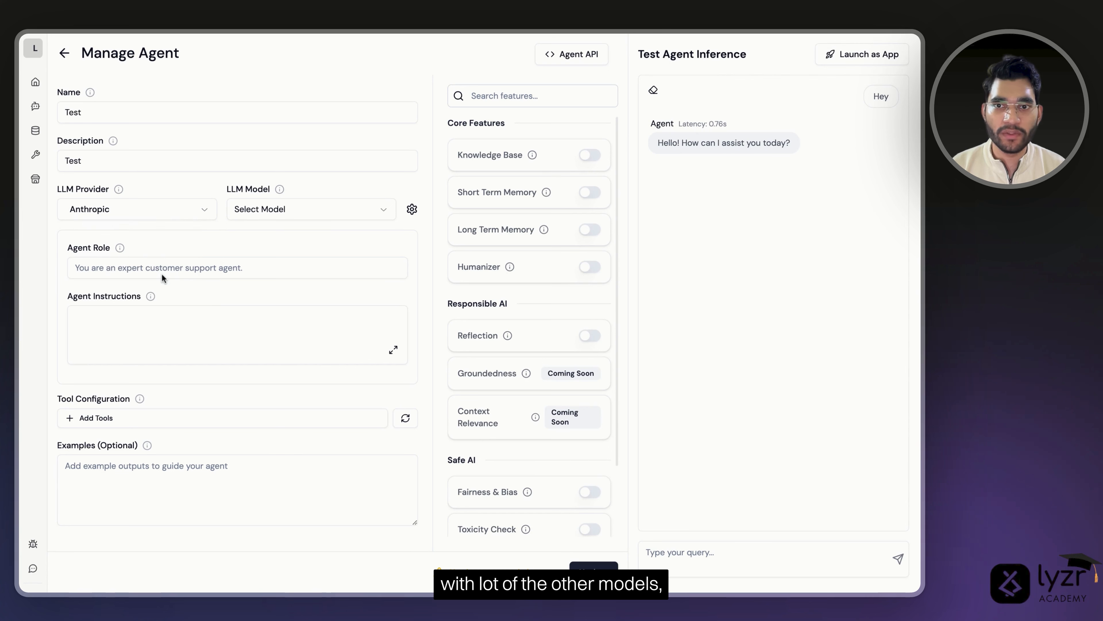
click(283, 215)
click(284, 251)
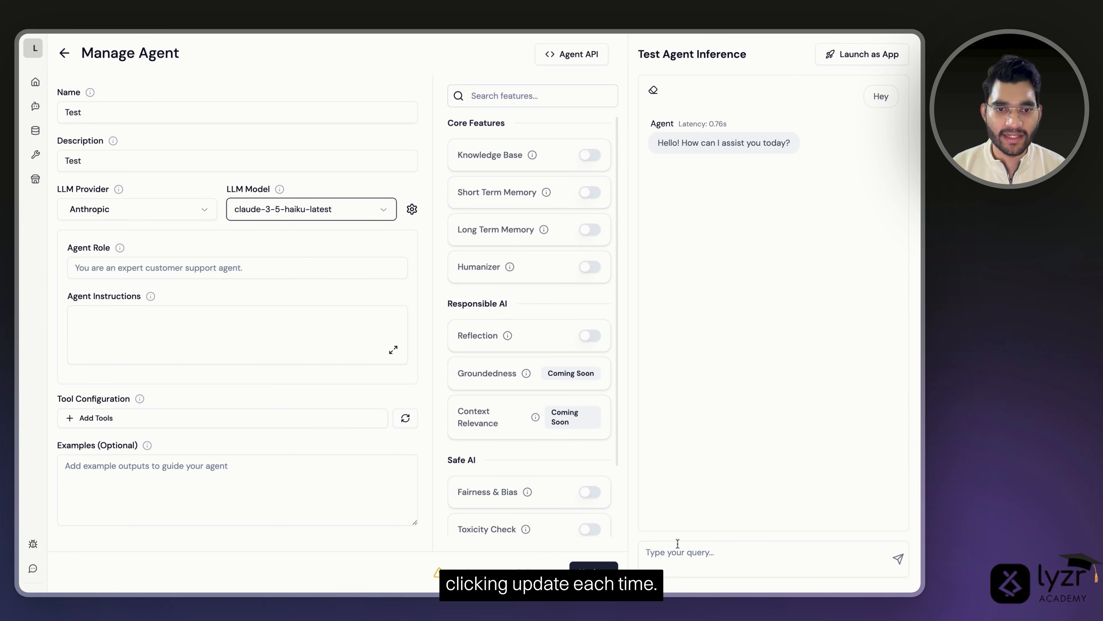
click(671, 564)
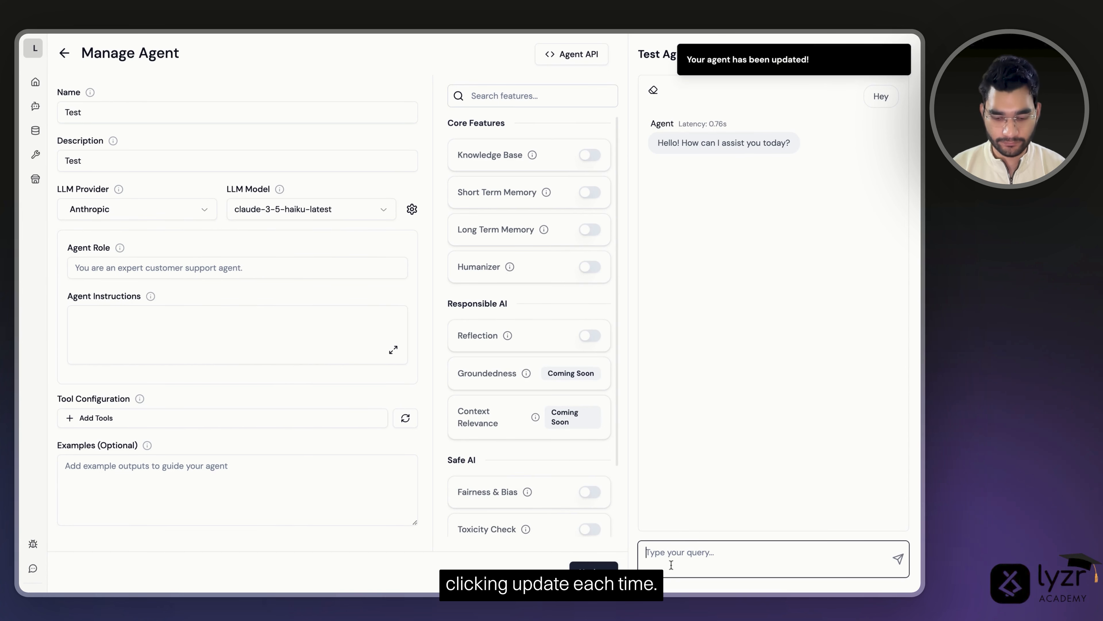
text(How are you)
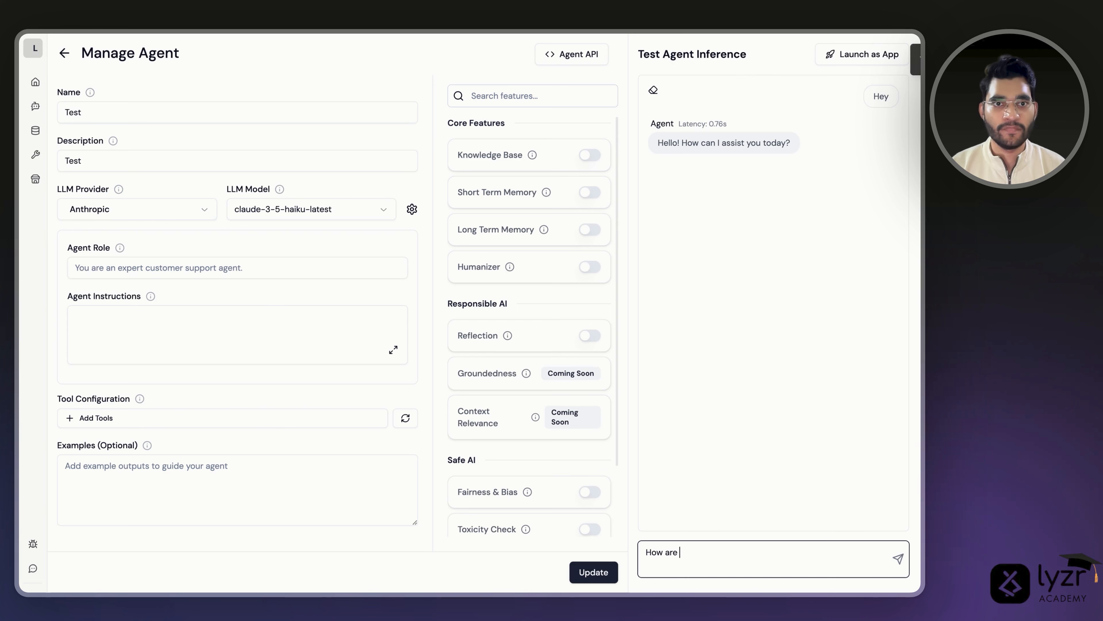
key(Return)
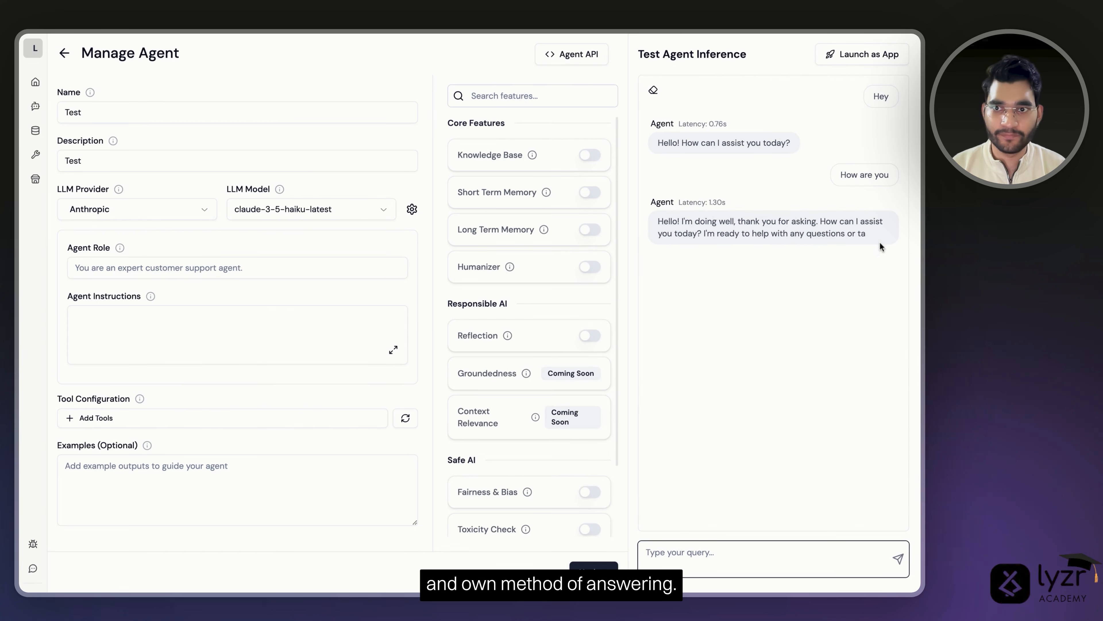
- Save the agent on Google gemini-2.0-flash-exp and send it 'Hi'
click(179, 213)
click(152, 295)
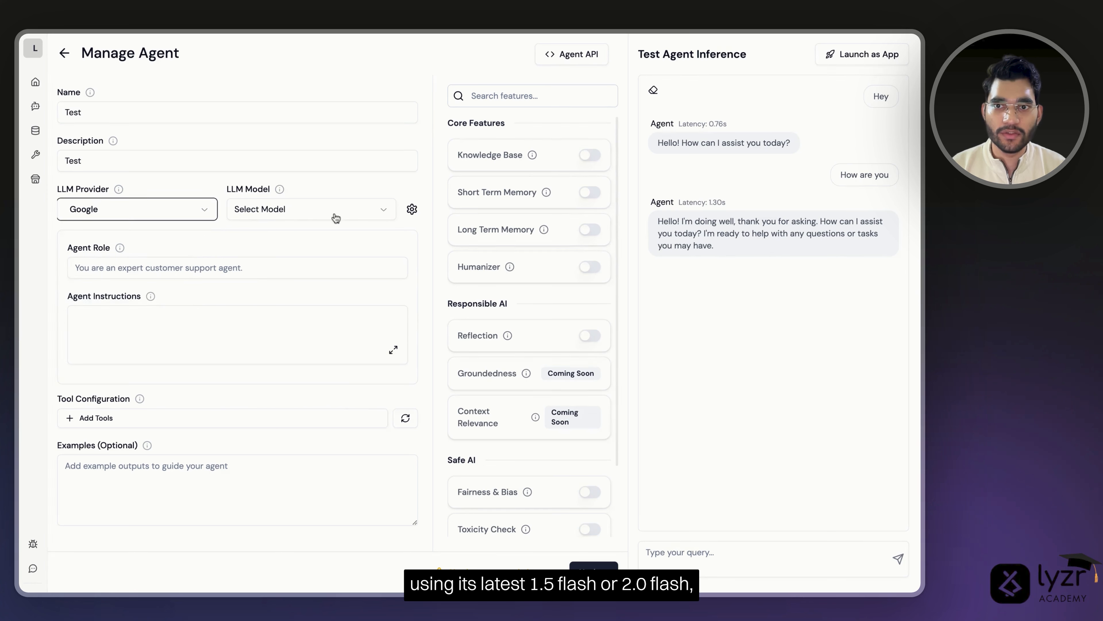
click(351, 209)
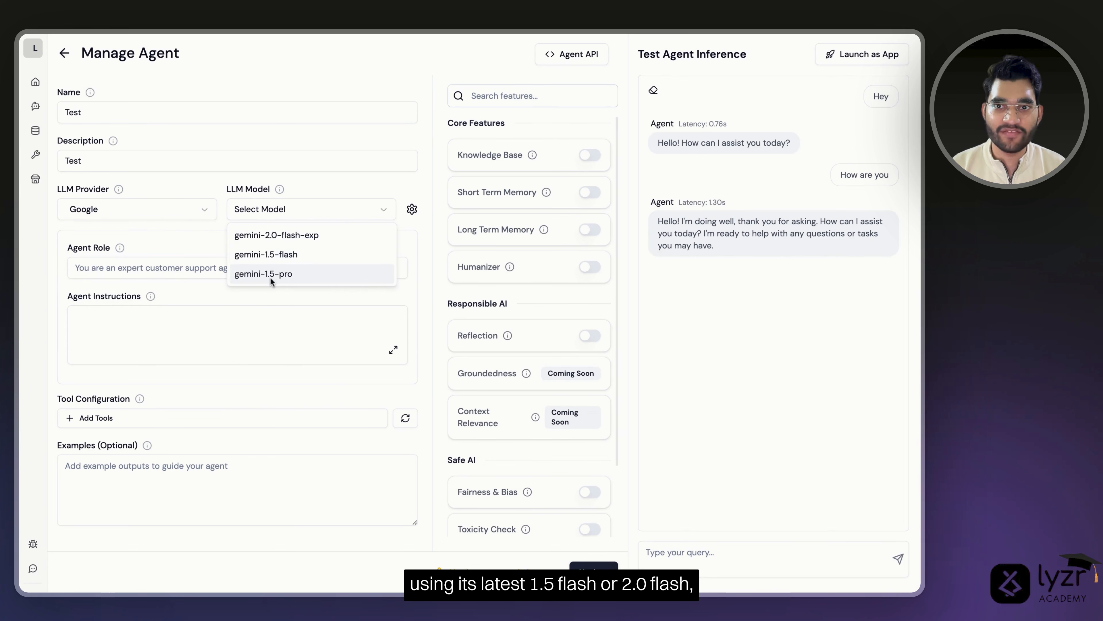
click(278, 238)
click(610, 565)
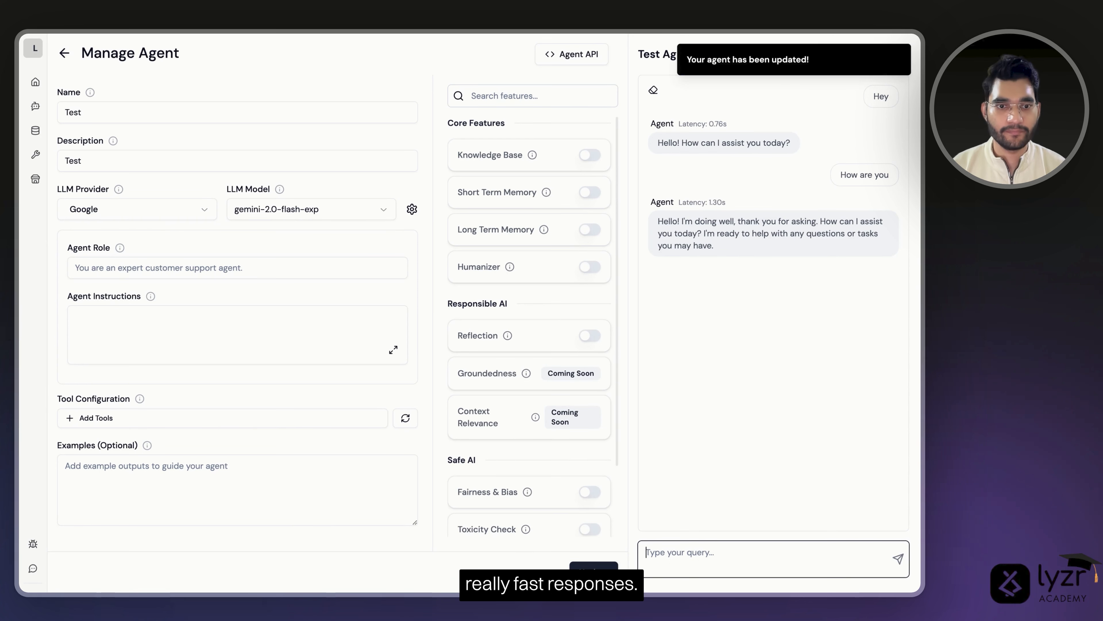
text(Hi)
key(Return)
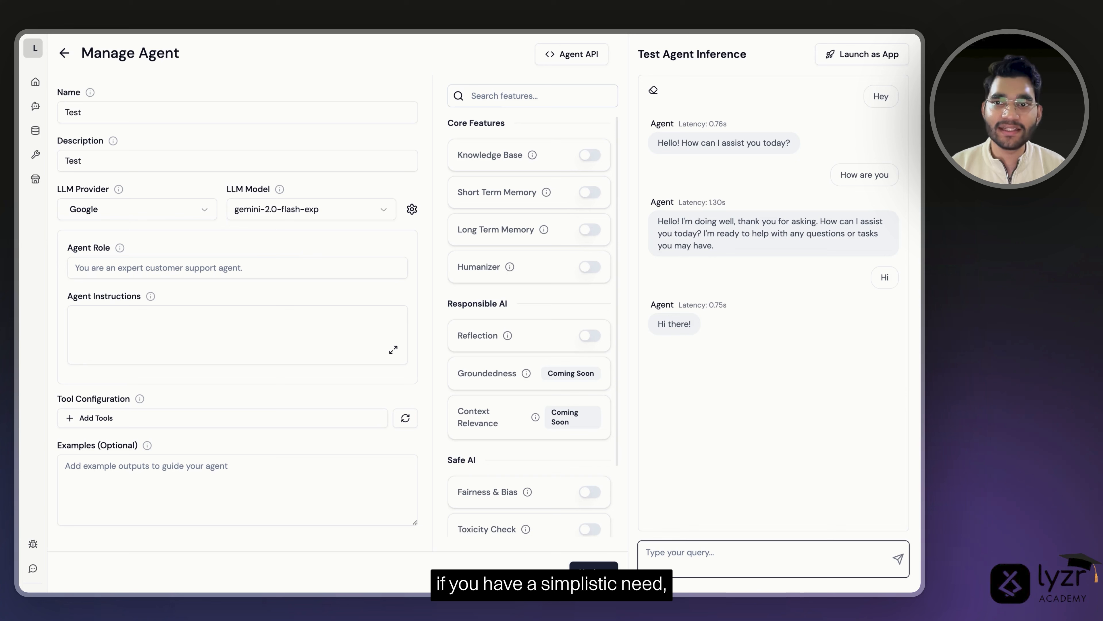
- Save the agent back on OpenAI gpt-4o-mini and clear the test chat
click(180, 213)
click(95, 240)
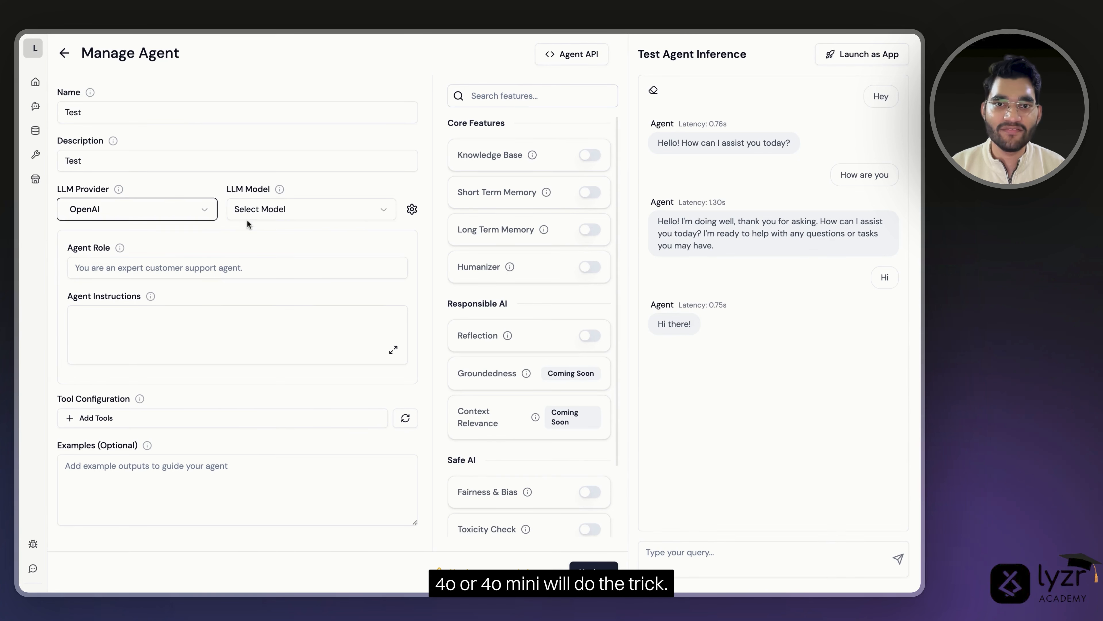
click(300, 216)
click(298, 248)
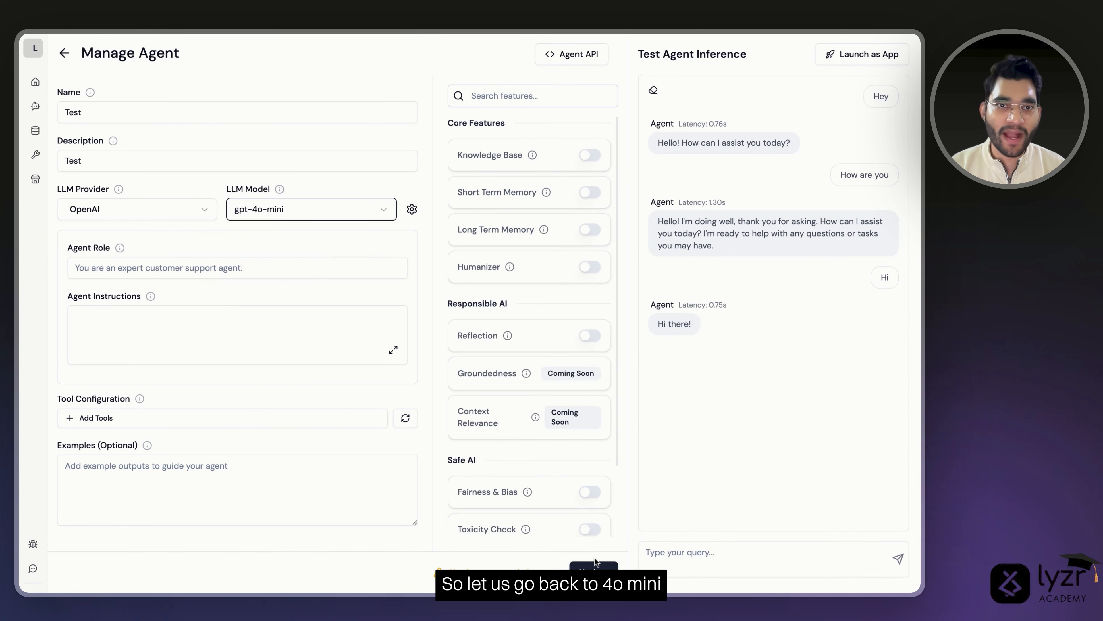
click(607, 562)
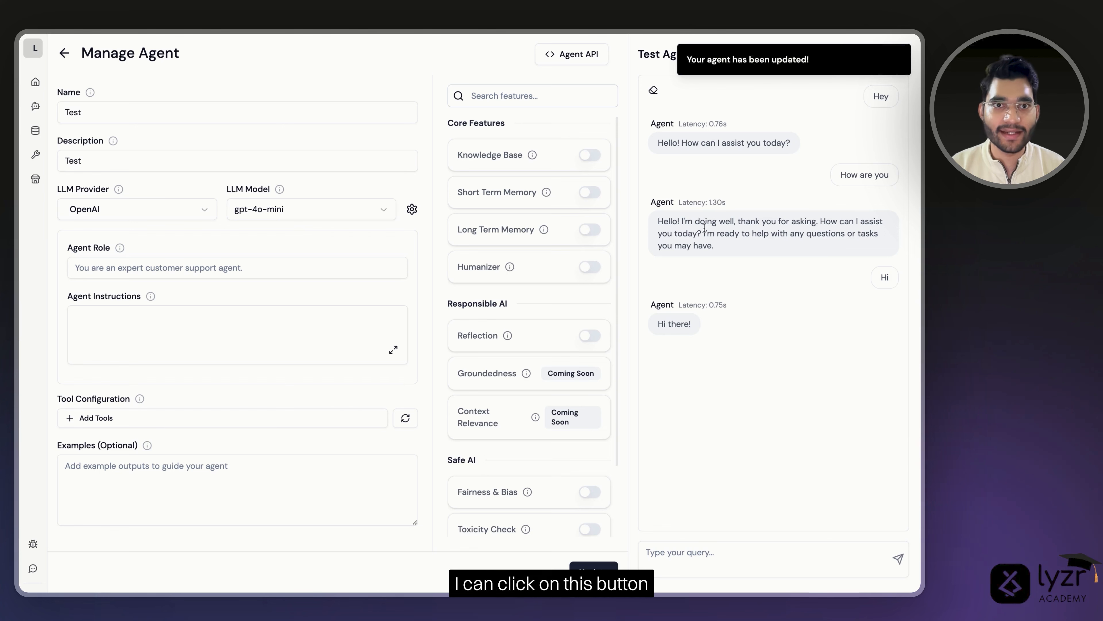
click(654, 90)
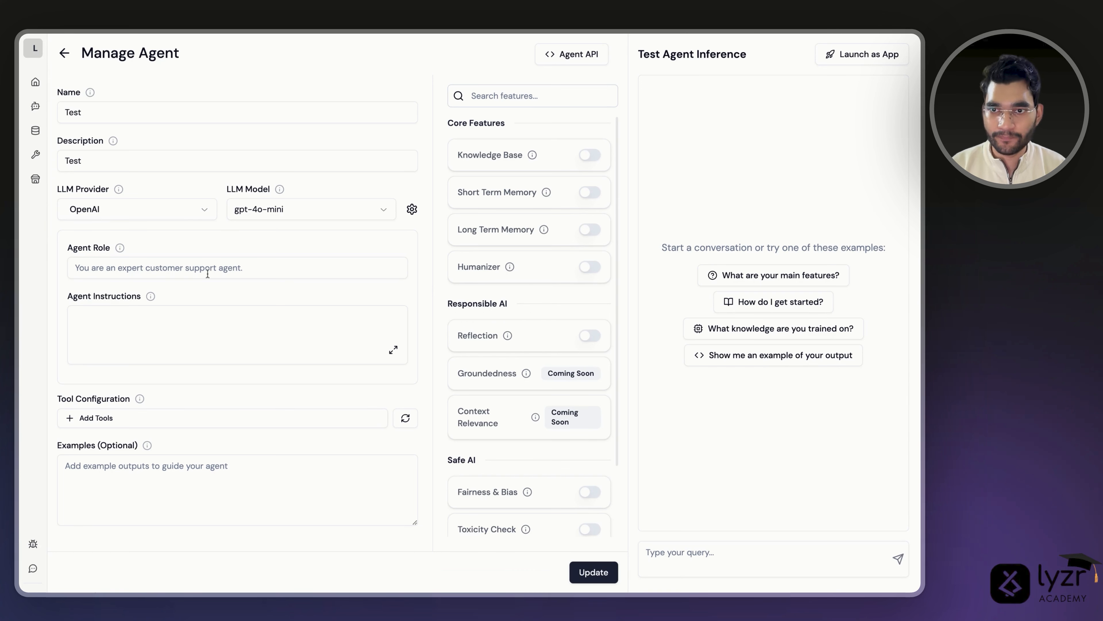
- Expand the 'Customer Support Assistant' role into an expert role and six-step instructions, then review them
click(206, 263)
text(Customer Support Assistant)
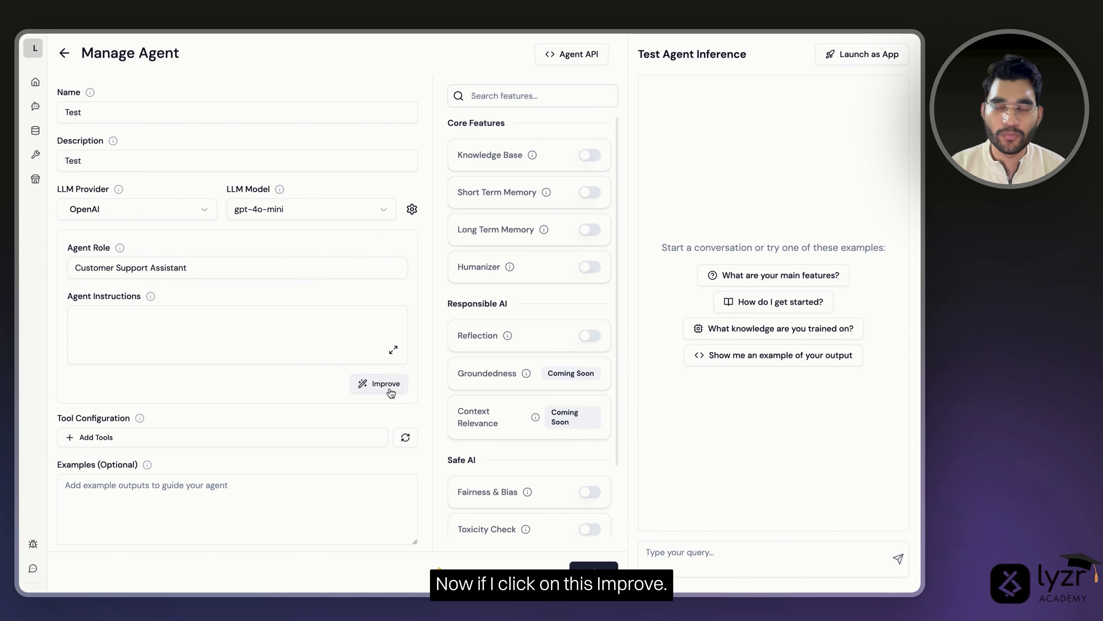
click(382, 384)
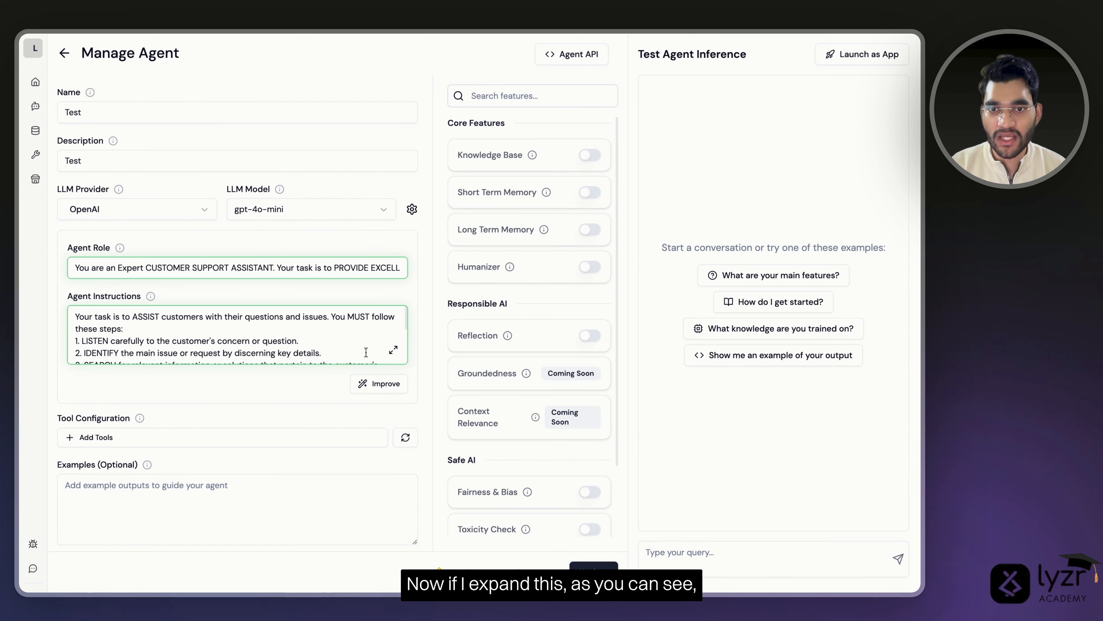
click(393, 350)
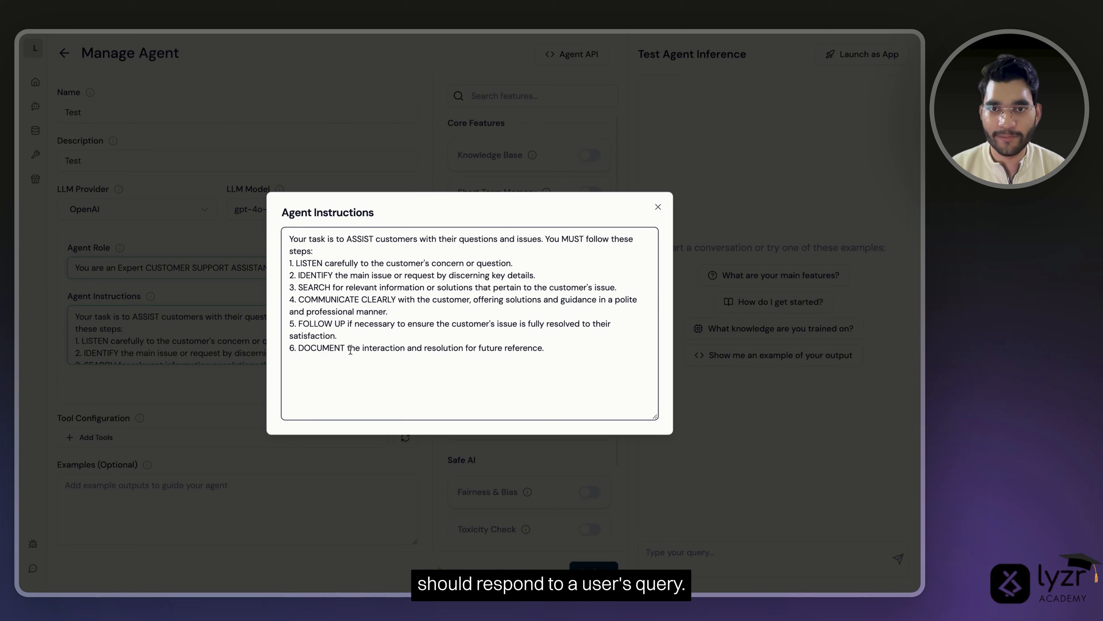
click(658, 207)
- Send 'Hi I have a problem' and 'What can you help me with' in chat
click(770, 551)
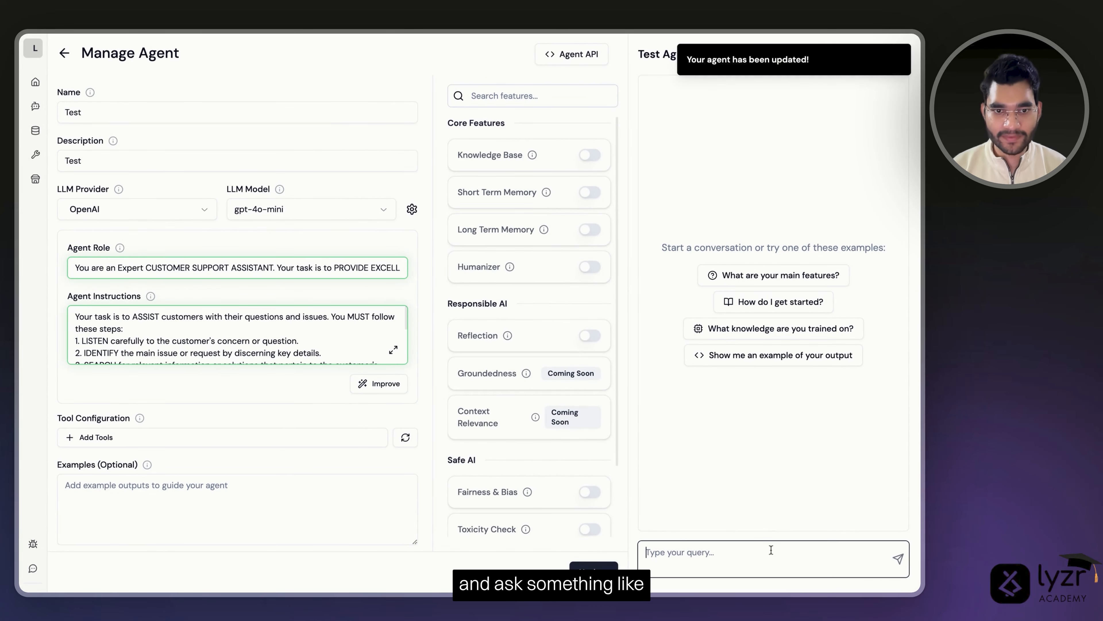
text(Hi I ha)
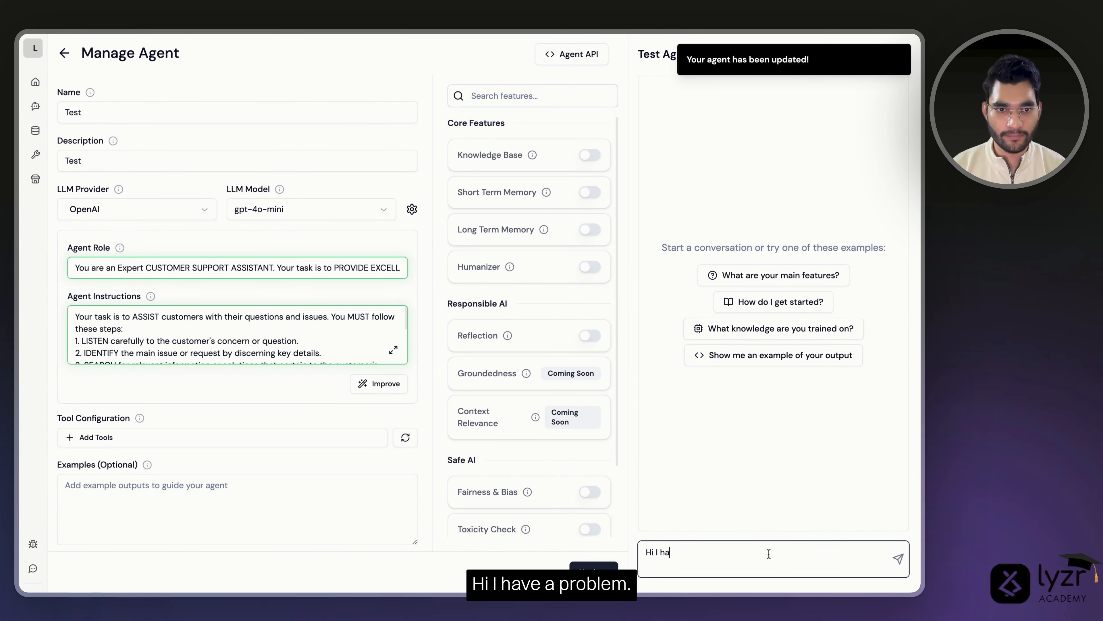
text(ve a problem)
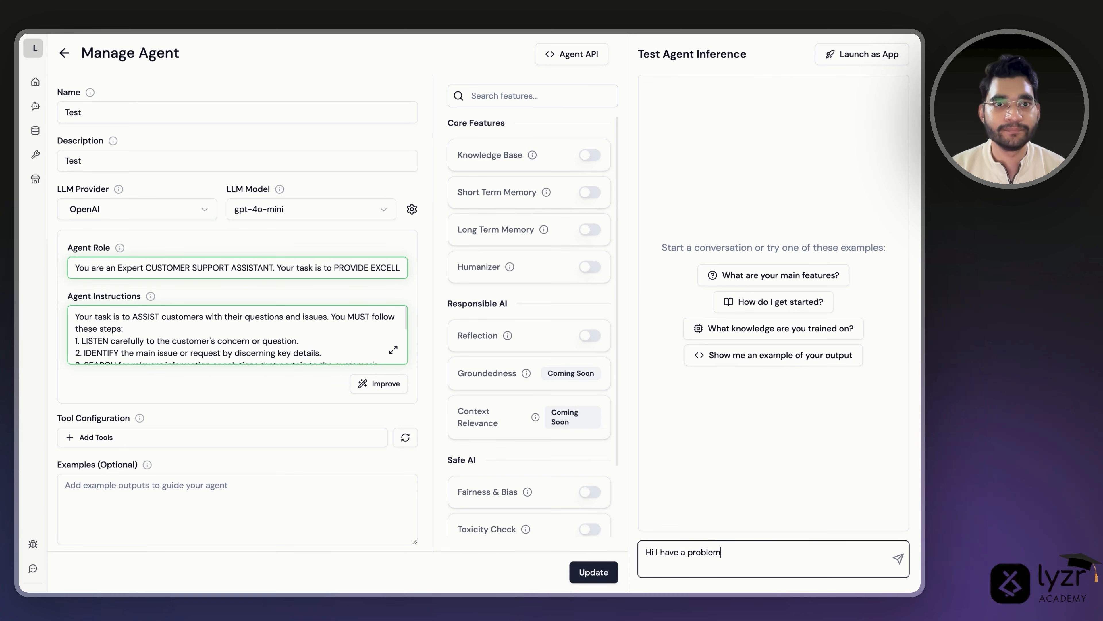
key(Return)
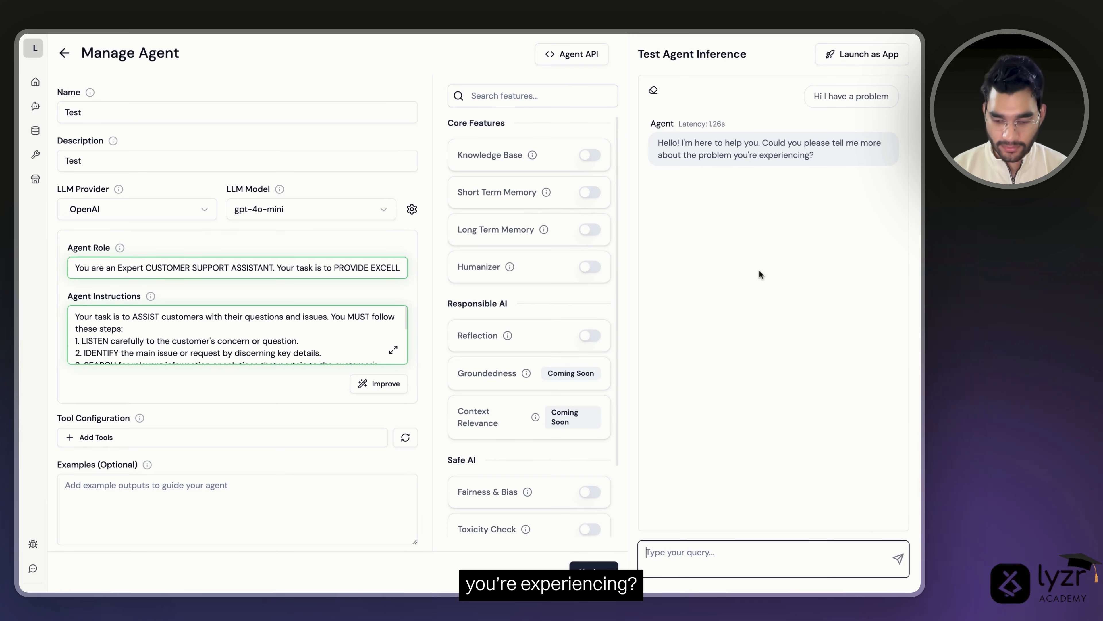
text(What c)
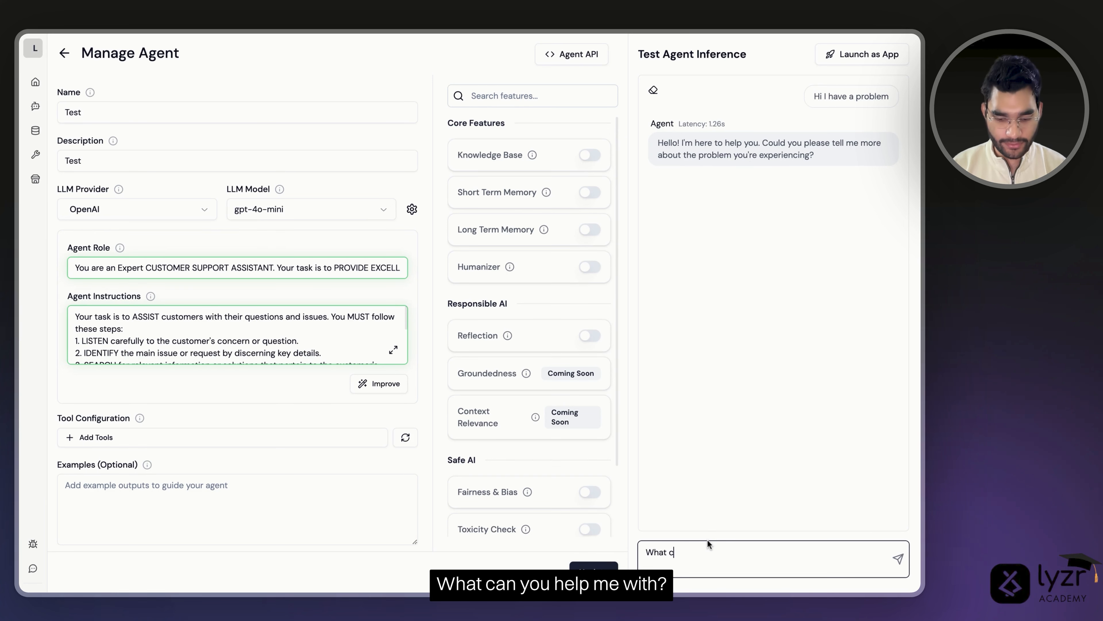
text(an you her)
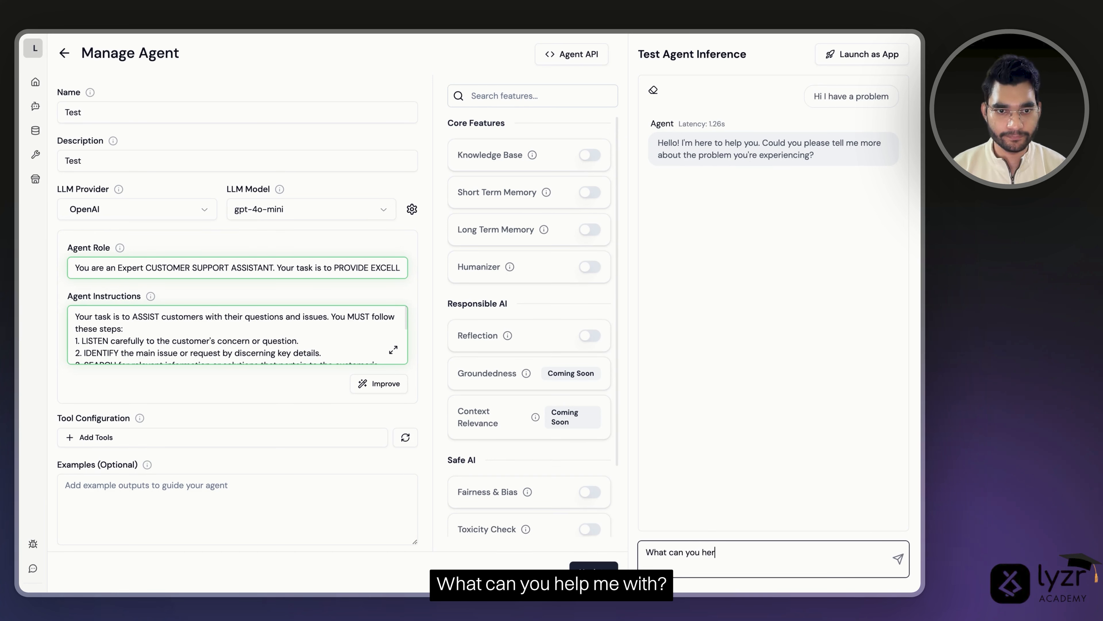
key(BackSpace)
text(lp me with)
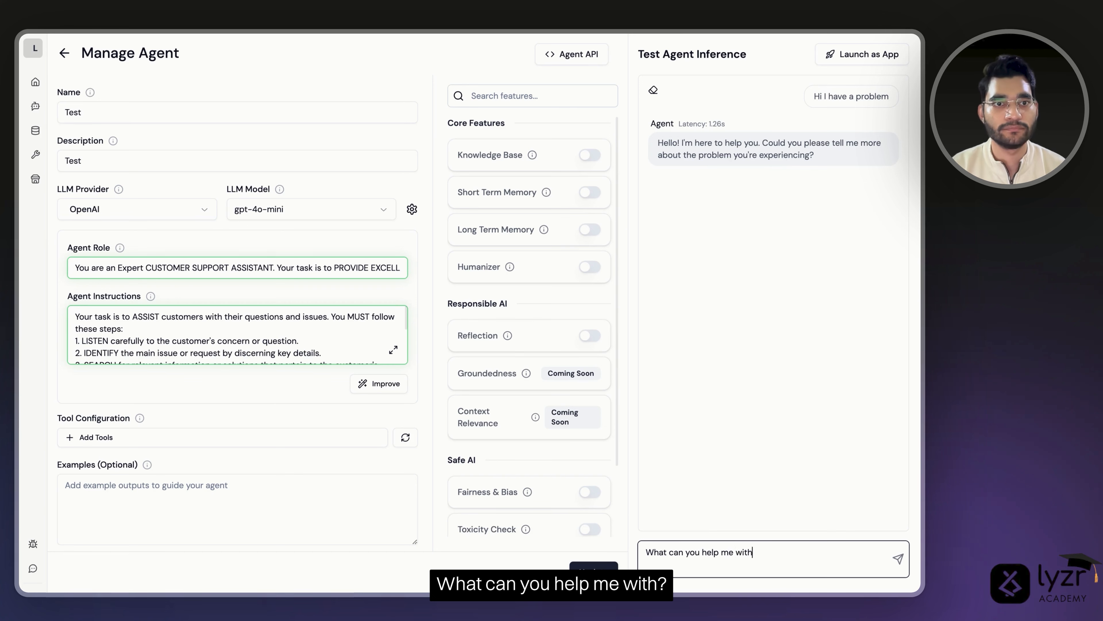
key(Return)
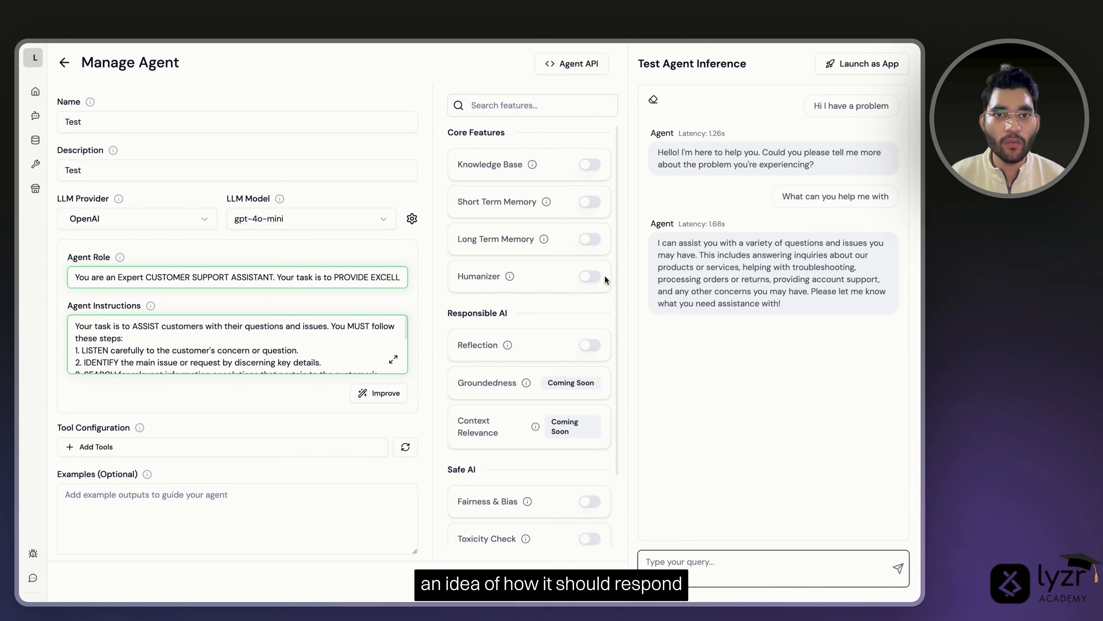
mouse_move(546, 202)
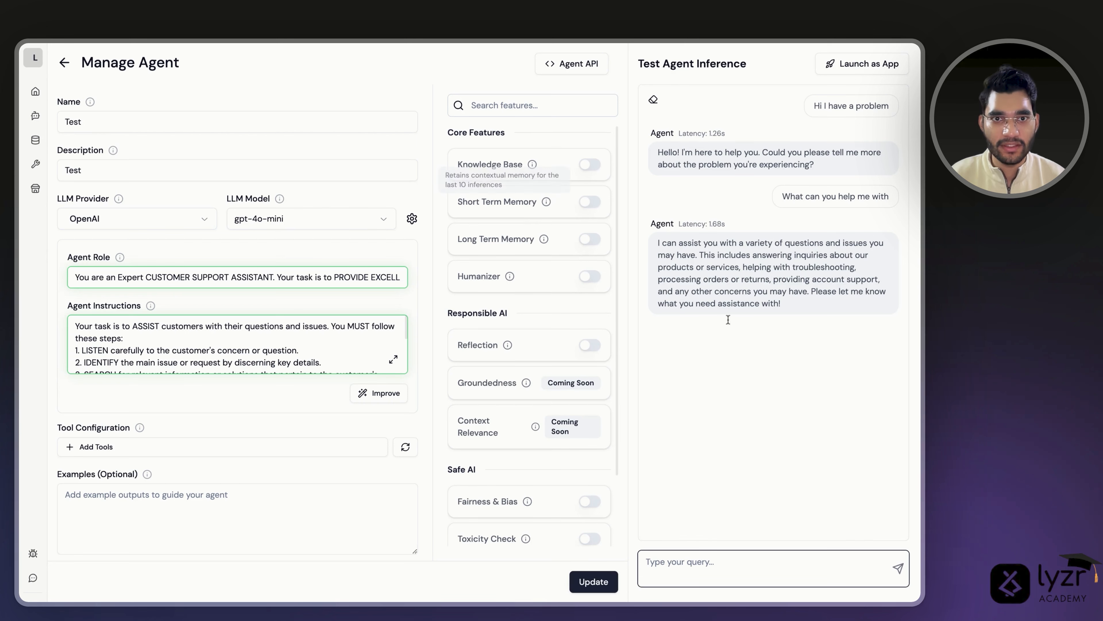
- Enable short-term memory and regenerate role and instructions from 'Customer Support for Phone Repairs'
click(590, 203)
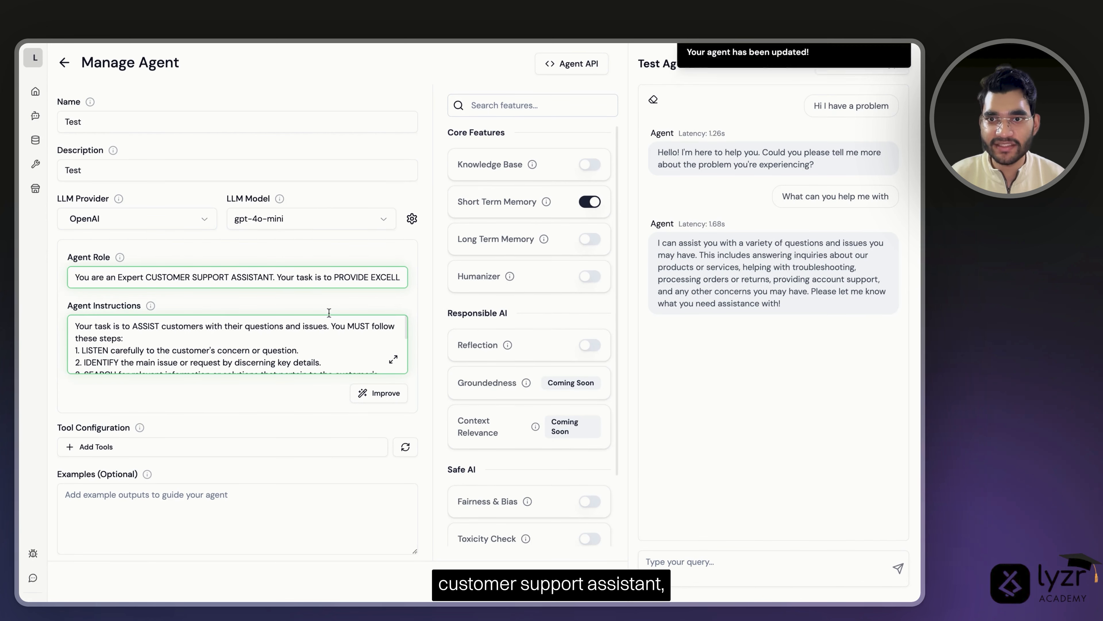
click(198, 277)
triple_click(211, 277)
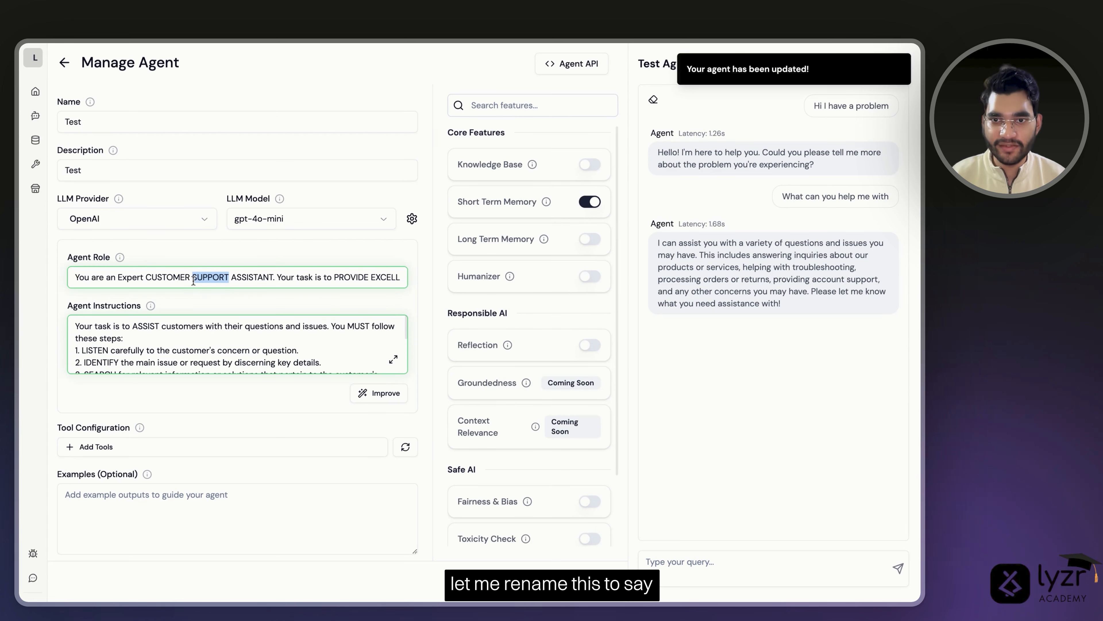
text(C)
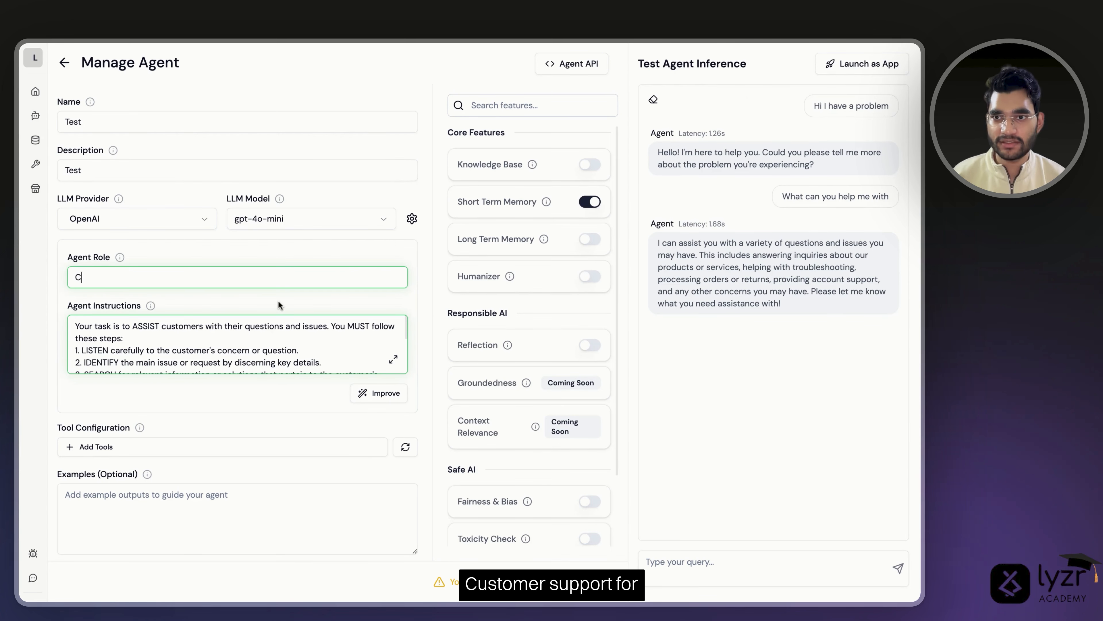
text(ustomer Support for )
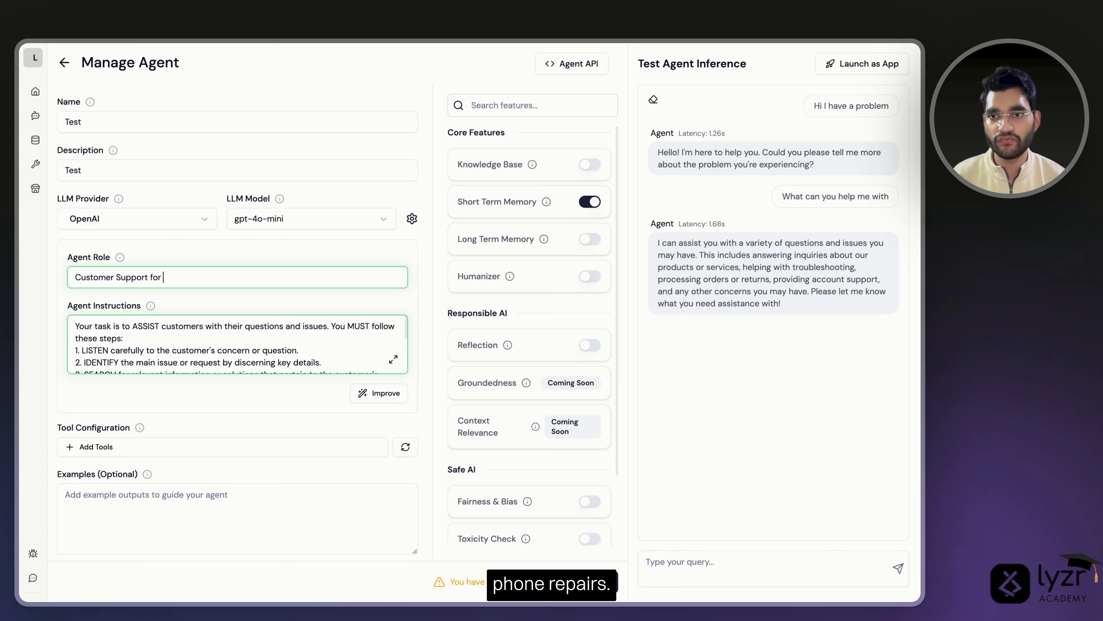
text(Phone Repairs)
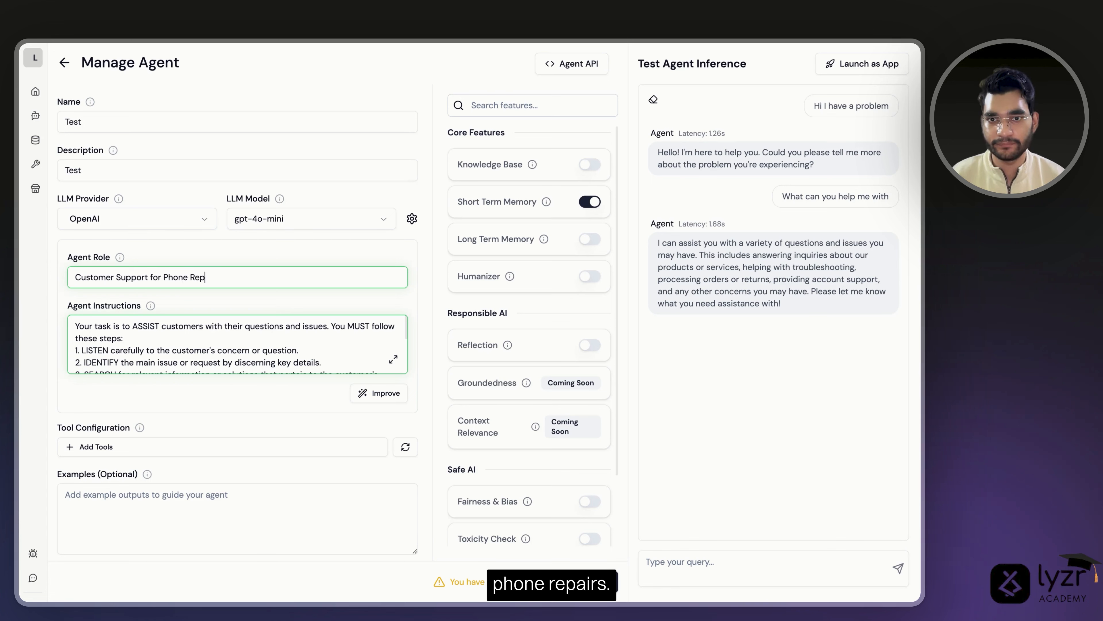
click(385, 394)
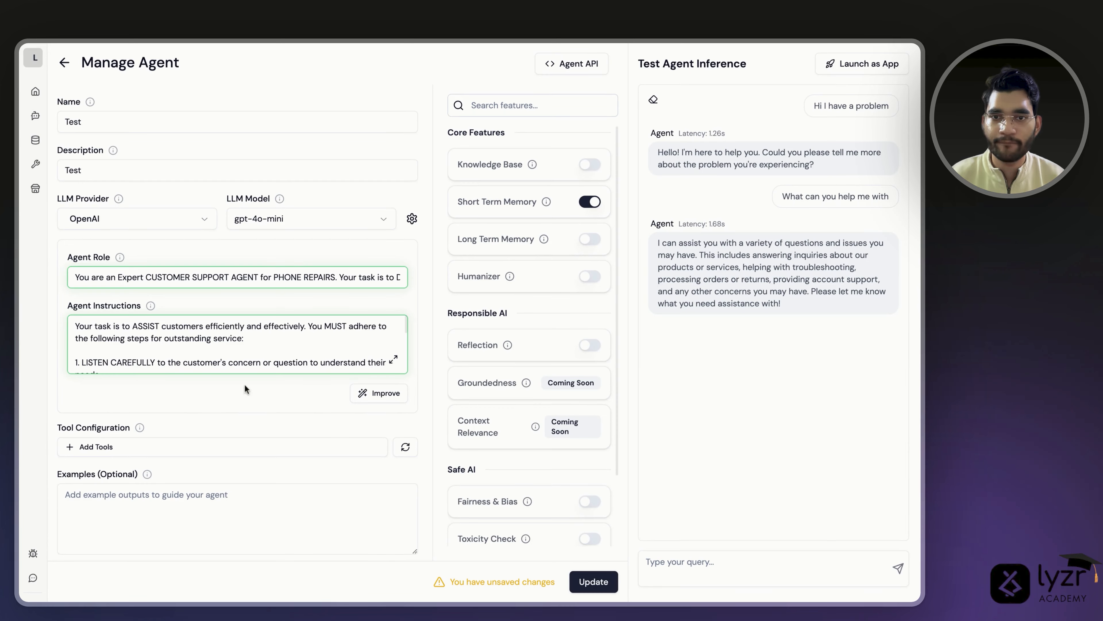
click(393, 361)
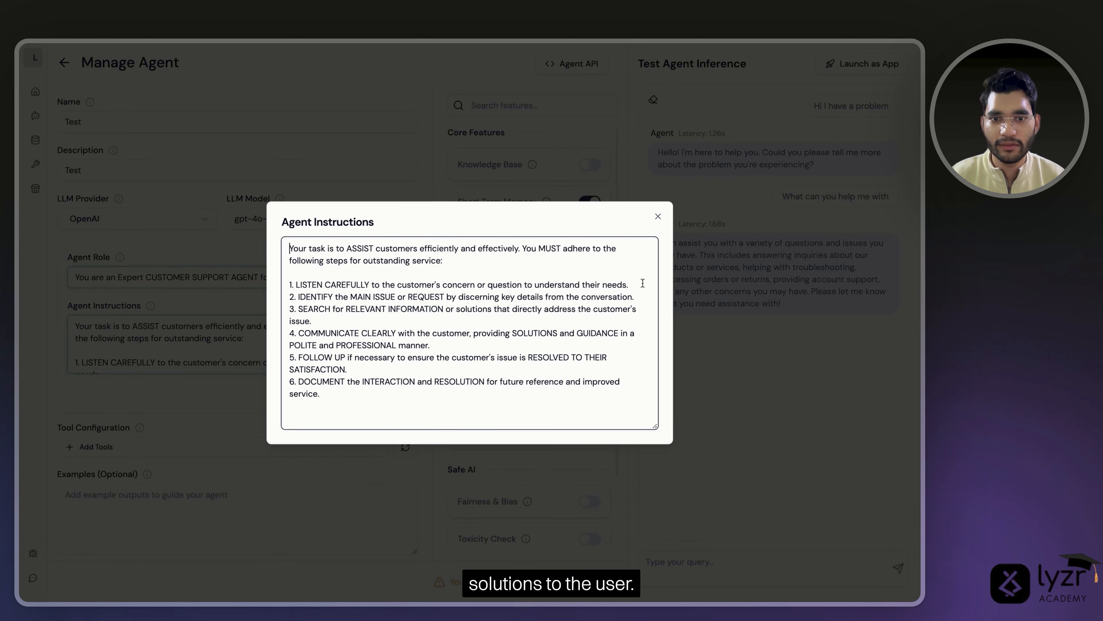
click(653, 221)
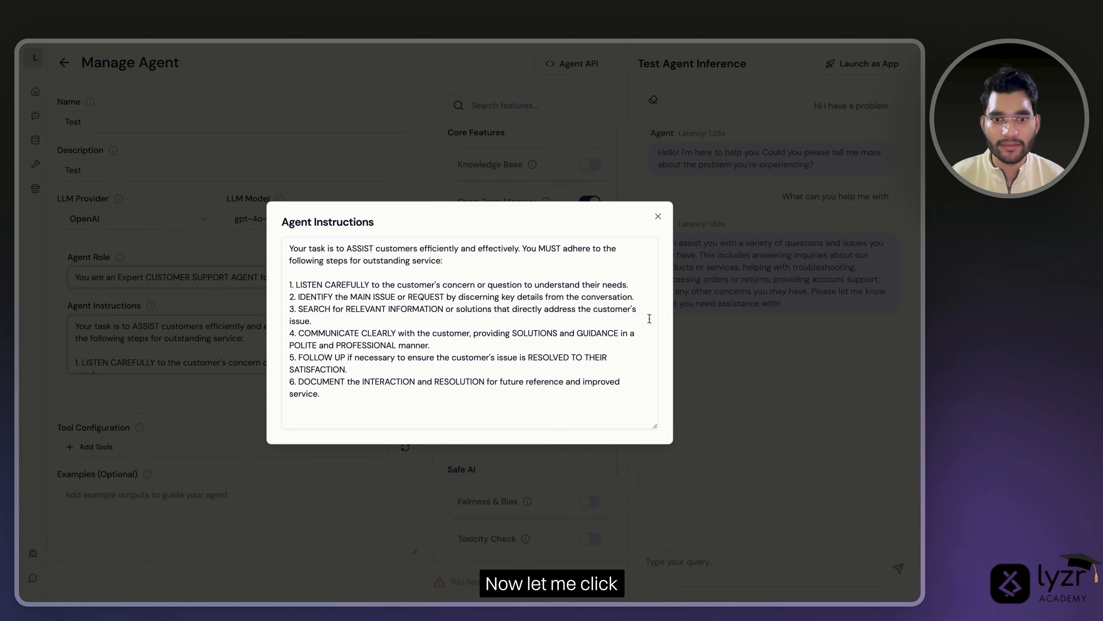
click(658, 216)
- Clear the chat and tell the agent you have an issue
click(653, 99)
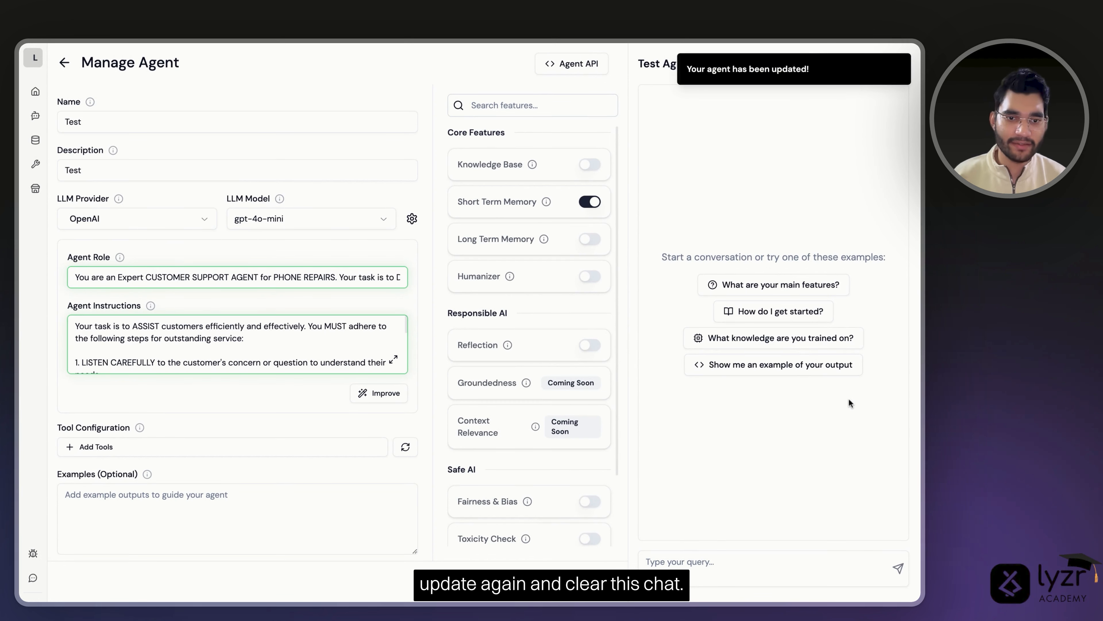
click(690, 573)
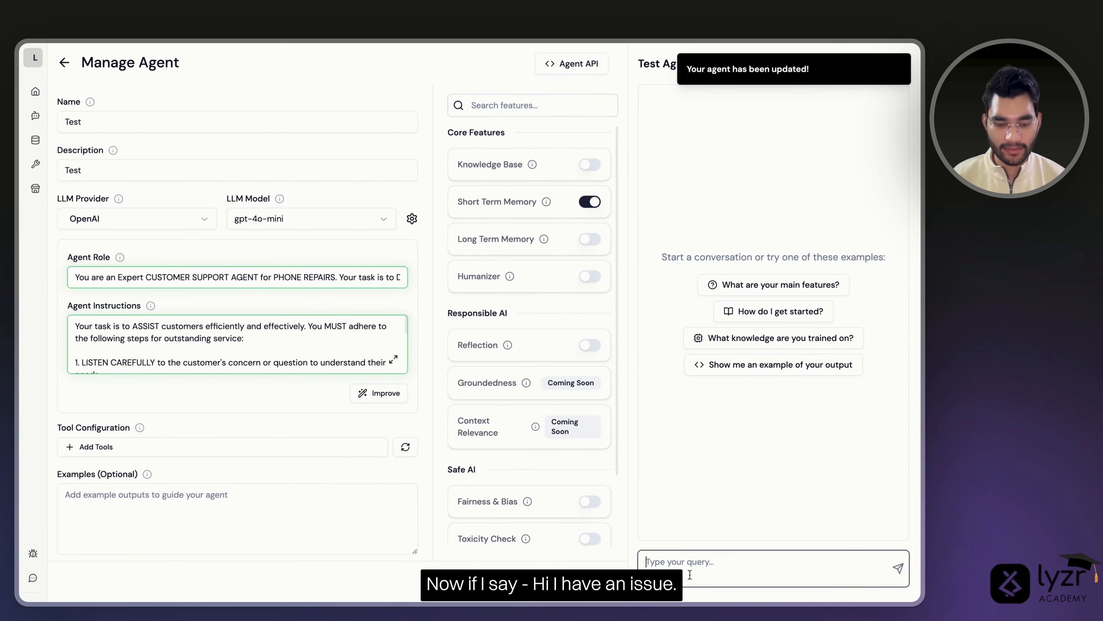
text(Ho)
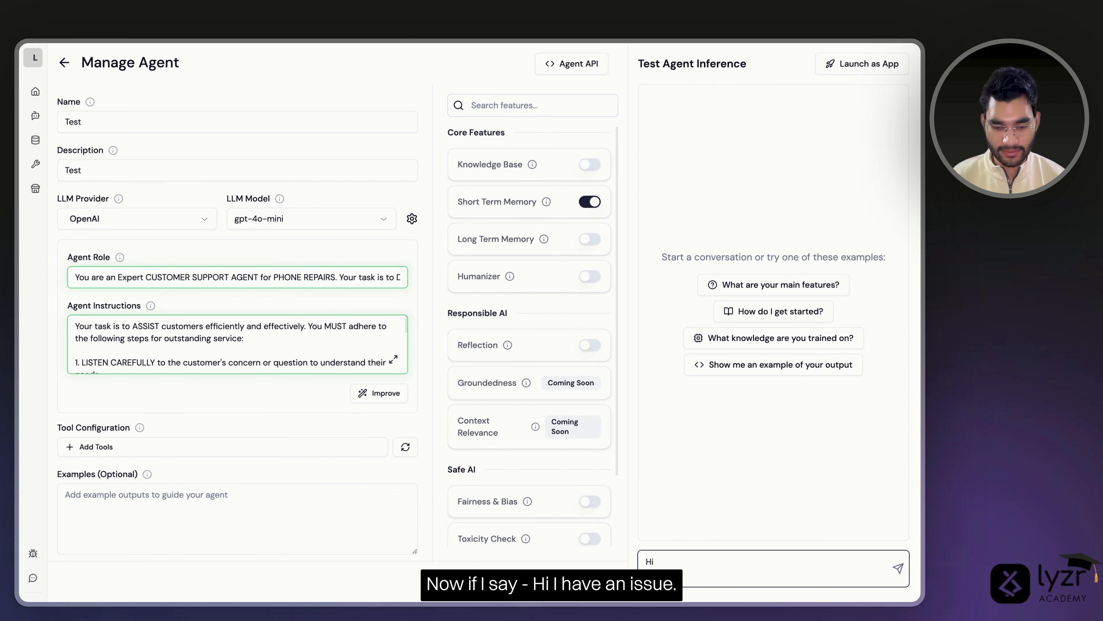
text( I have an uss)
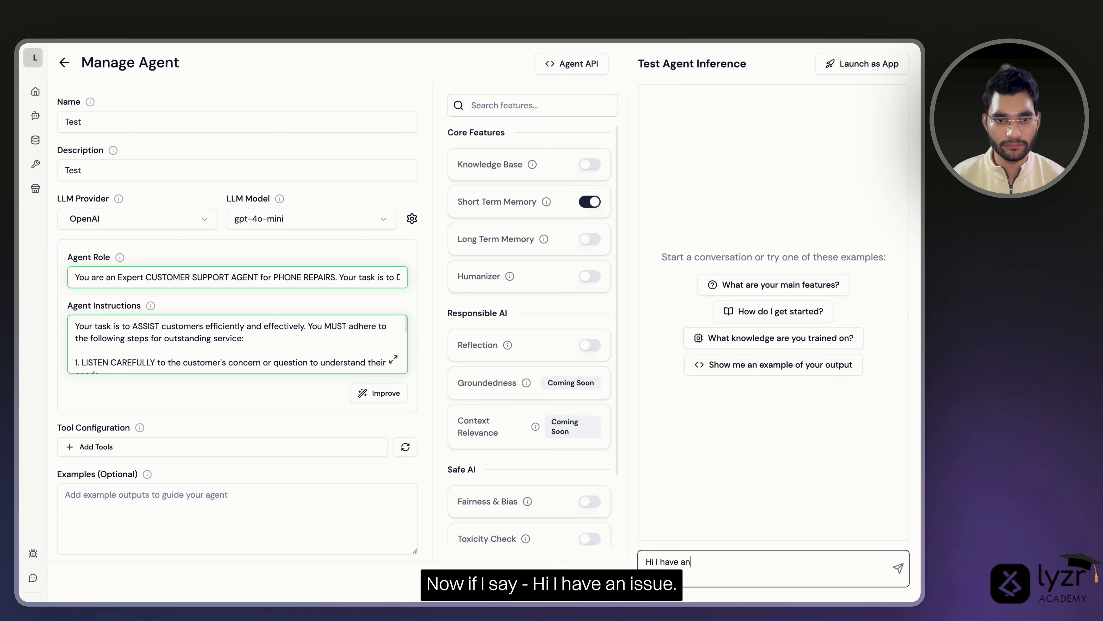
key(BackSpace)
key(BackSpace)
text(issue)
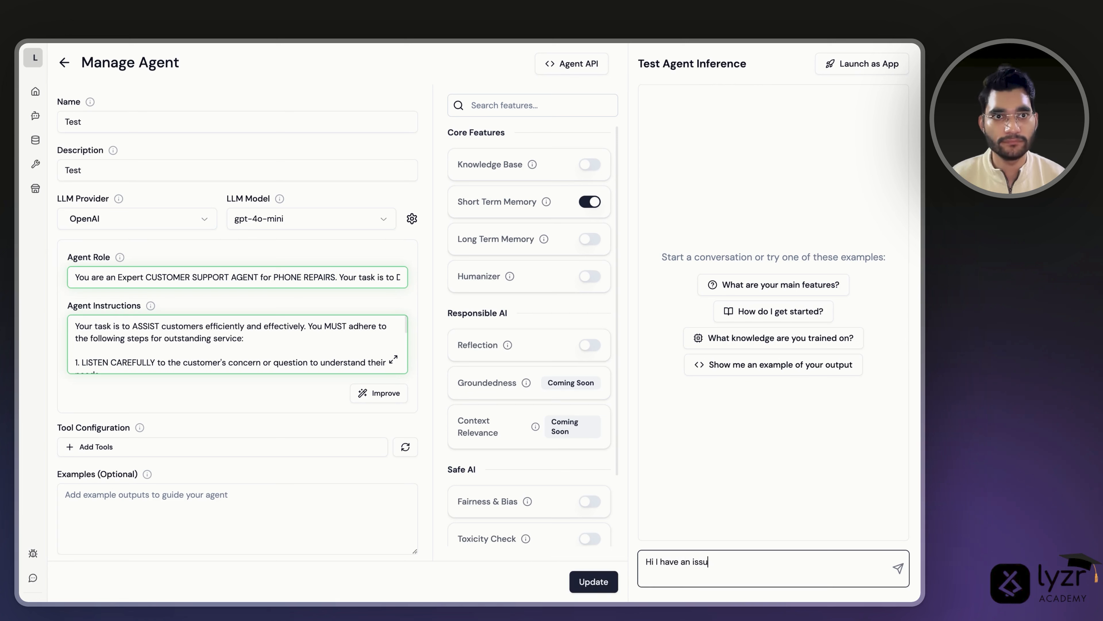
key(Return)
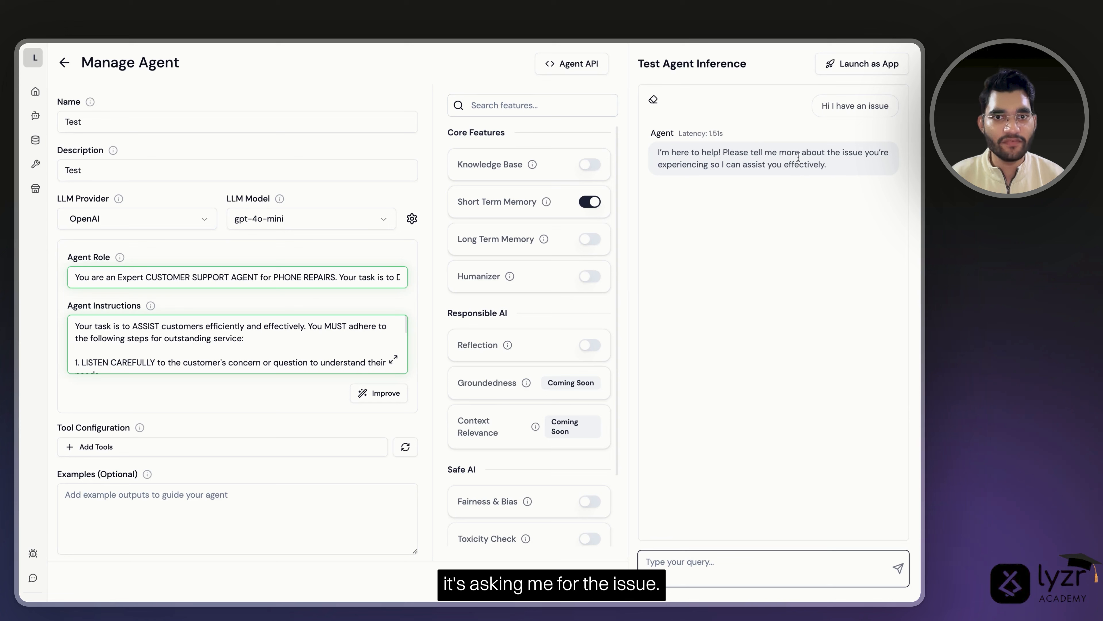
- Explain that it concerns an iPhone whose screen is not turning on
click(750, 556)
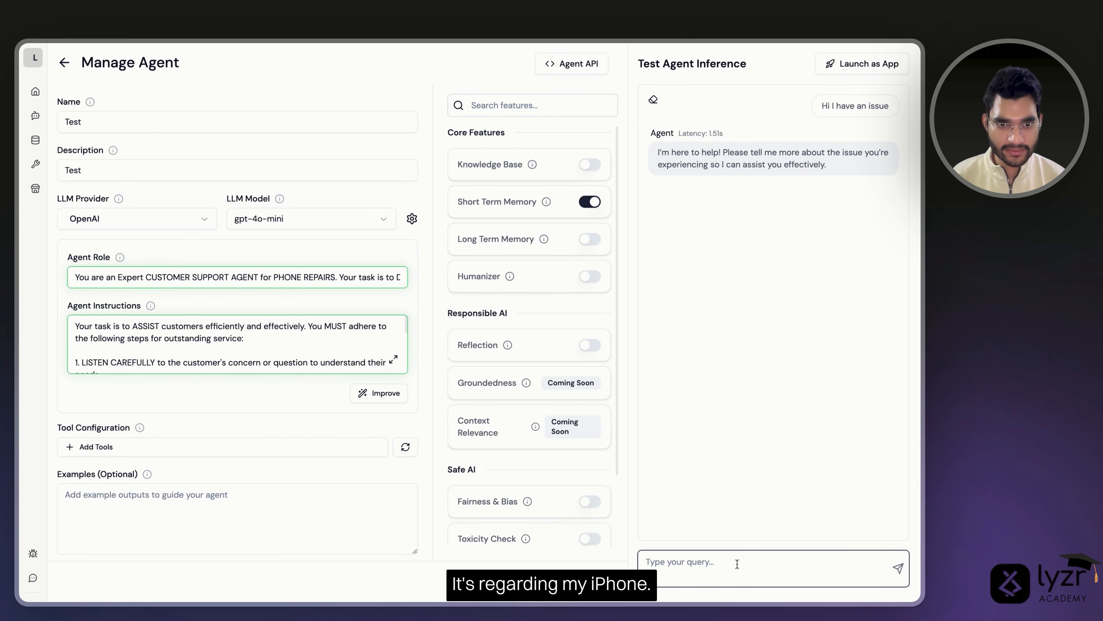
text(It's re)
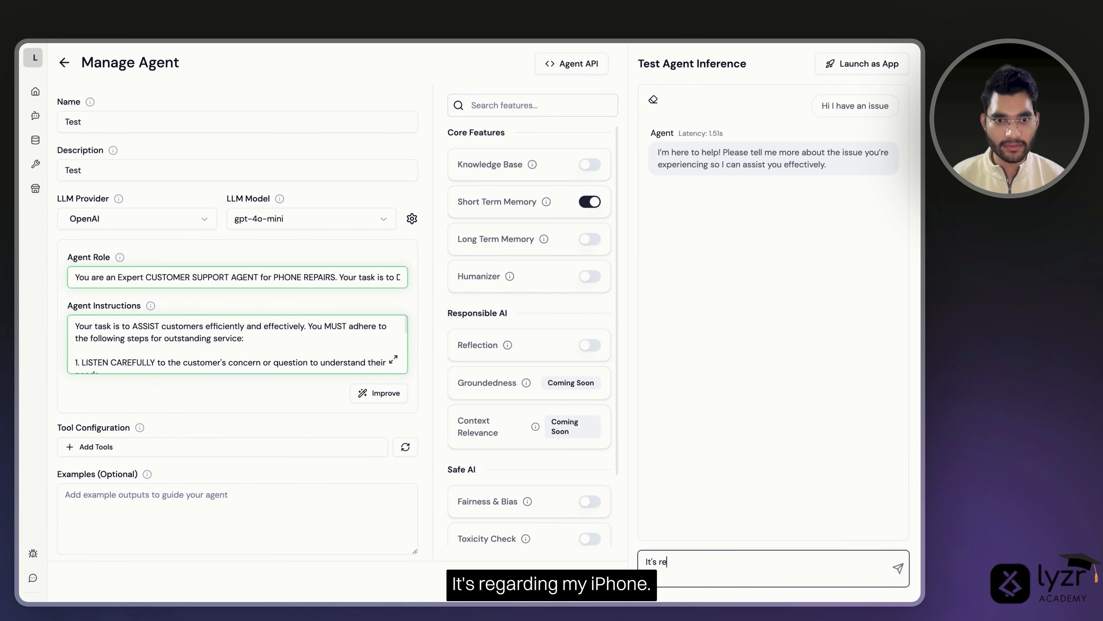
text(garding )
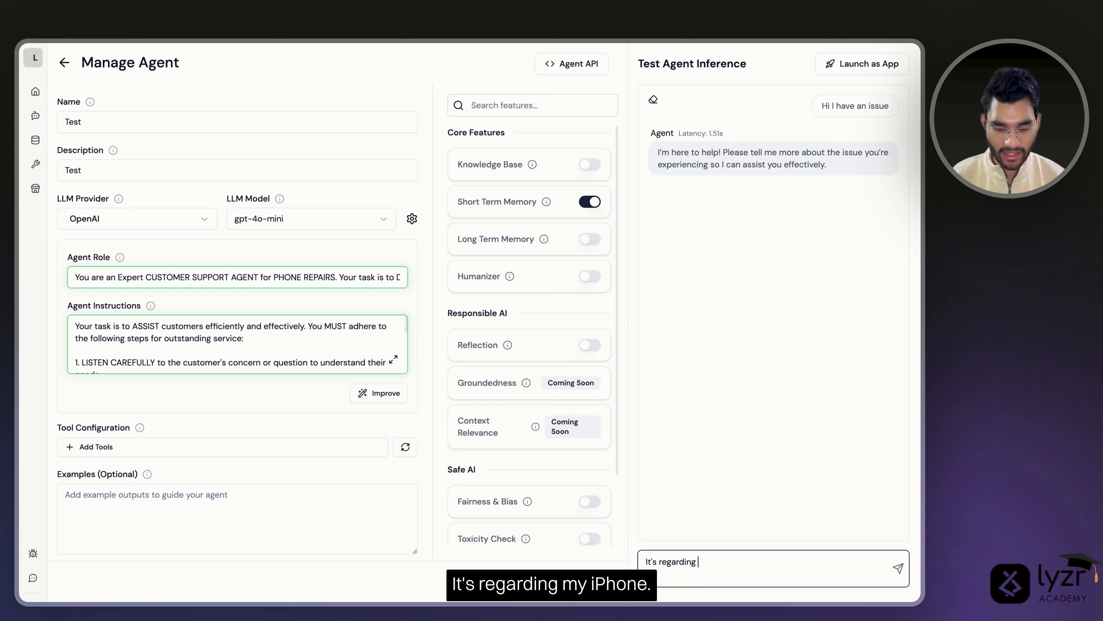
text(my ihpone)
key(Return)
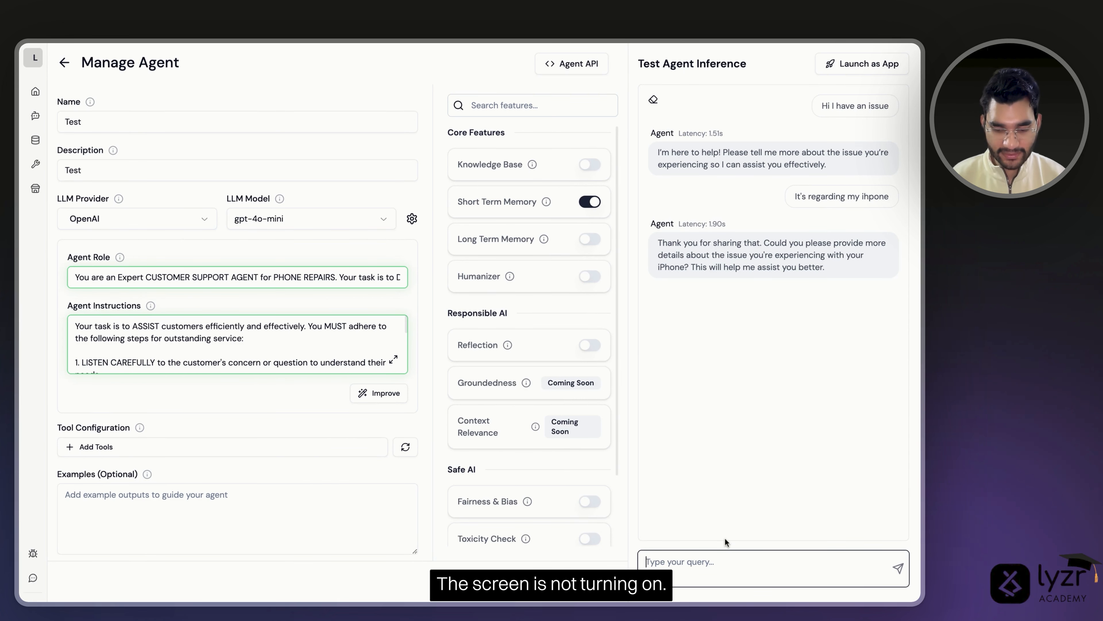
text(The sc)
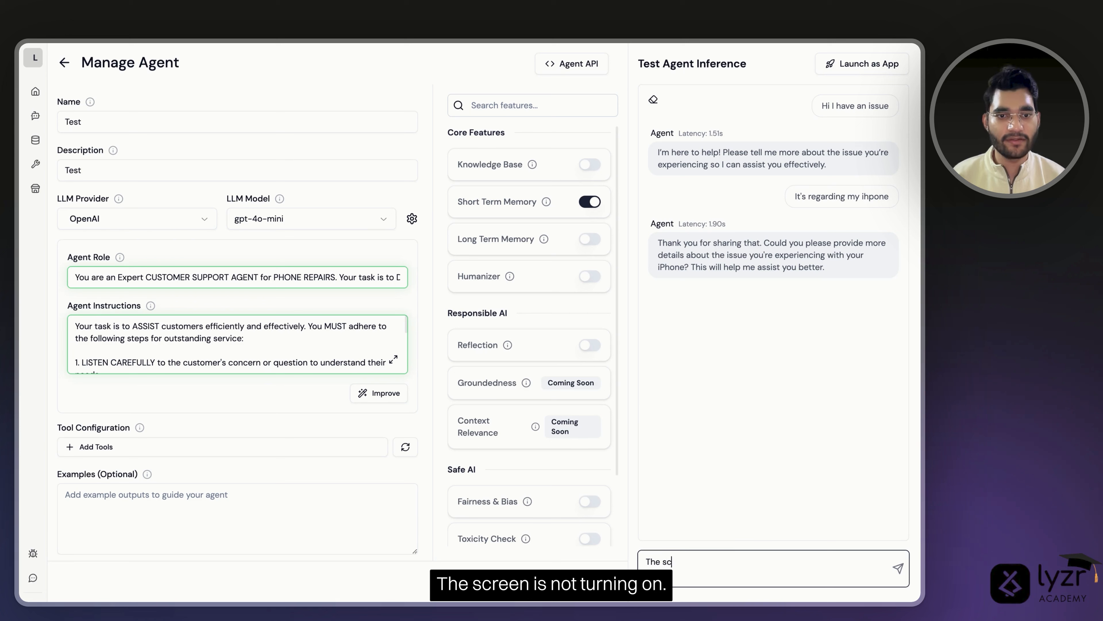
text(reen is not)
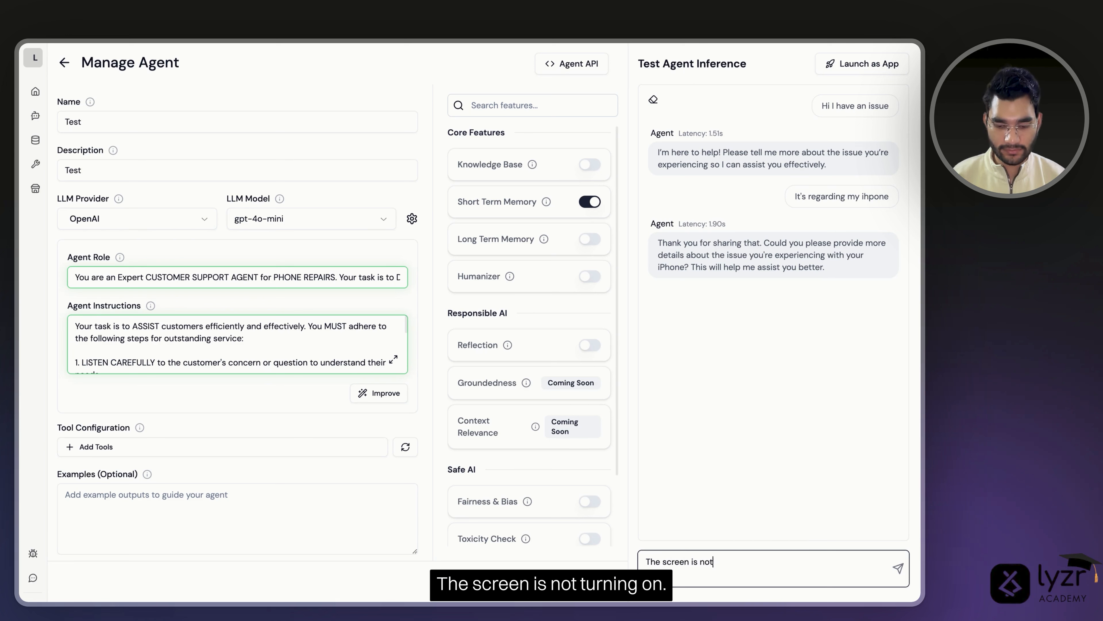
text( turning on)
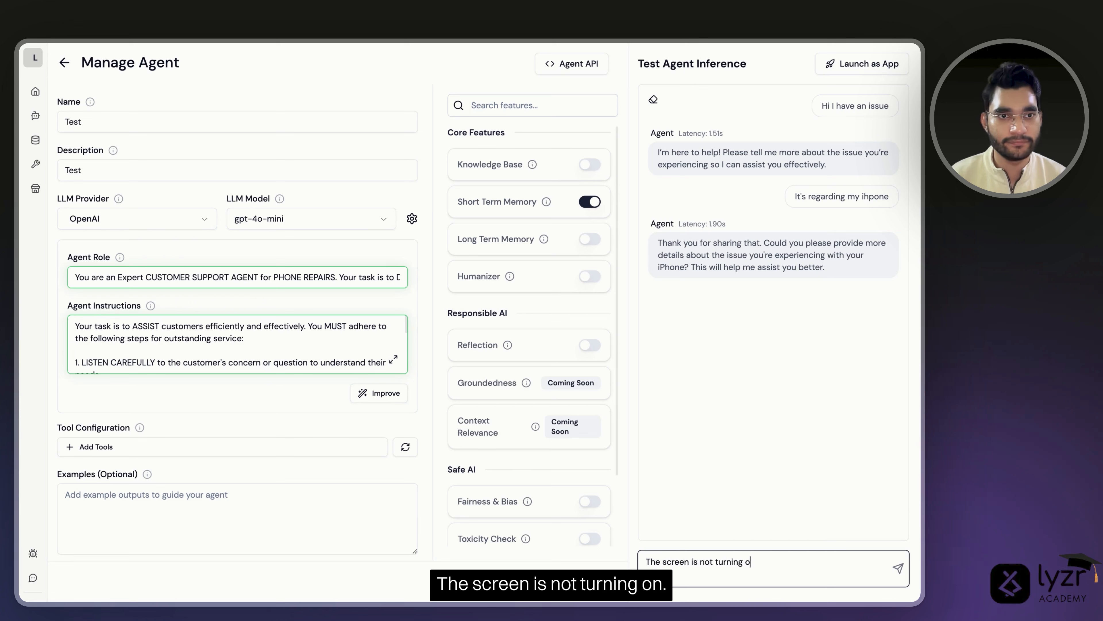
key(Return)
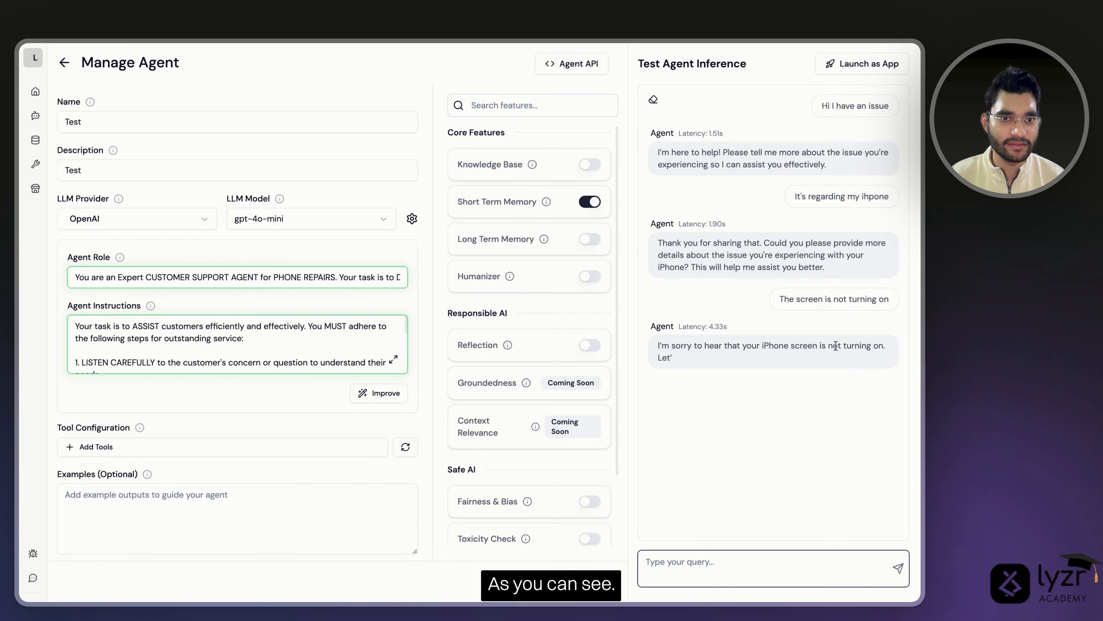
drag(658, 346, 777, 345)
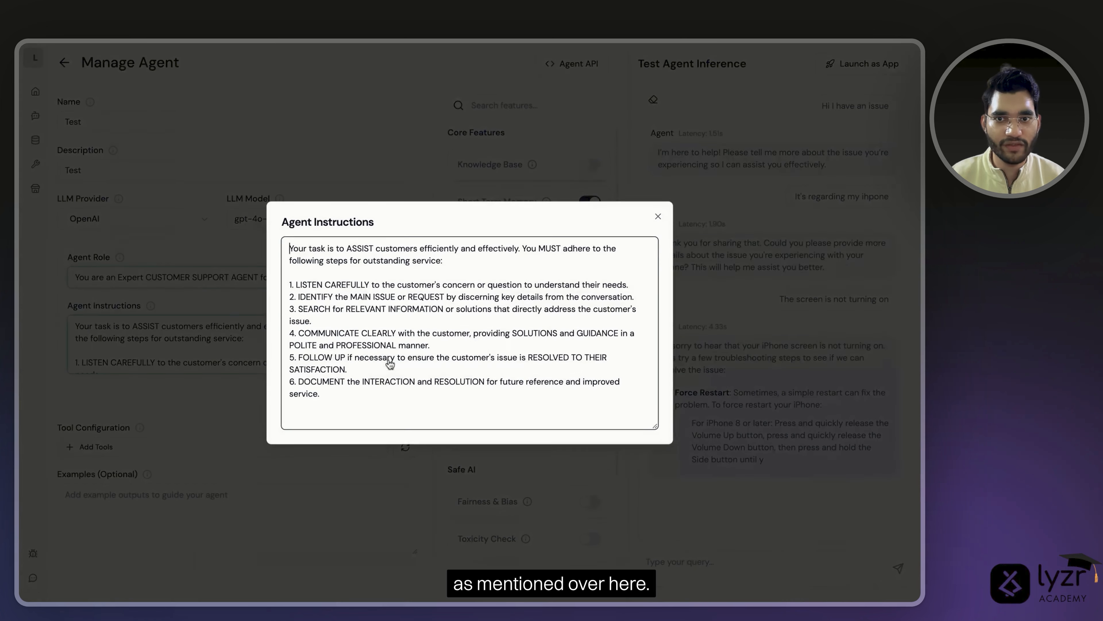
click(393, 359)
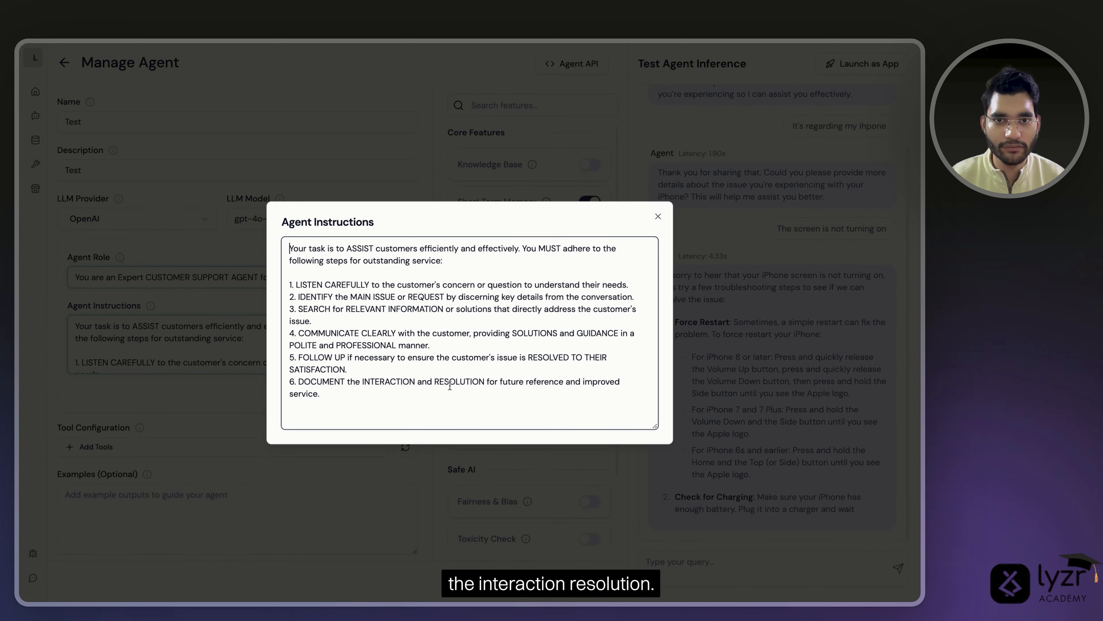
click(658, 217)
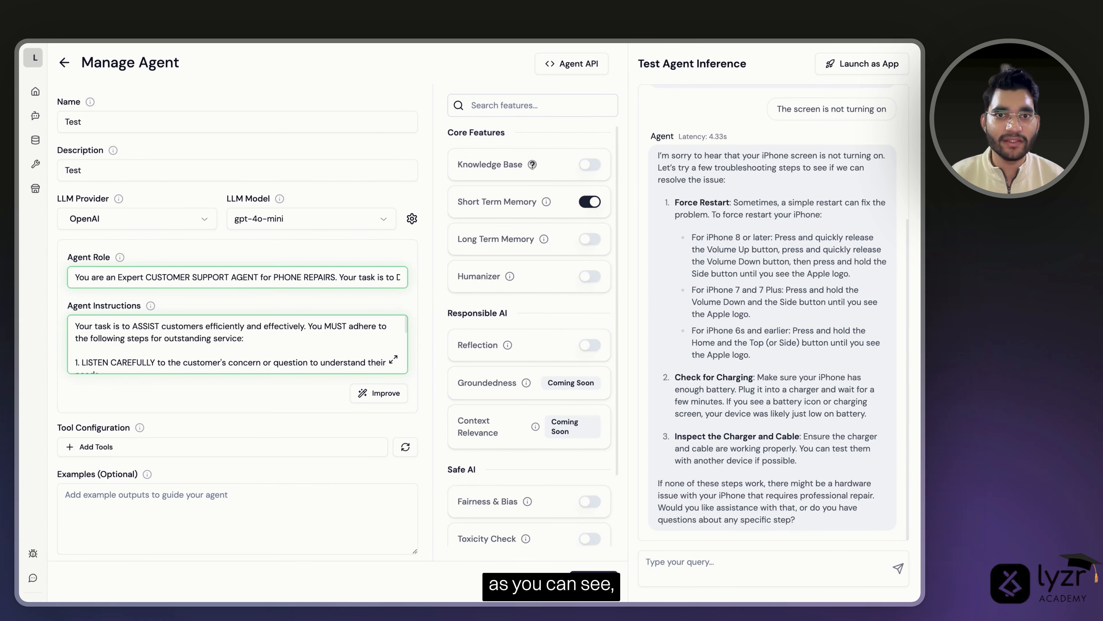
mouse_move(532, 165)
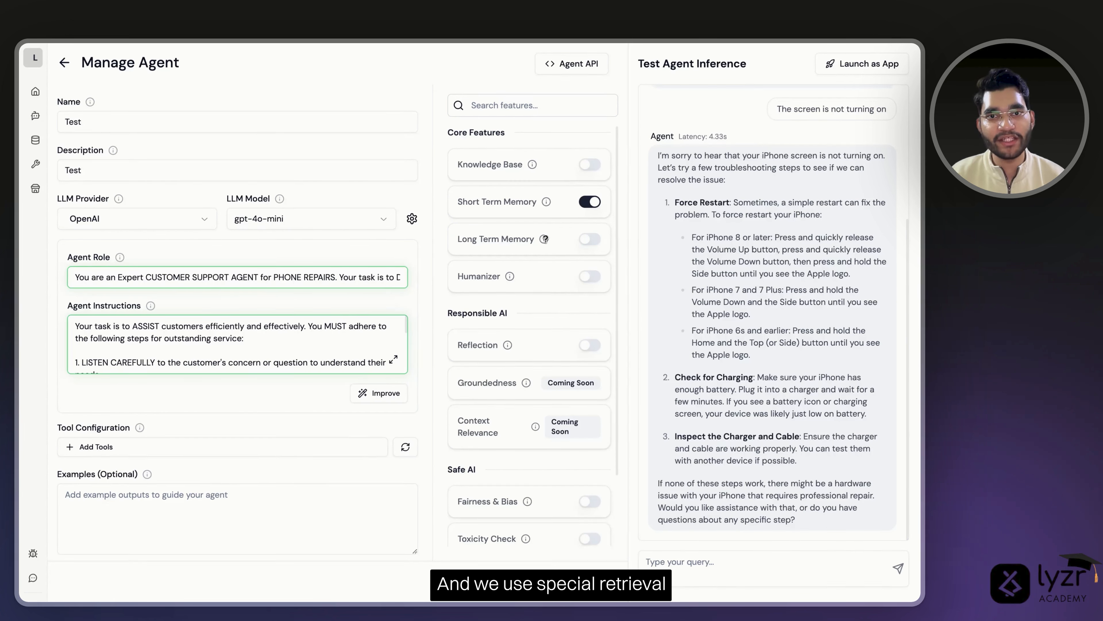
mouse_move(544, 238)
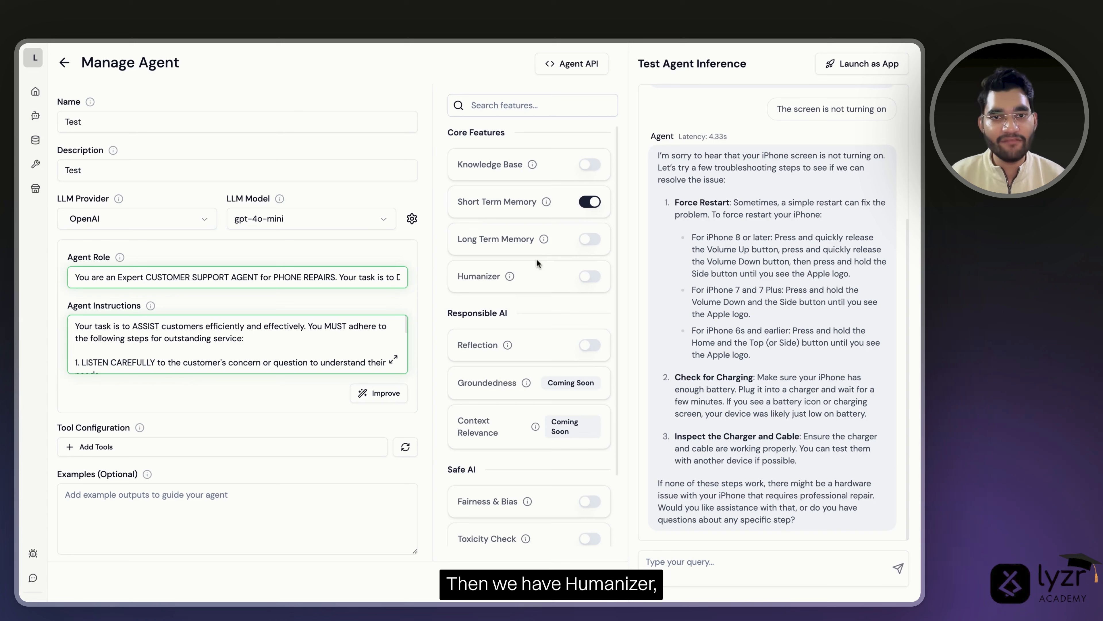
mouse_move(510, 276)
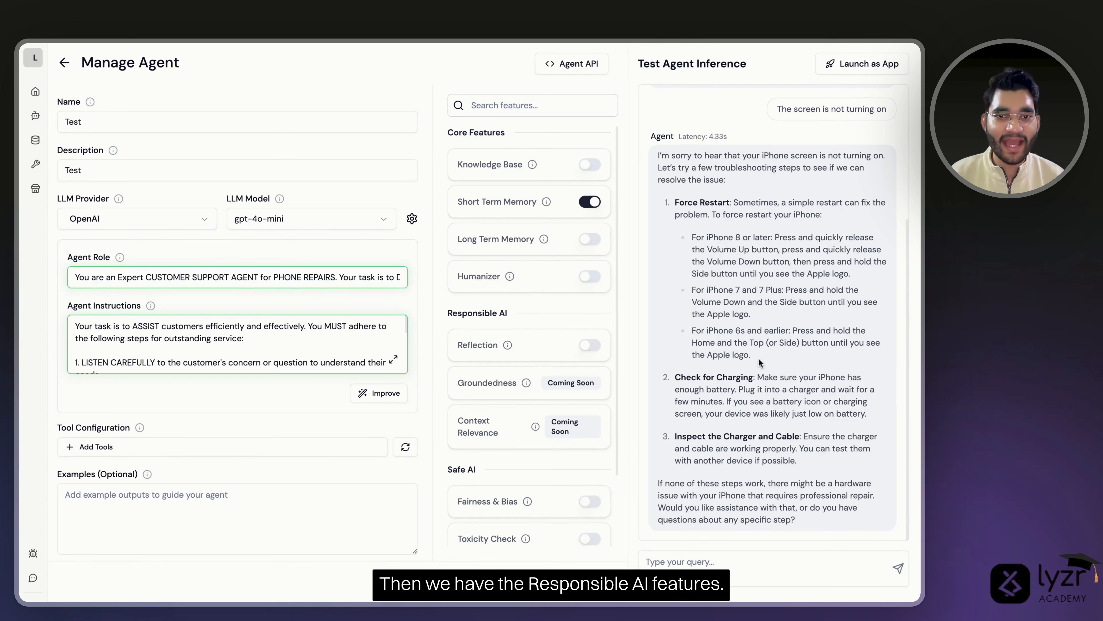
scroll(551, 276, down, 3)
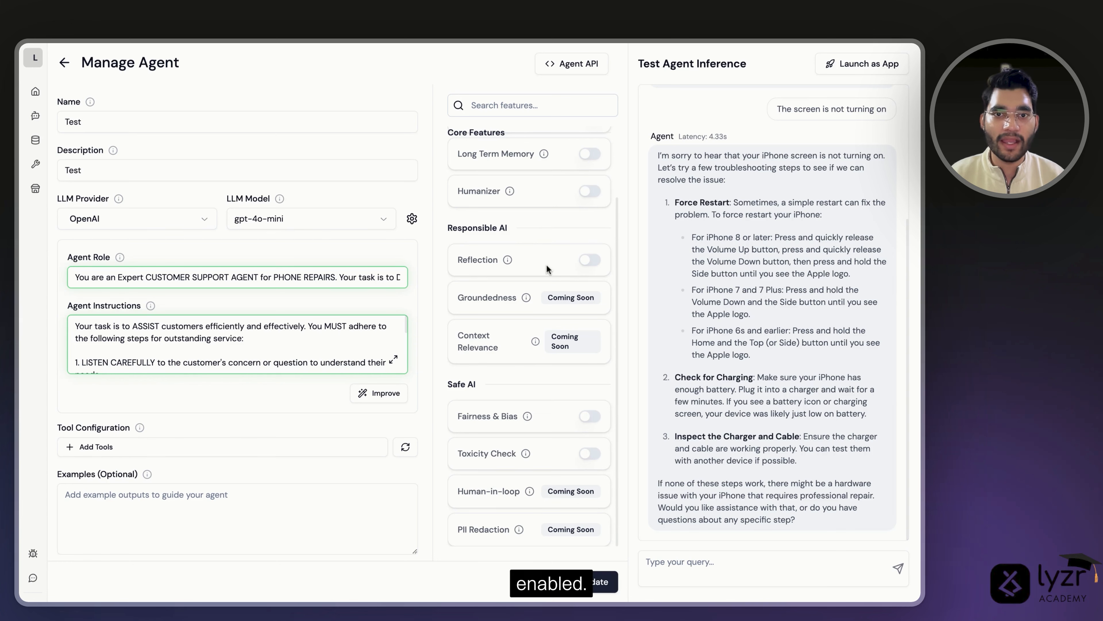
- Turn on Reflection and review the agent's full instructions
click(589, 260)
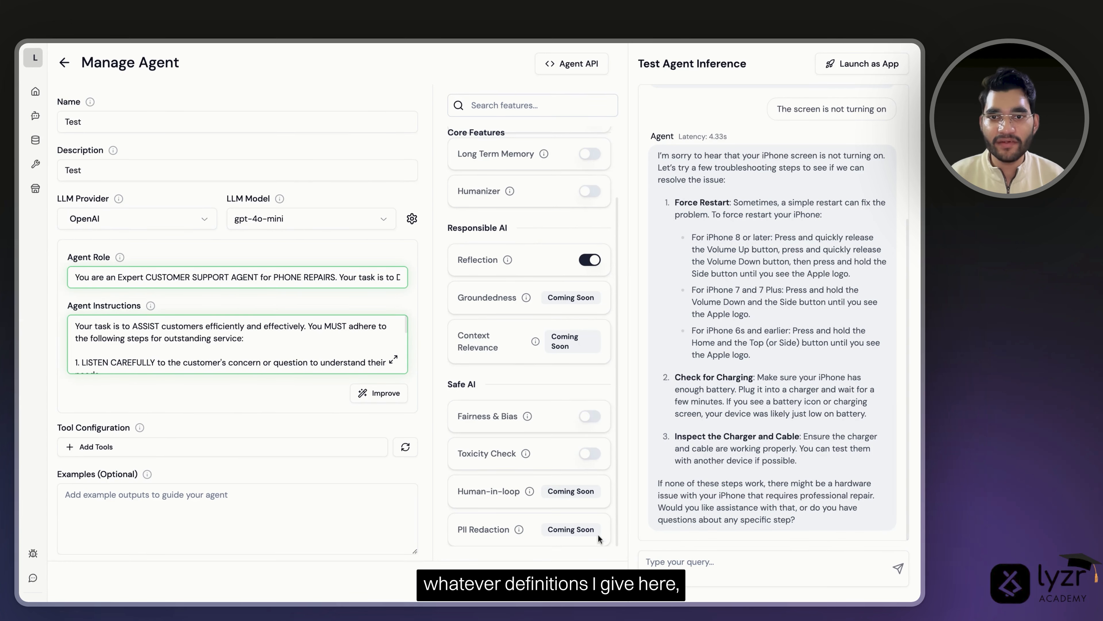
click(393, 359)
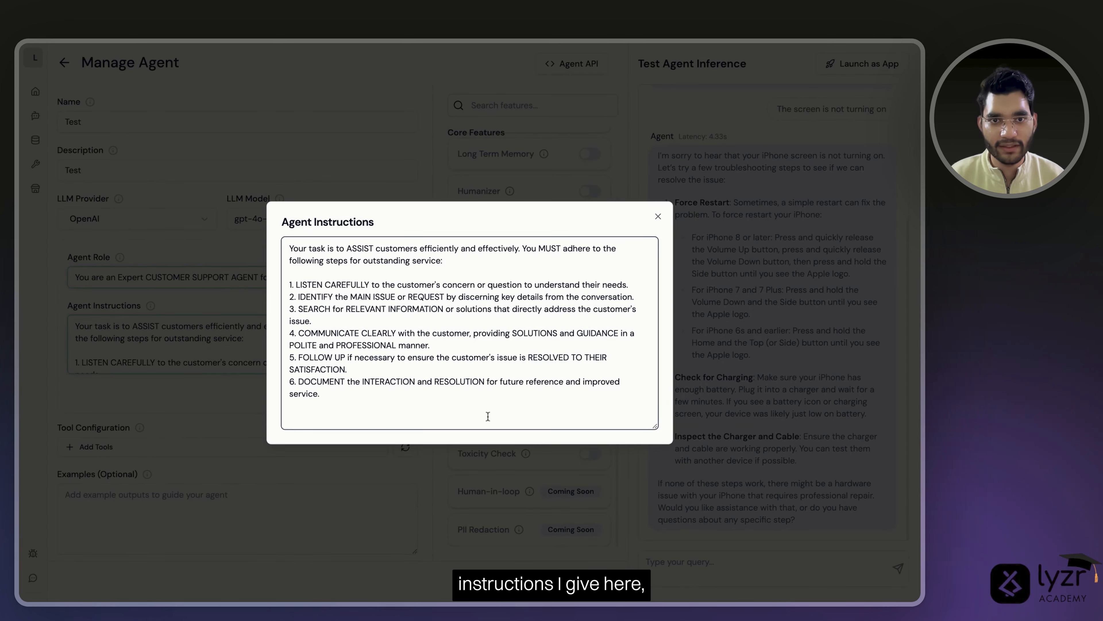
click(656, 220)
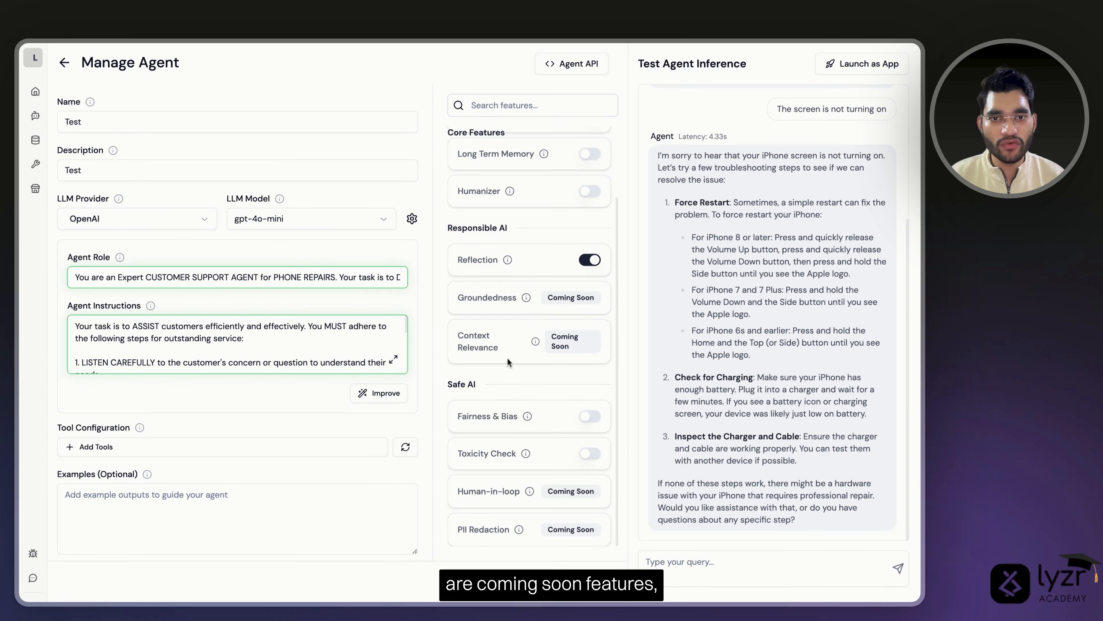
- Enable Fairness & Bias and Toxicity Check and save the agent
mouse_move(526, 298)
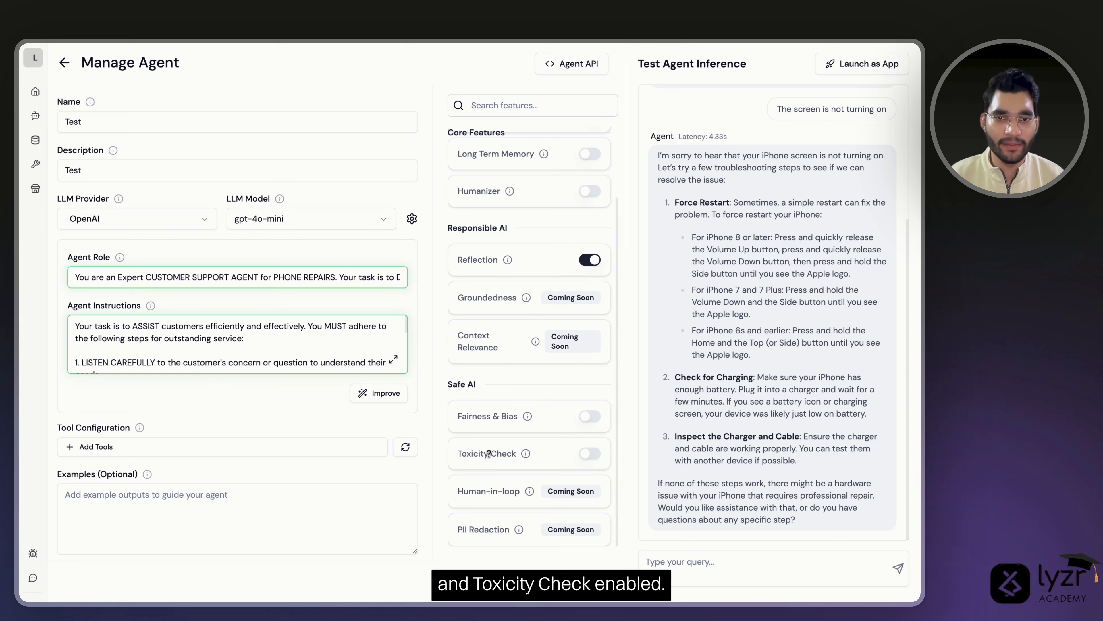
click(589, 416)
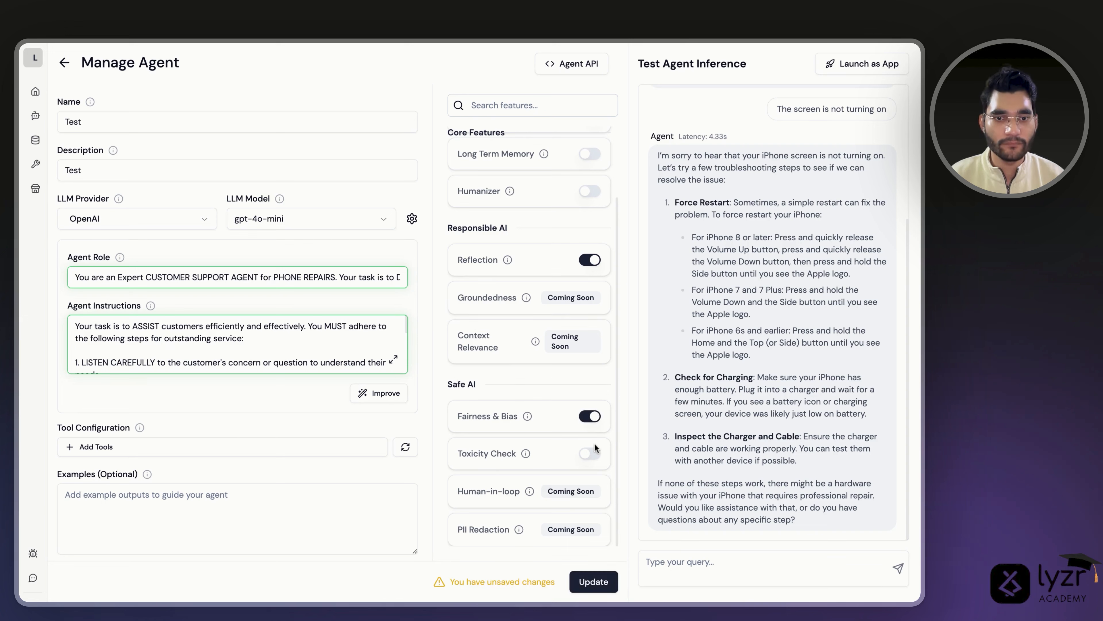
click(590, 453)
click(593, 581)
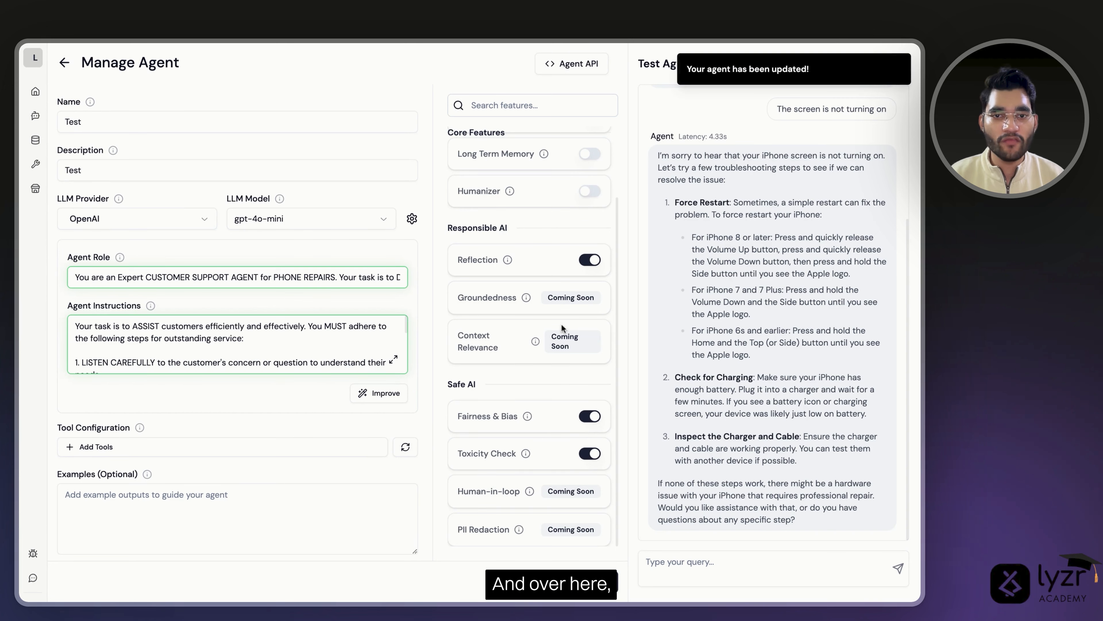
mouse_move(524, 412)
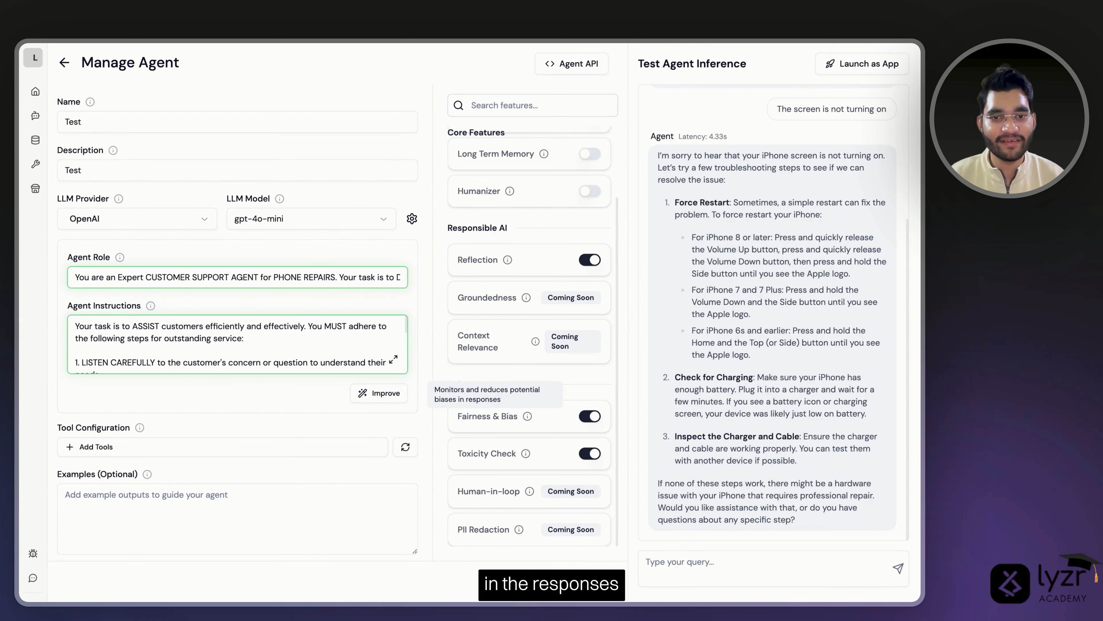
mouse_move(525, 452)
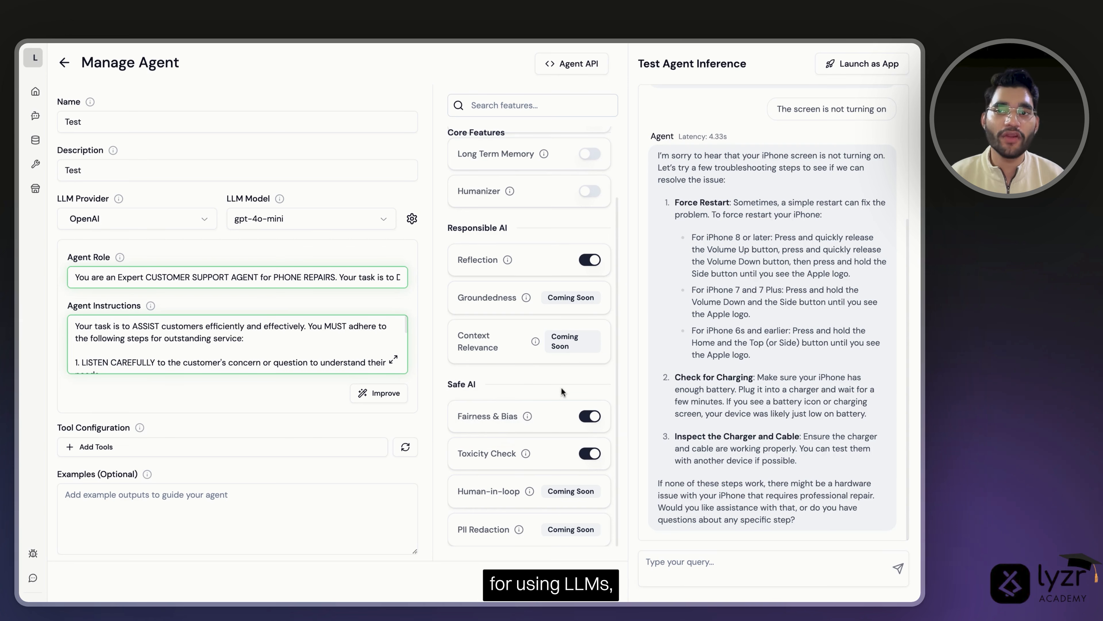
- Switch the LLM provider to Google, preview the Gemini models, then go to the empty Knowledge Base page
click(165, 216)
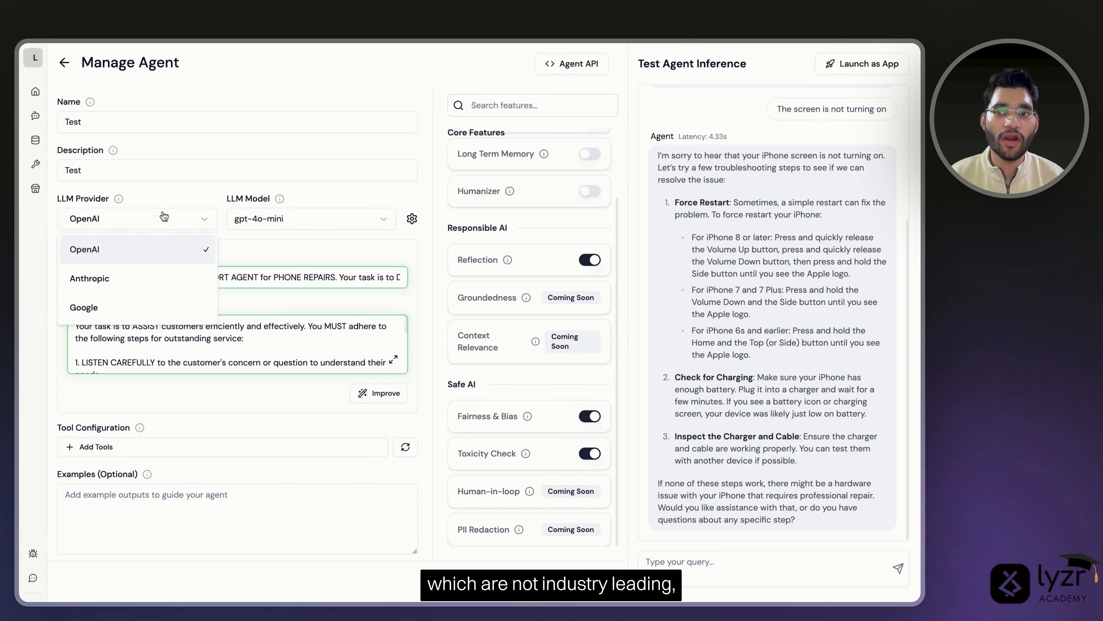
click(150, 307)
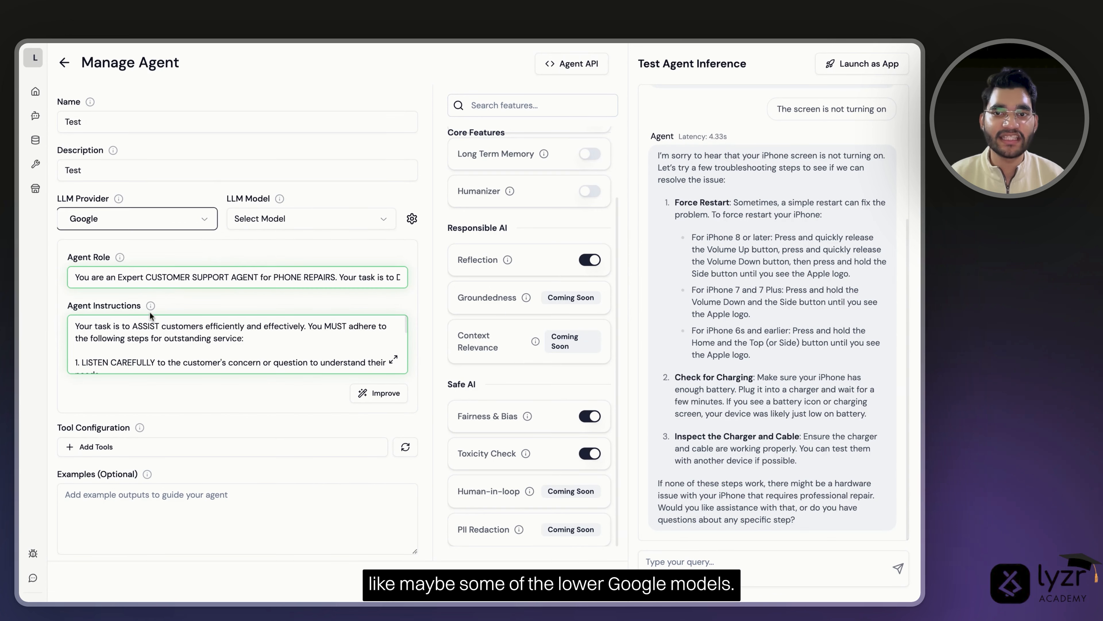
click(292, 230)
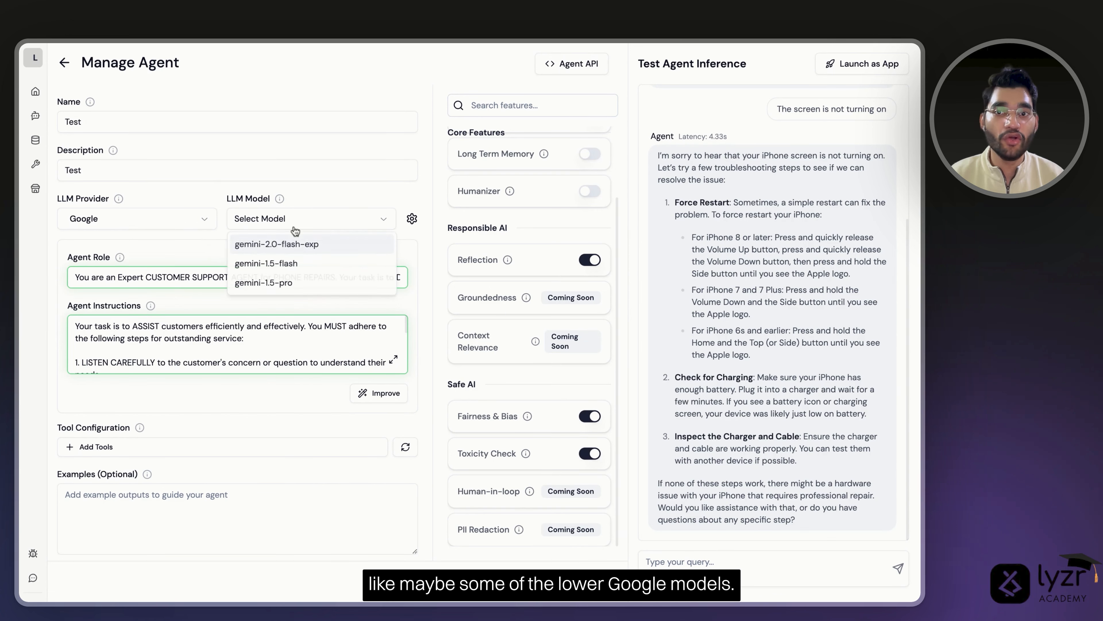
click(219, 248)
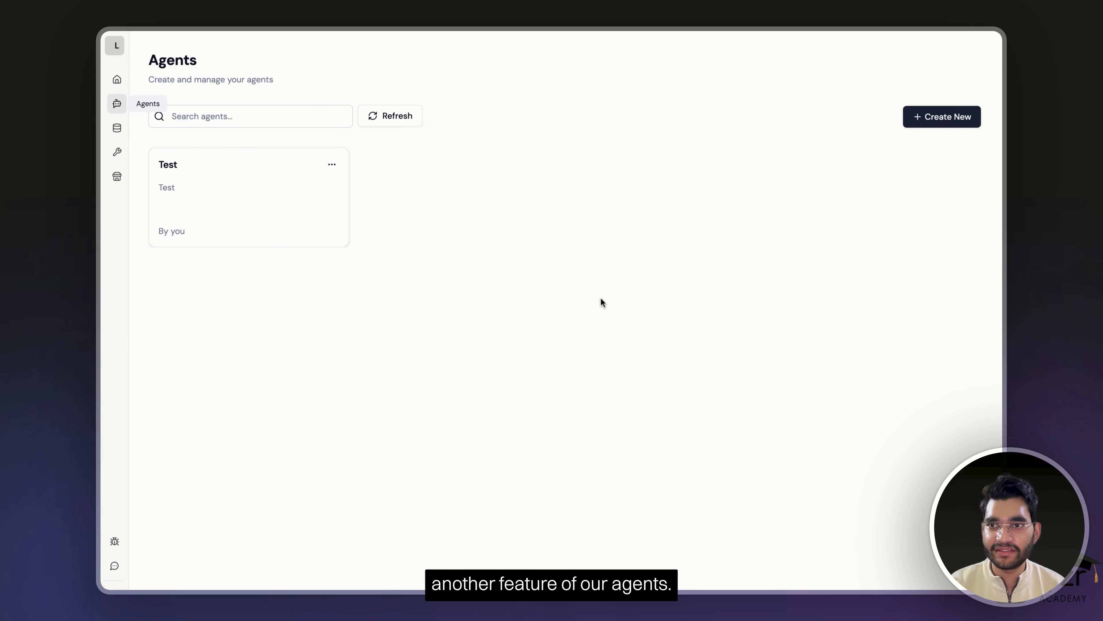
click(117, 128)
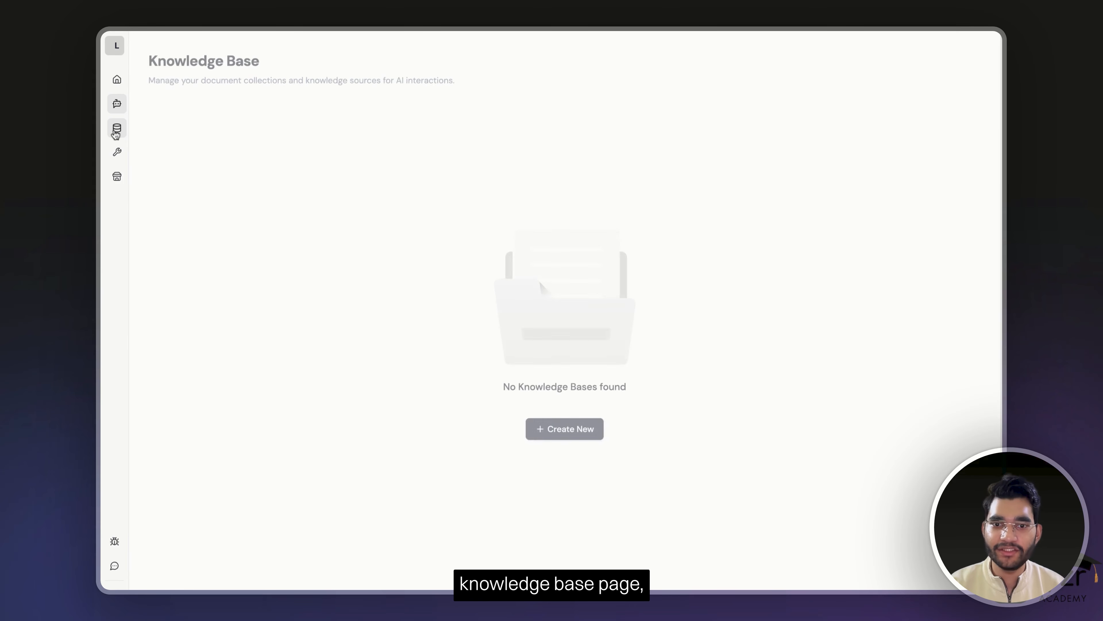
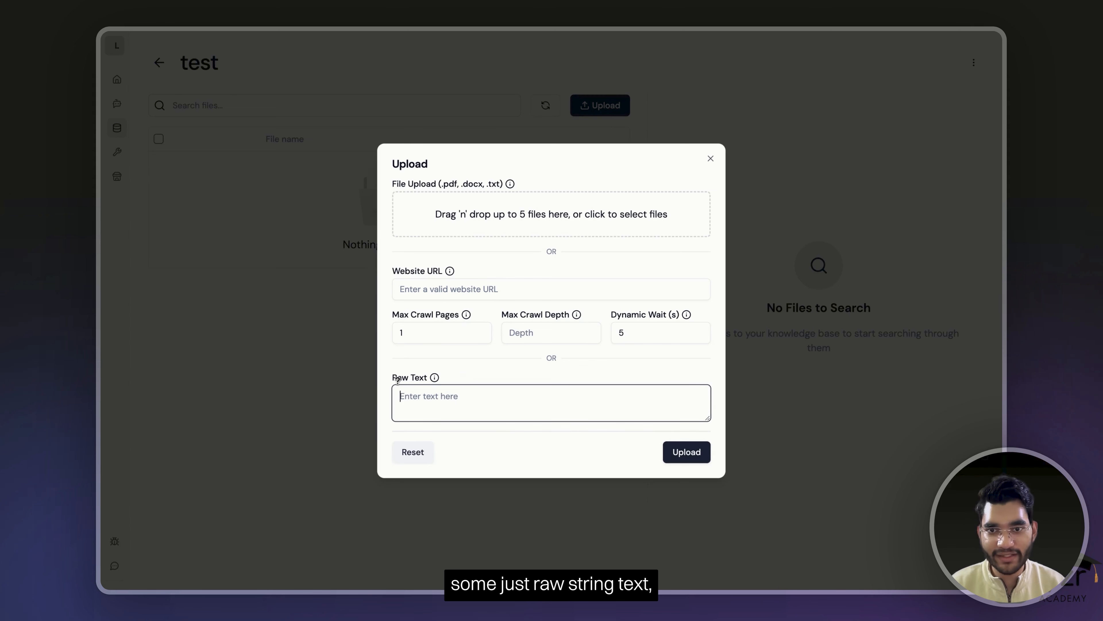
- Upload the raw text 'I am recording for a Lyzr Academy Video' to the test knowledge base
text(I)
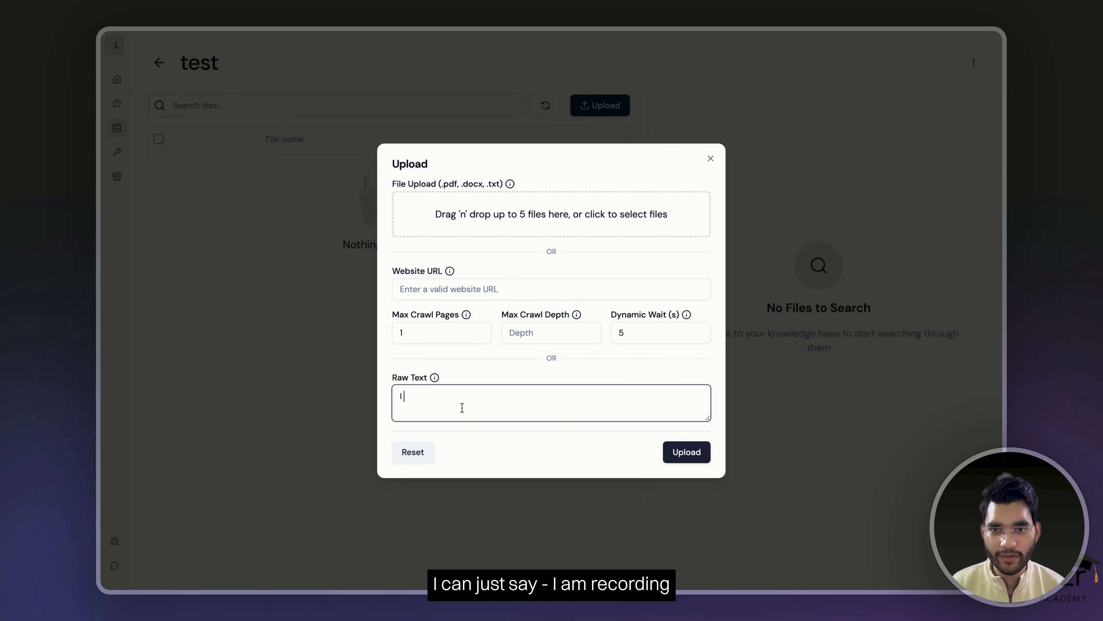
text( am recording for a Lyzr)
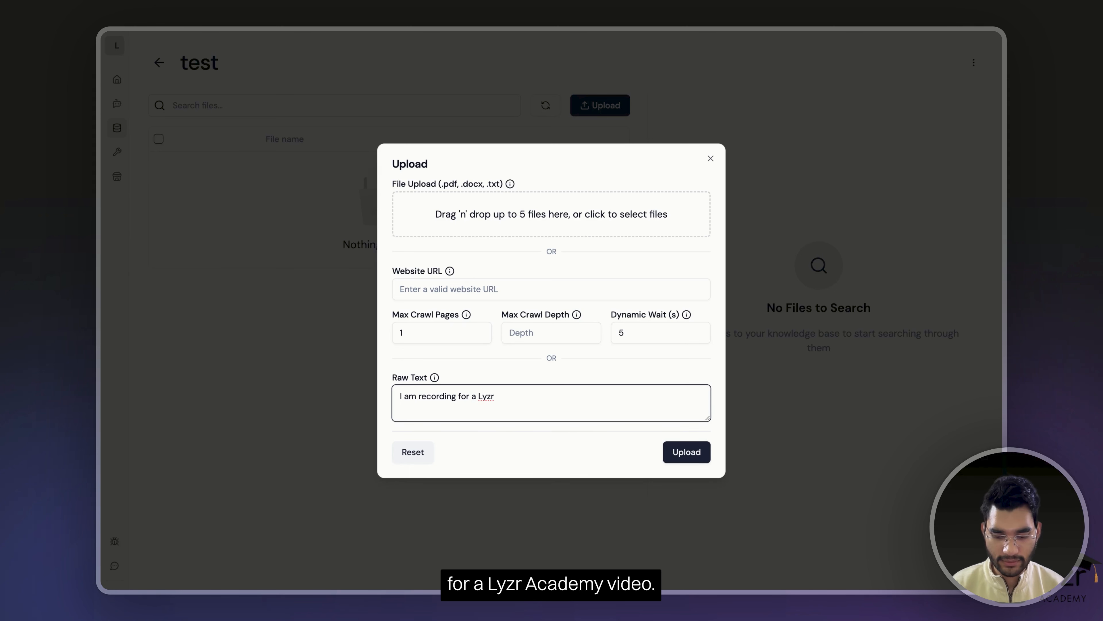
text( Acade)
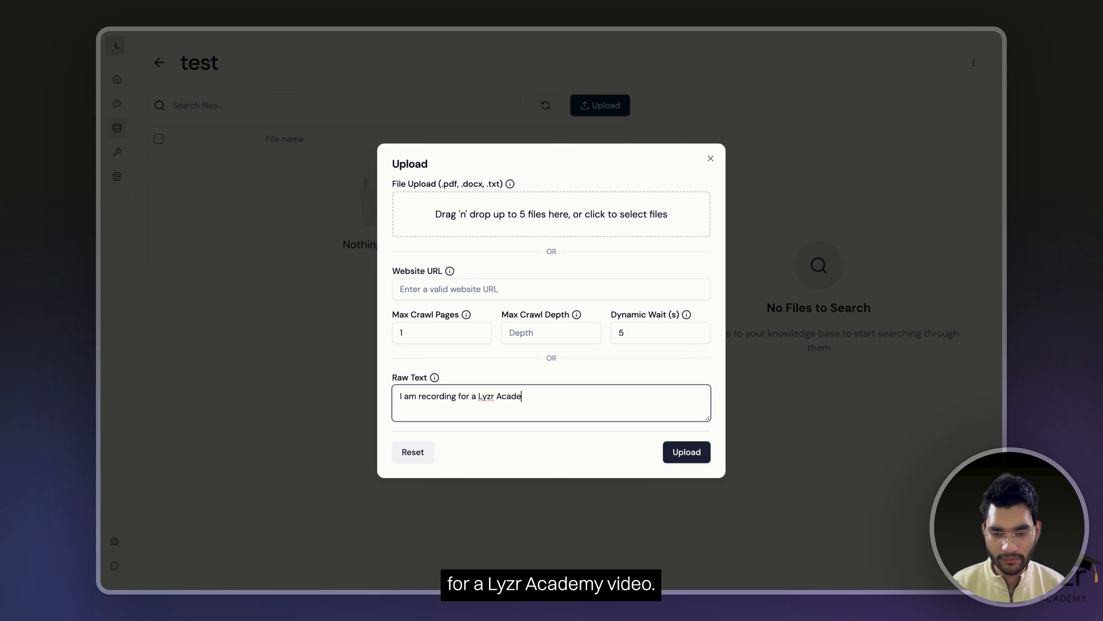
text(my V)
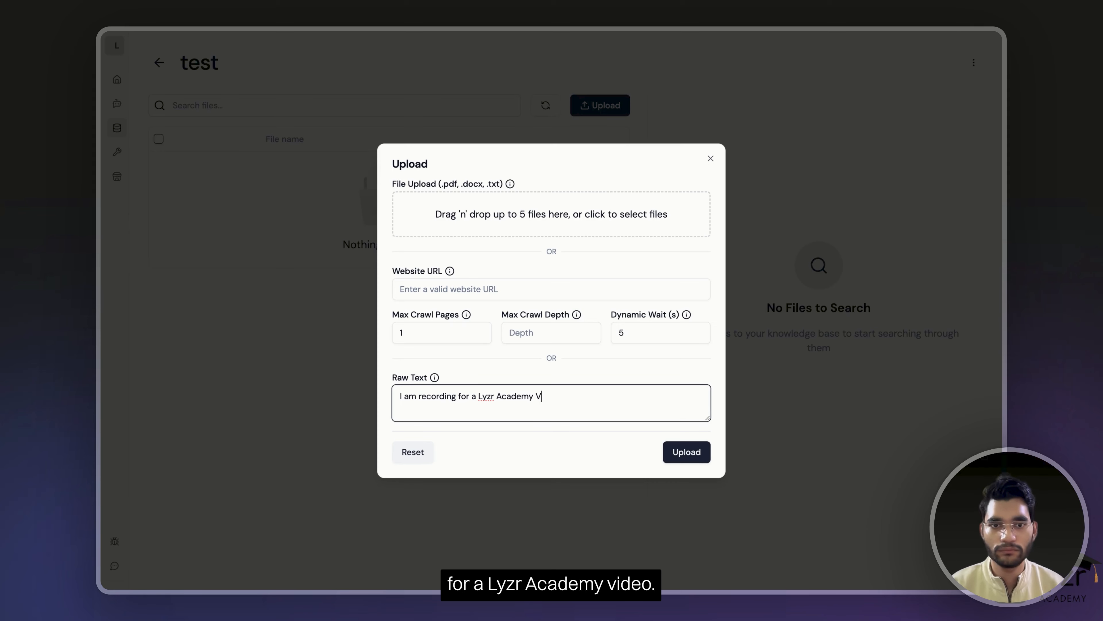
text(ideo)
click(689, 454)
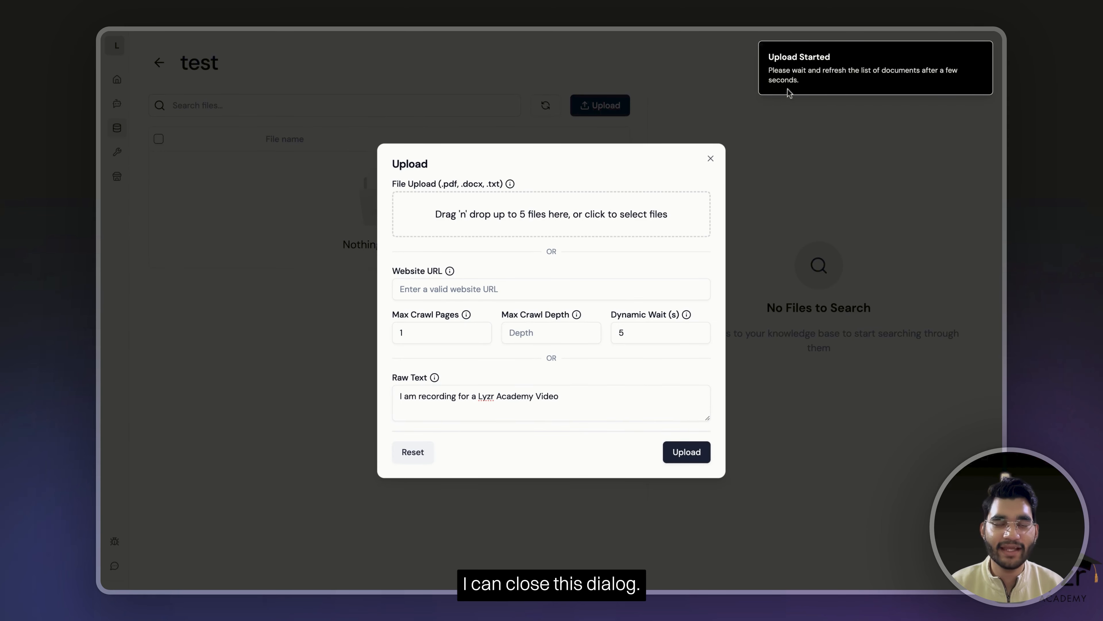
click(711, 159)
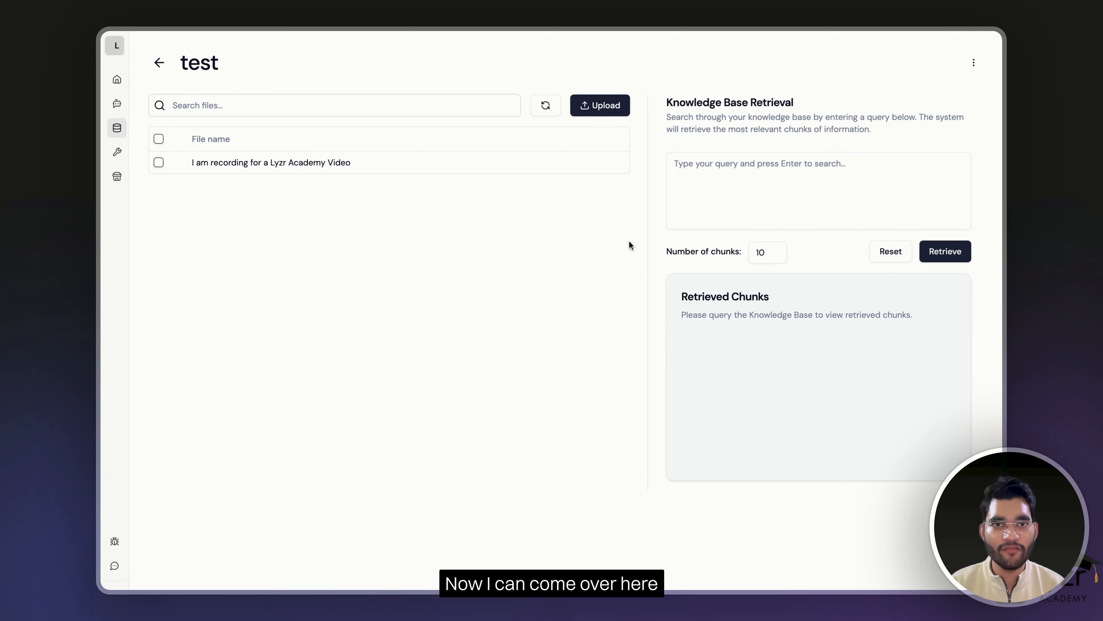
- Run a retrieval for 'Video' and expand the 38.62% matching chunk
click(791, 183)
text(Video)
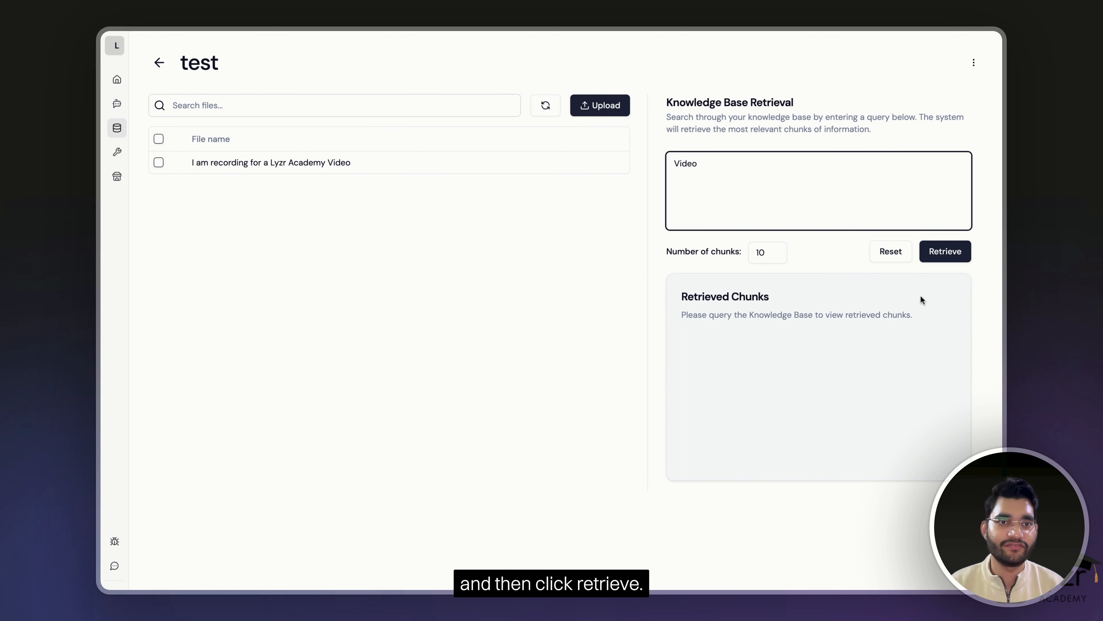
click(956, 261)
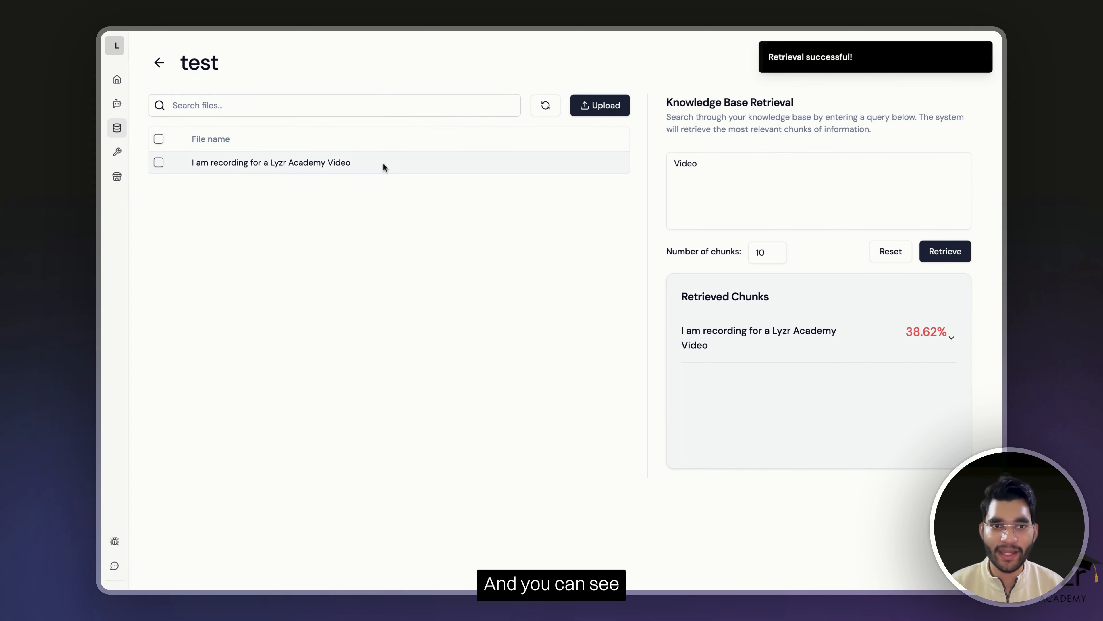
drag(384, 166, 219, 182)
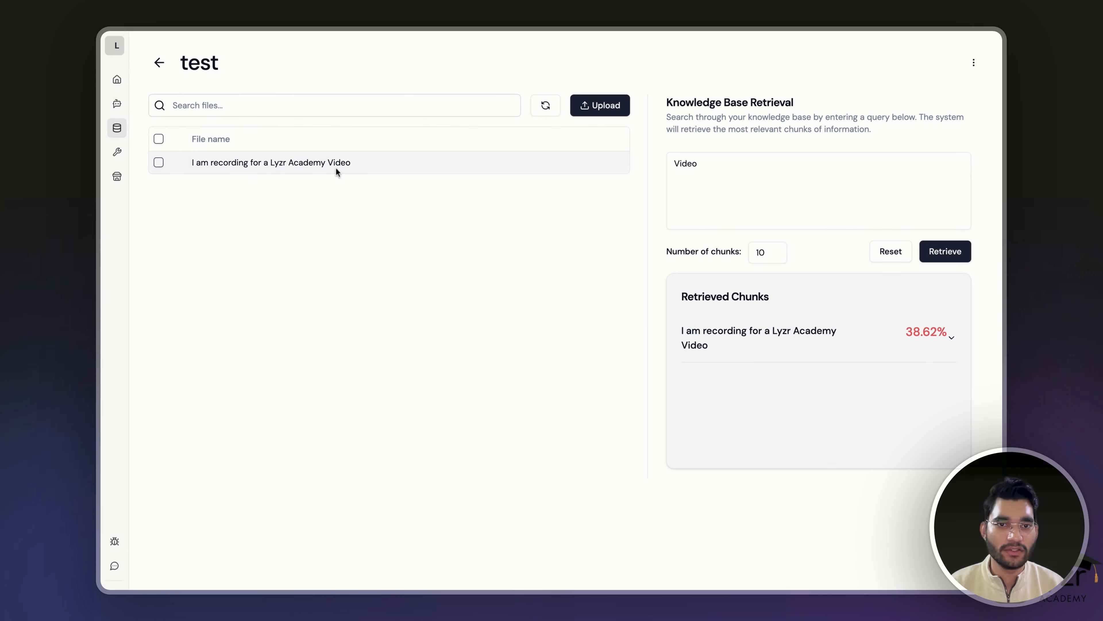
click(874, 346)
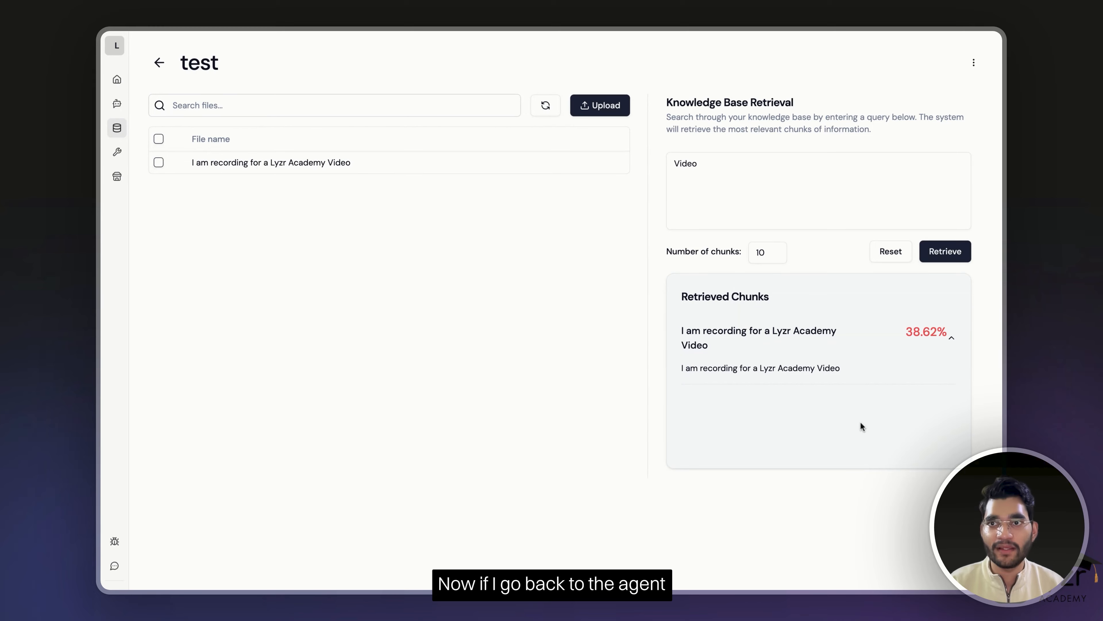
- Attach the 'test' knowledge base to the Test agent and save the choice
click(116, 103)
click(233, 234)
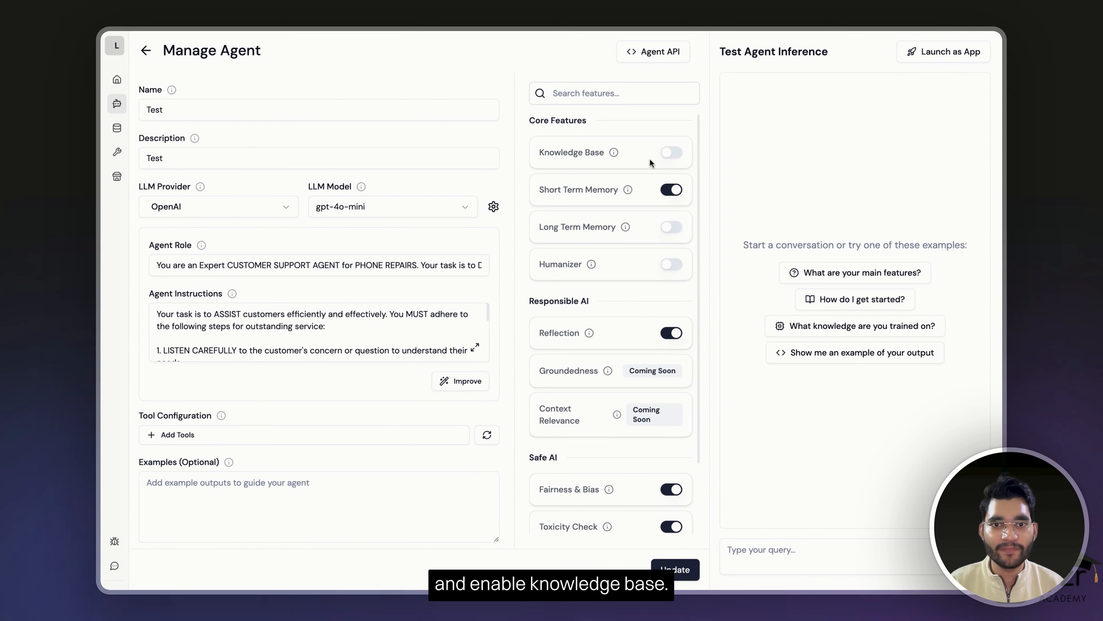
click(671, 153)
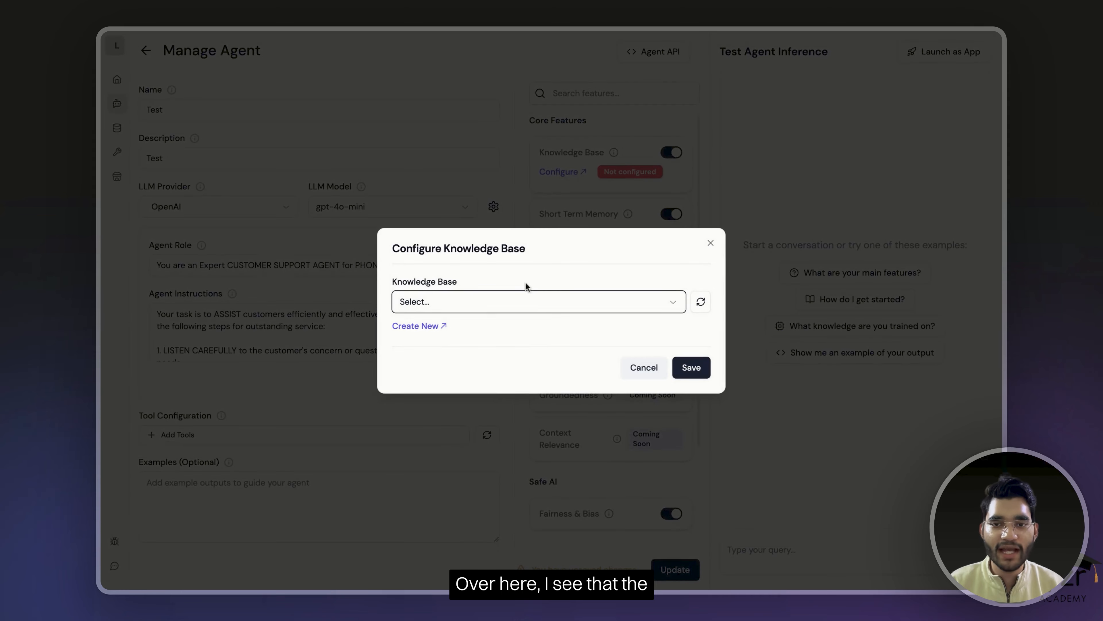
click(488, 305)
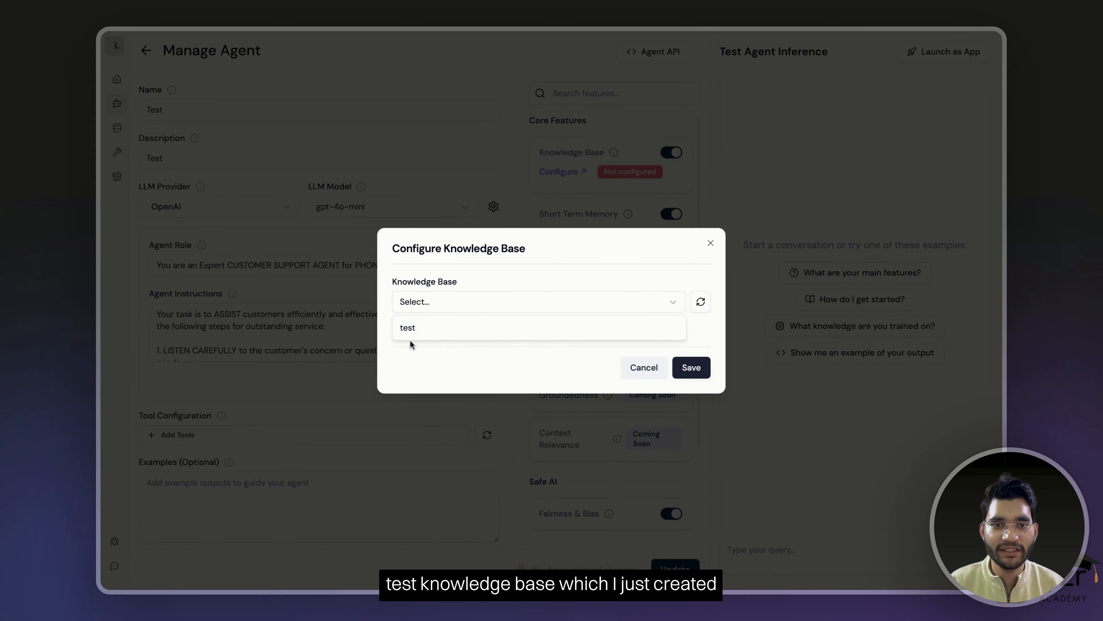
click(411, 327)
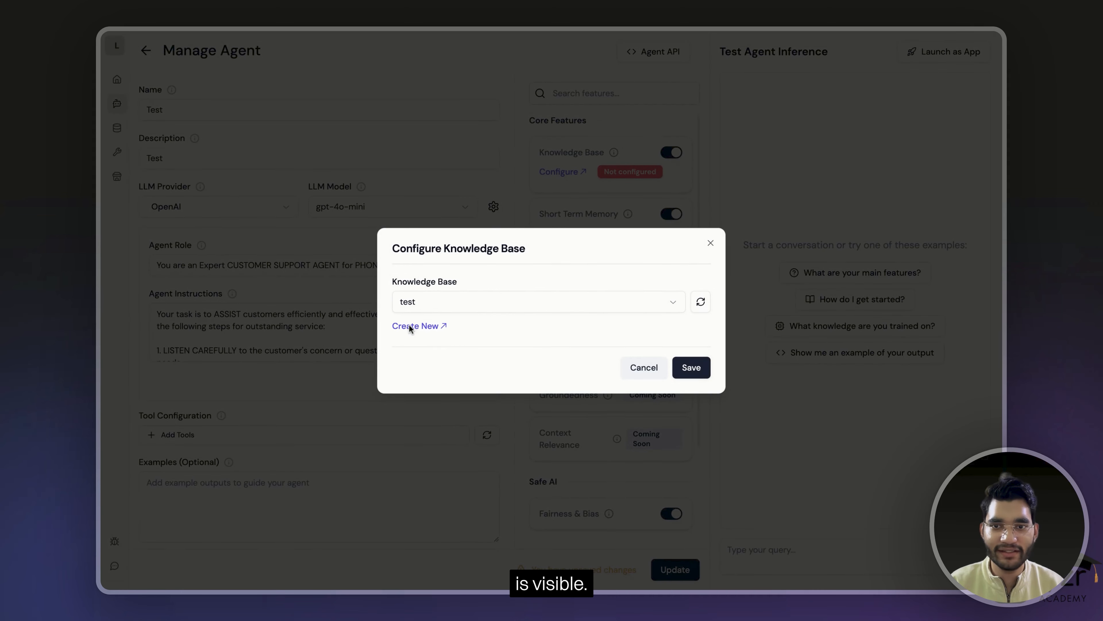
click(669, 371)
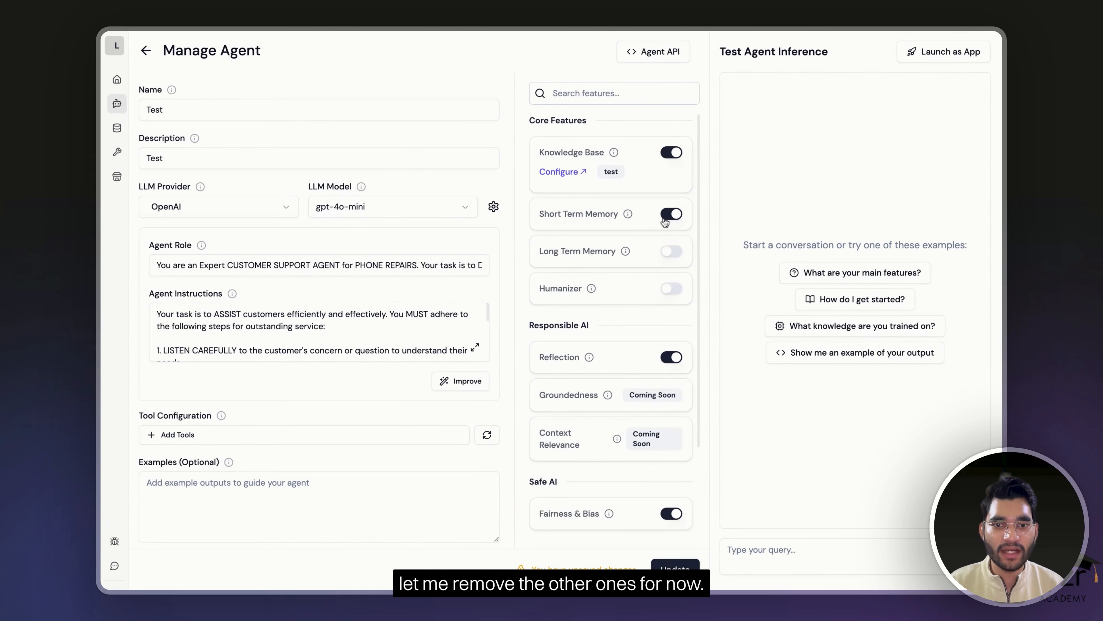
- Turn off Reflection, clear the Agent Role and Instructions, and update the agent
click(671, 358)
scroll(617, 332, down, 2)
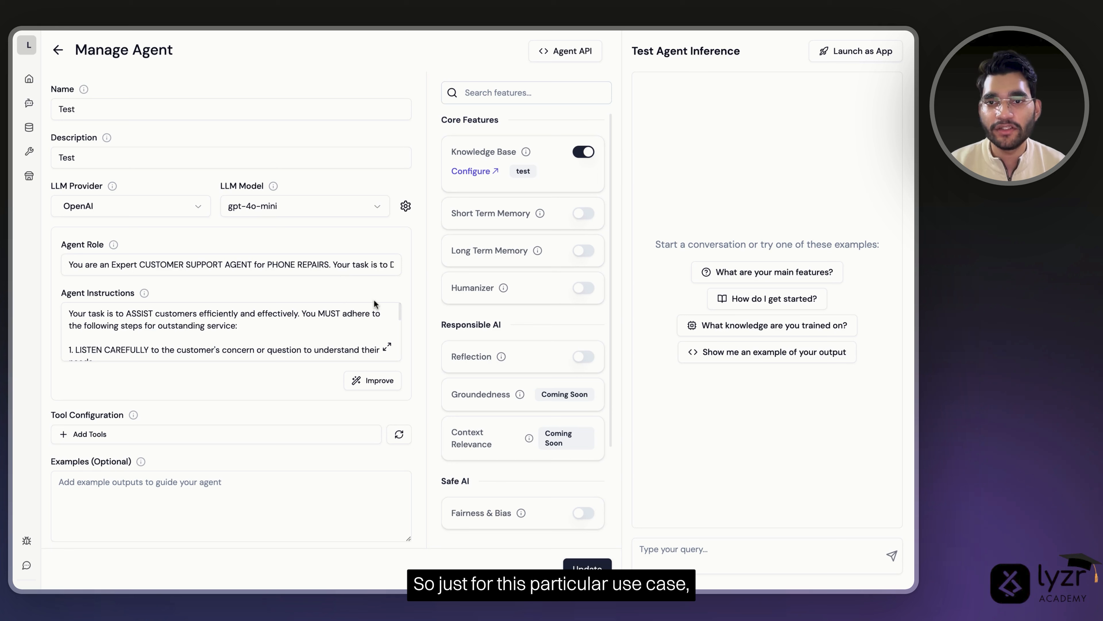
triple_click(334, 267)
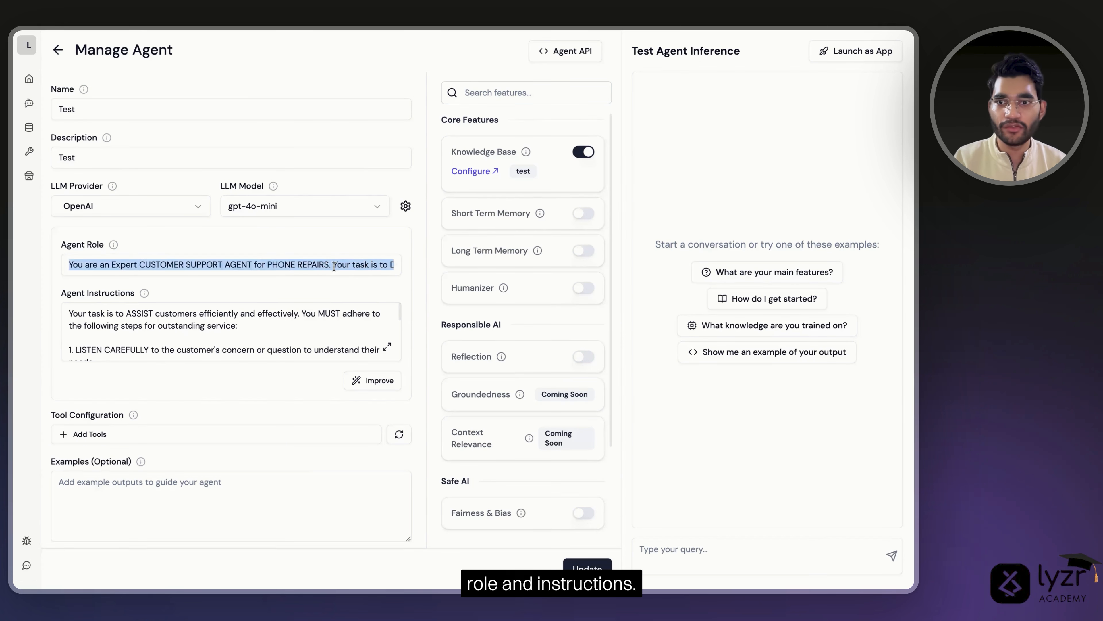
key(BackSpace)
triple_click(302, 327)
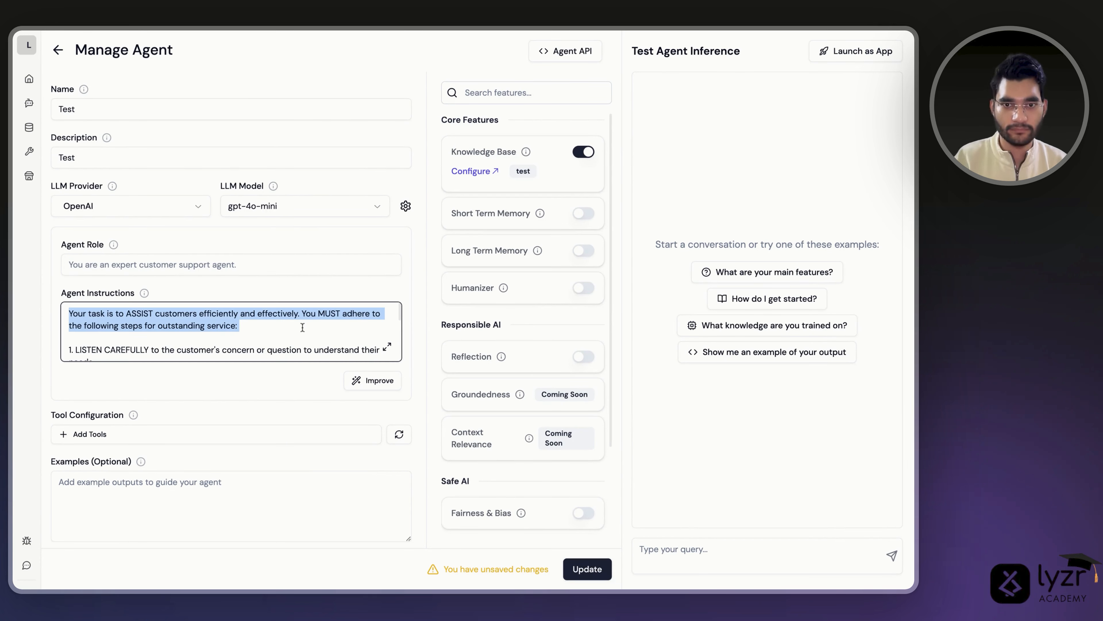
key(ctrl+a)
key(BackSpace)
click(587, 566)
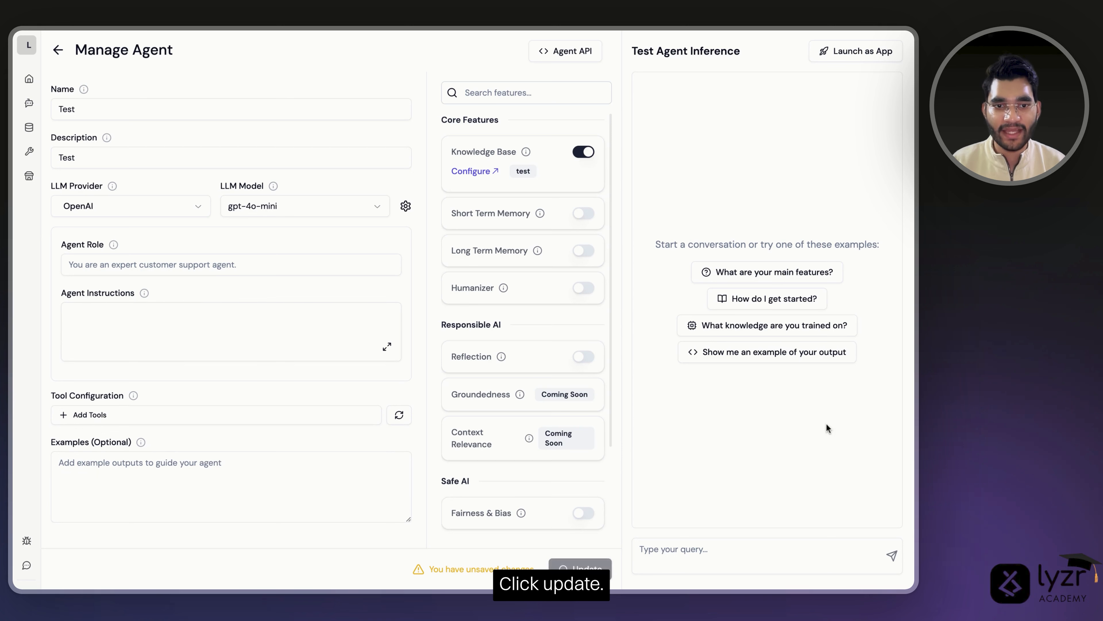
click(730, 547)
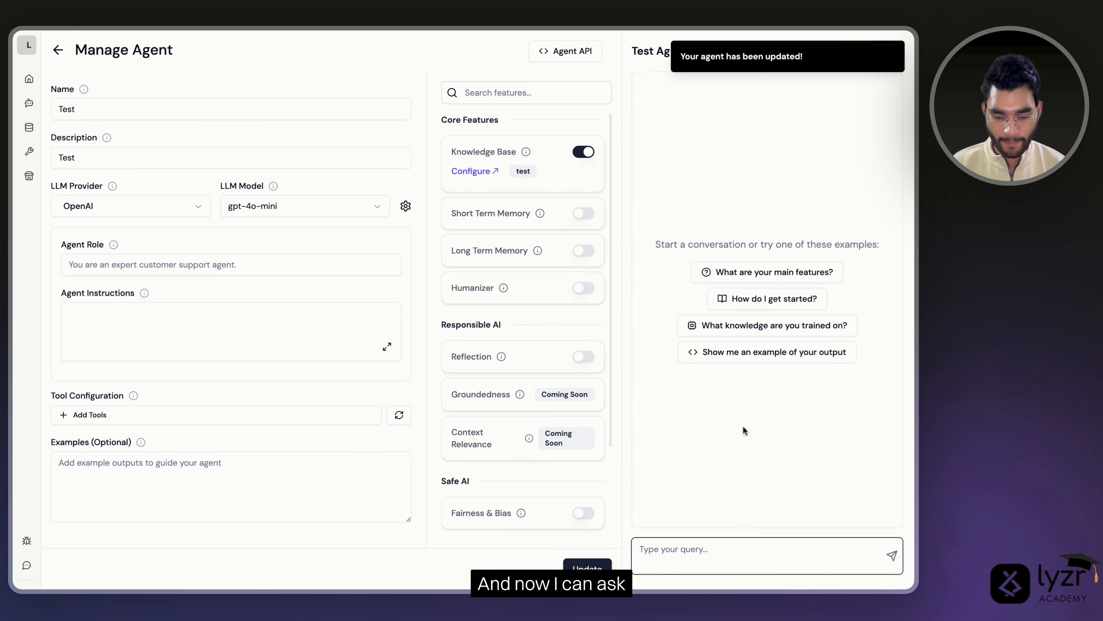
- Ask the Test agent 'What am I doing' in the chat
text(What am)
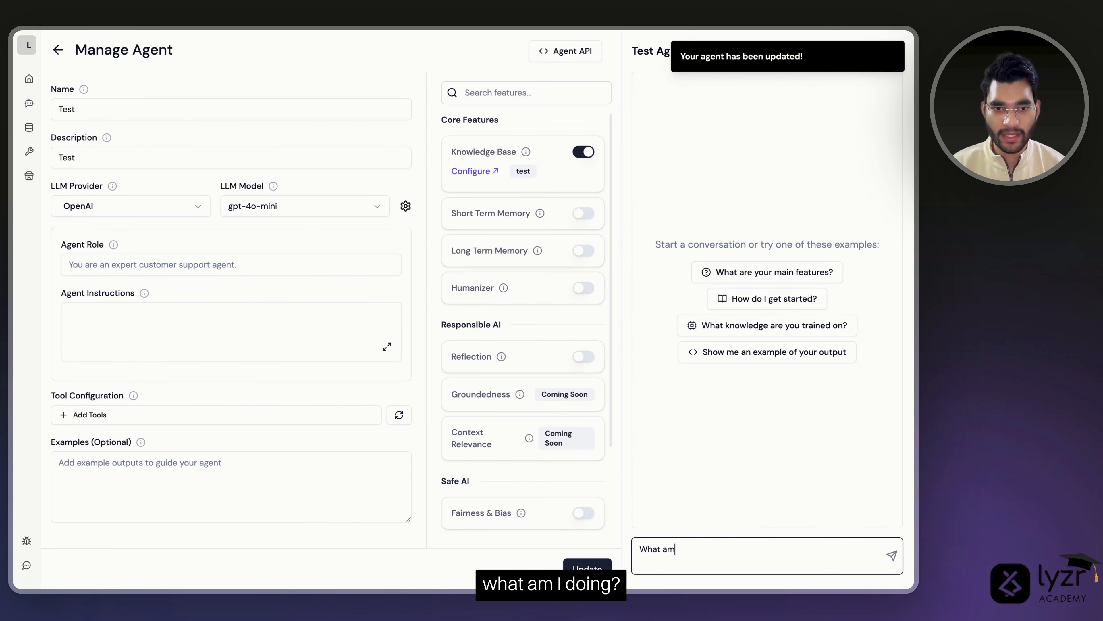
text( I doing)
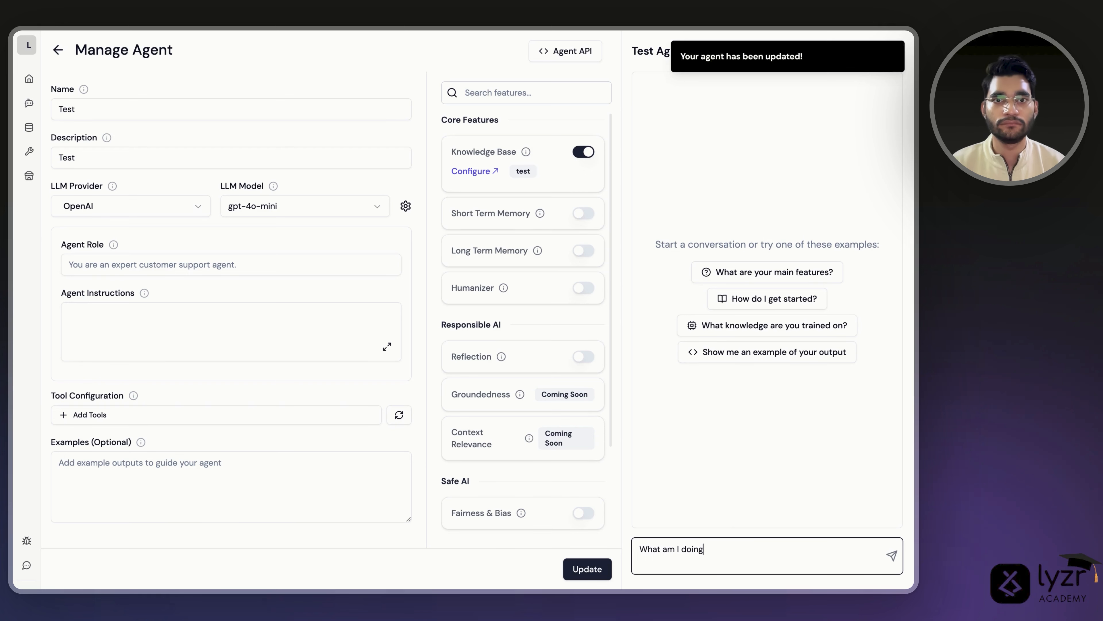
key(Return)
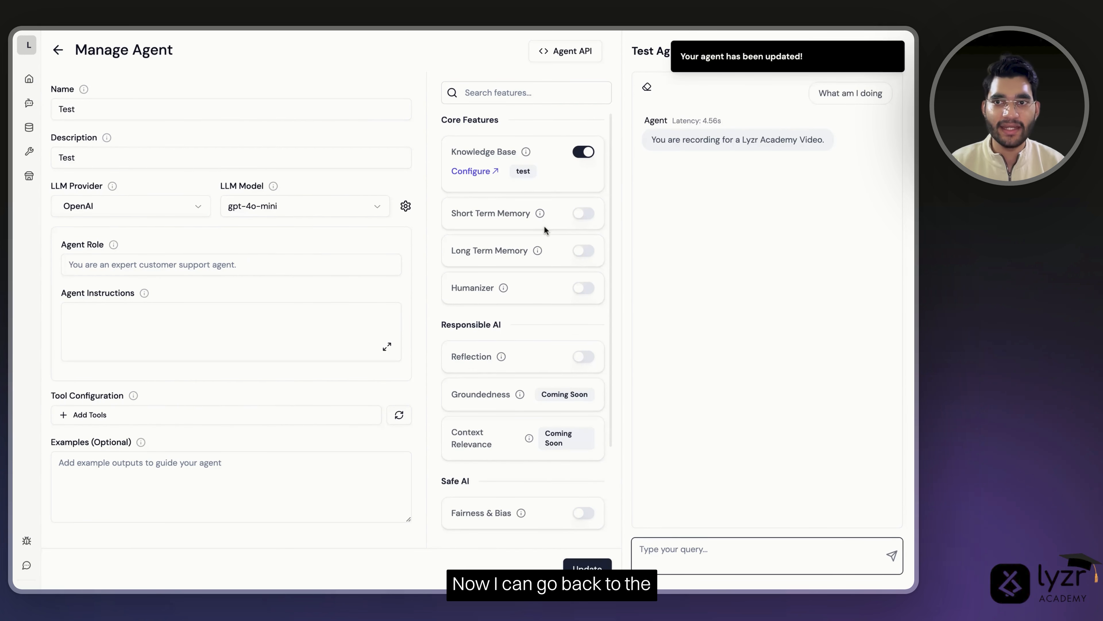
- Add the raw text 'I am sitting in my room' to the test knowledge base and refresh its list
click(29, 127)
click(217, 191)
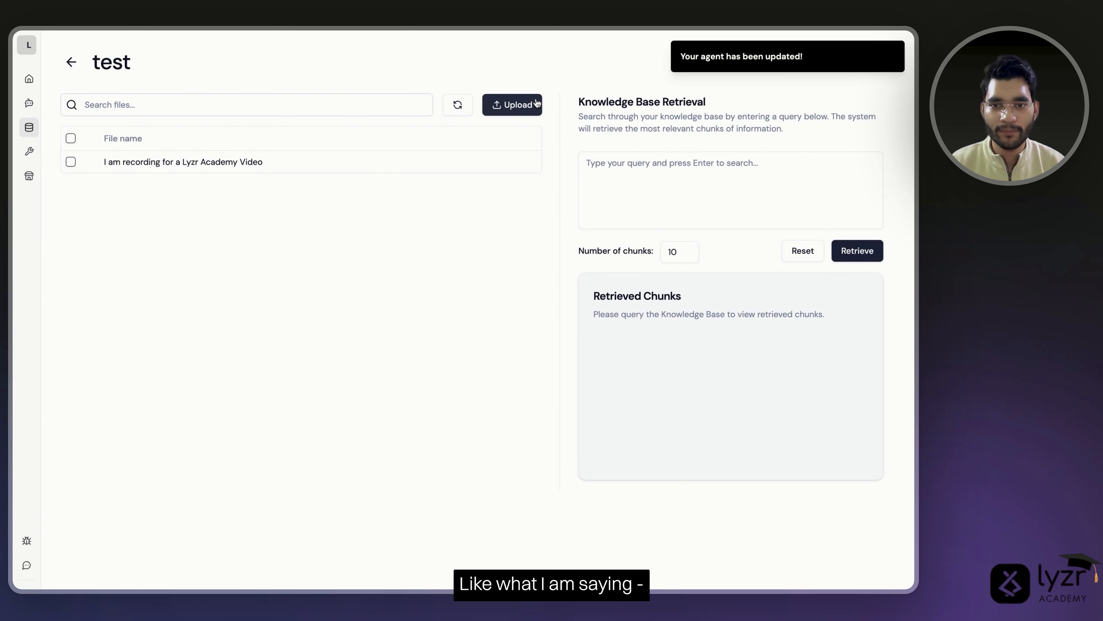
click(511, 105)
click(461, 397)
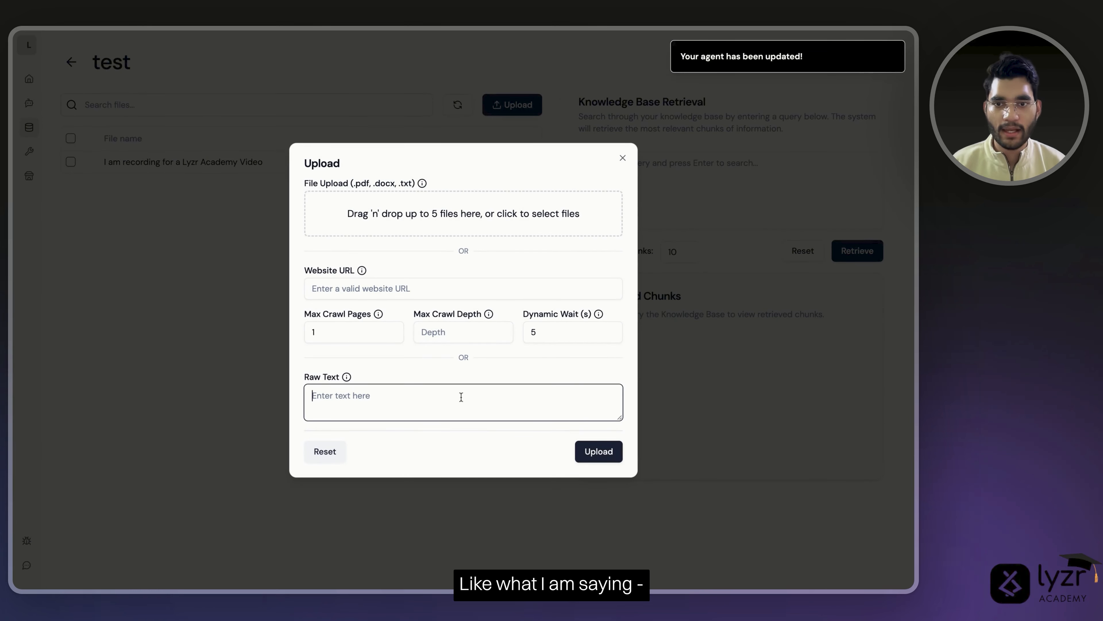
text(I)
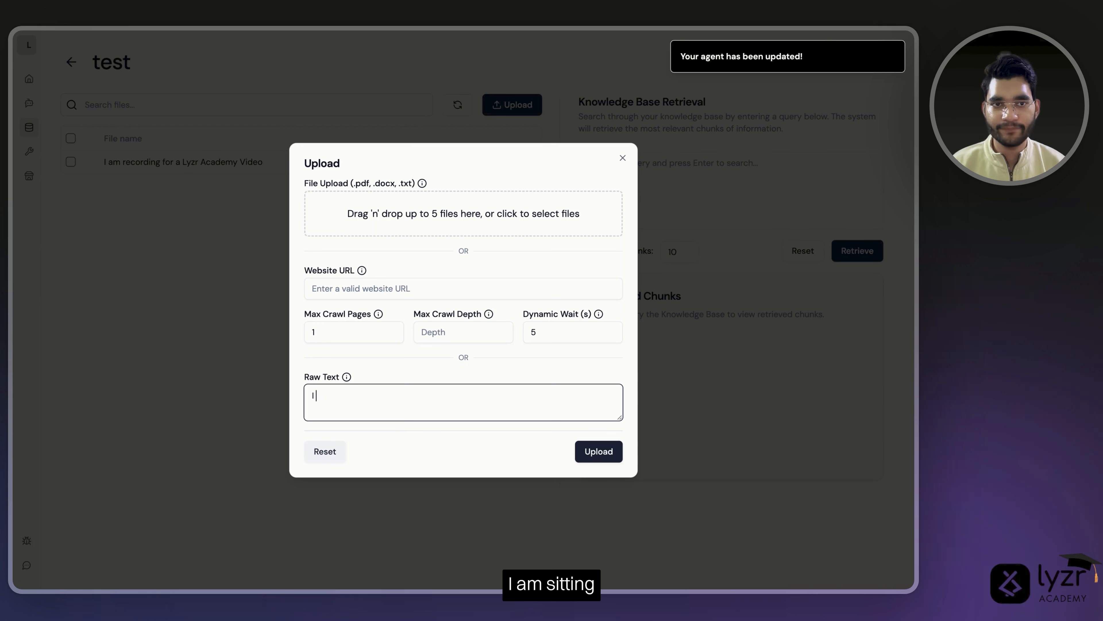
text( am sitt)
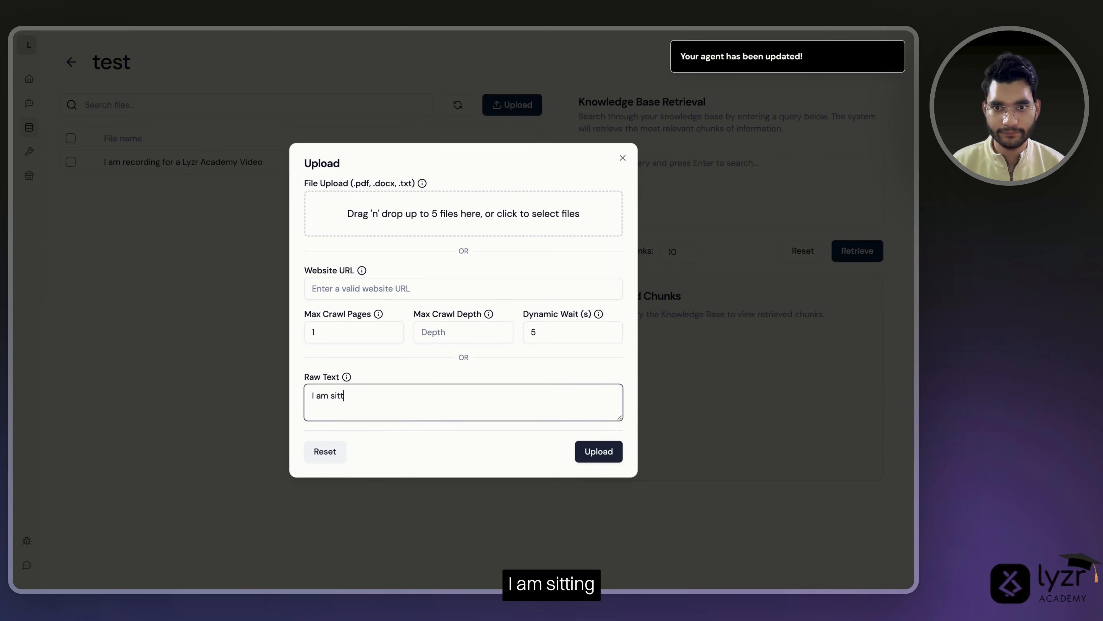
text(ing in my)
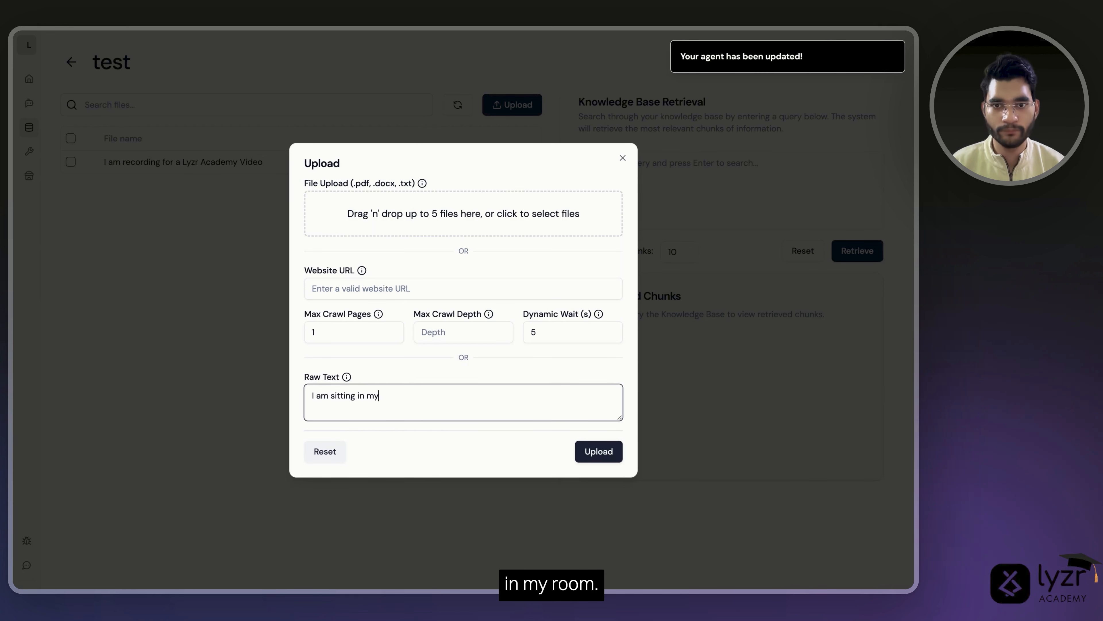
text( room)
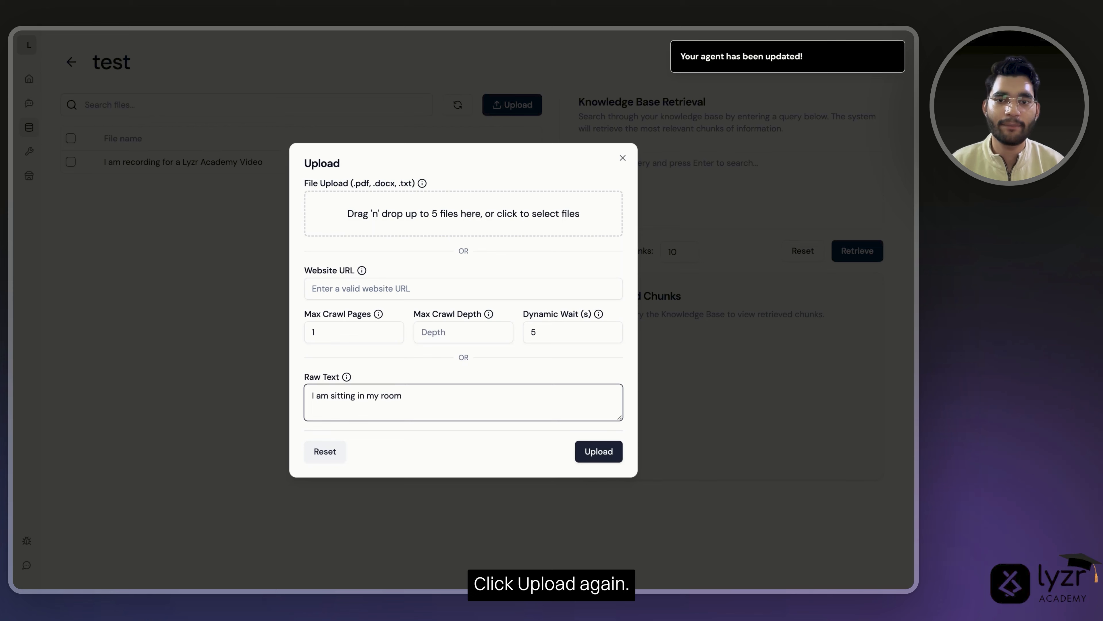
click(604, 454)
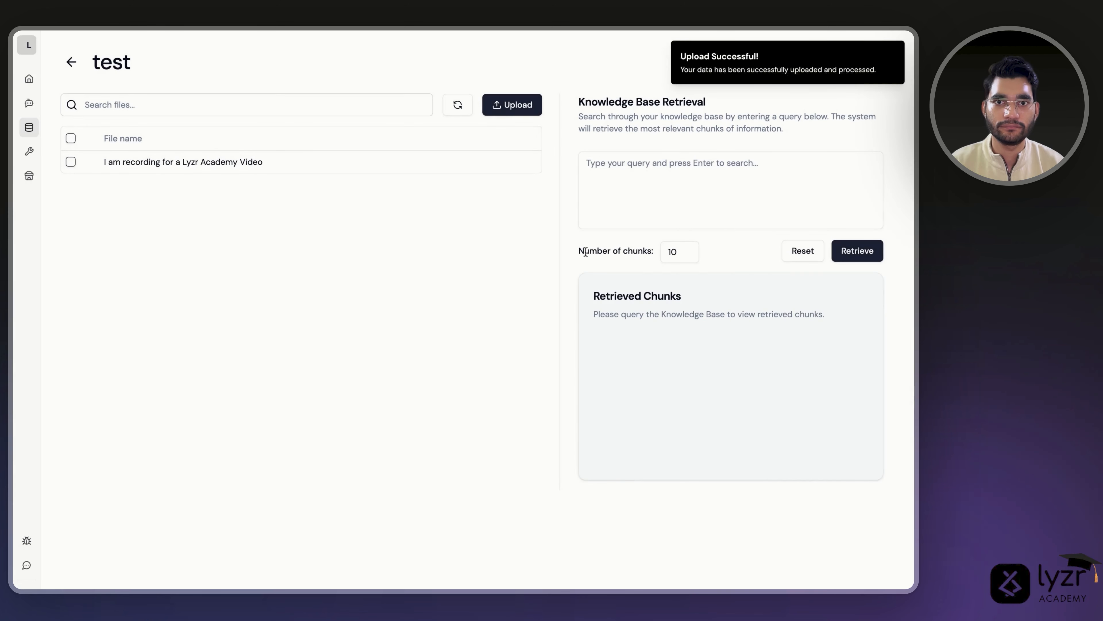
click(458, 105)
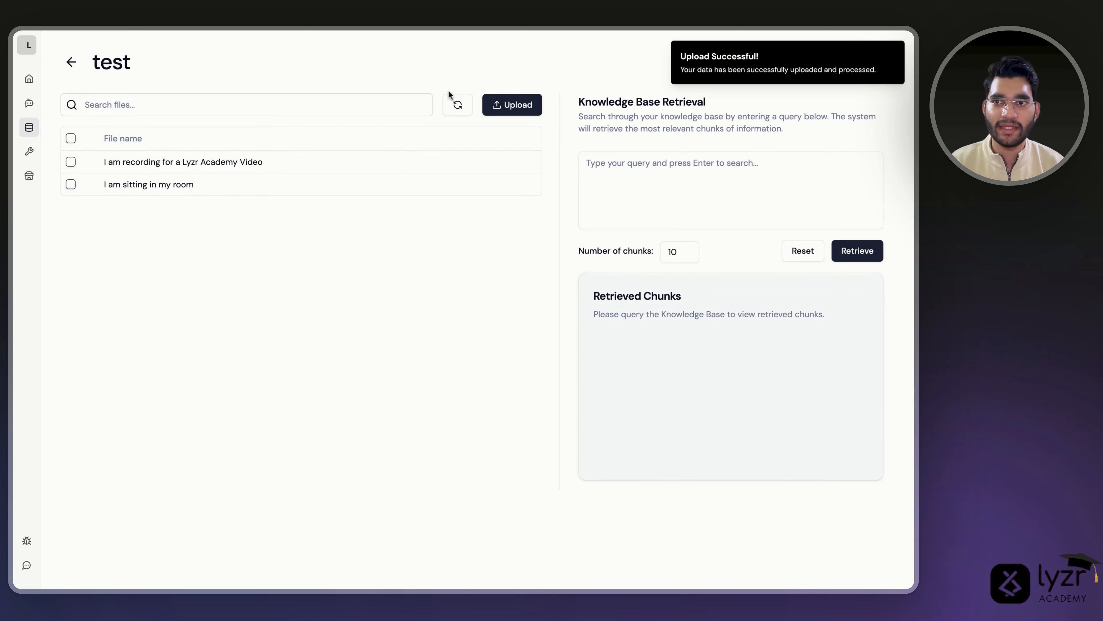
- Ask the Test agent 'Where am I sitting' and get 'You are sitting in your room.'
click(29, 103)
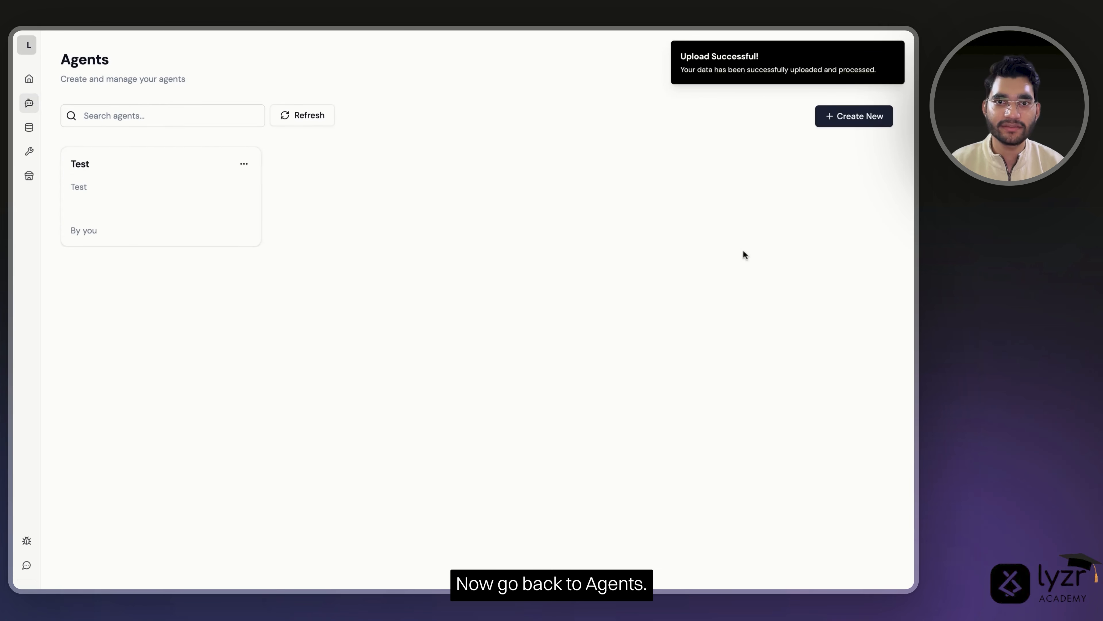
click(104, 225)
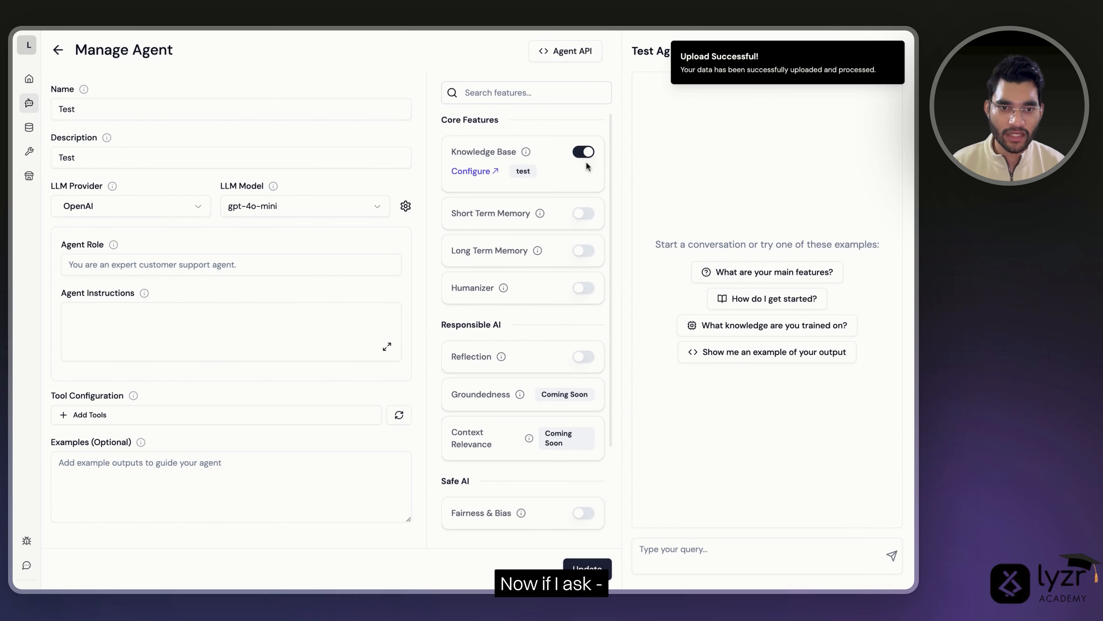
click(727, 549)
text(Whe)
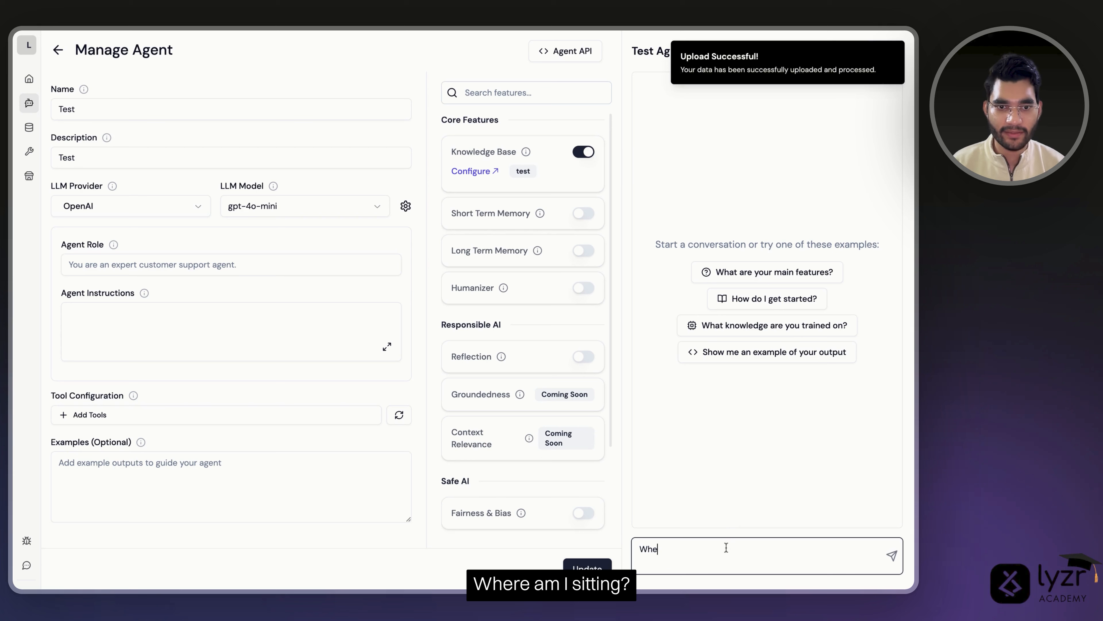
text(re a)
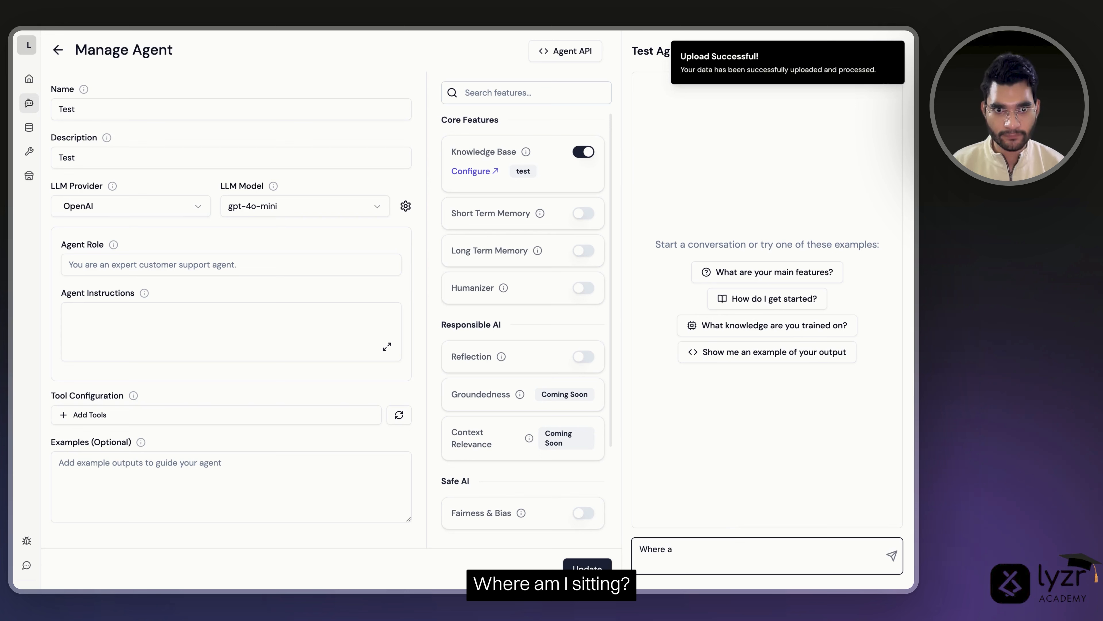
text(mnI sittin)
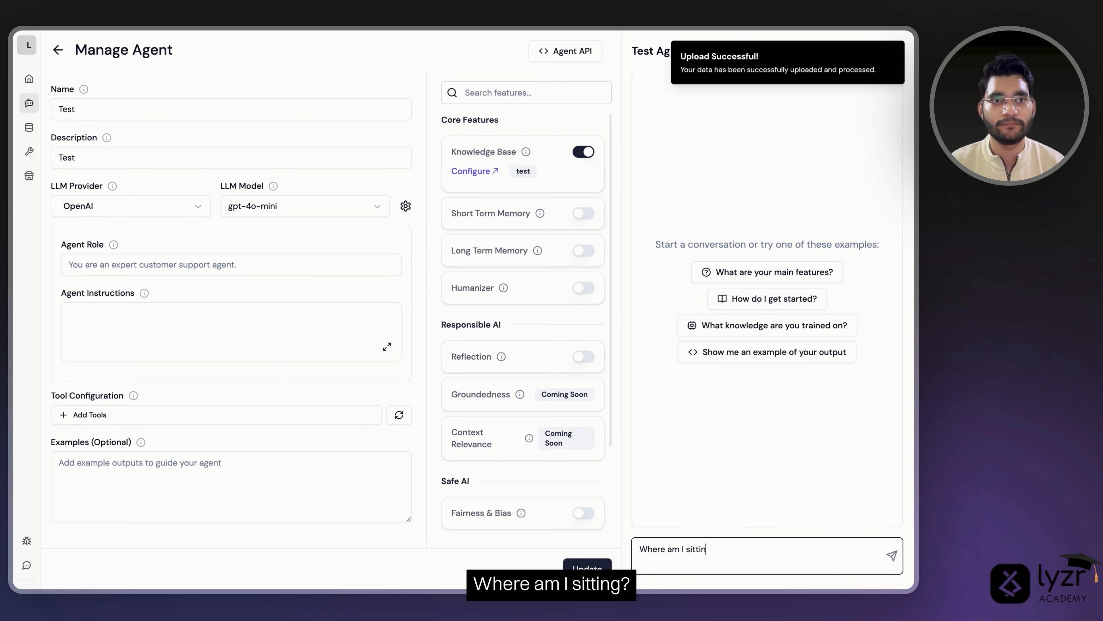
text(g)
key(Return)
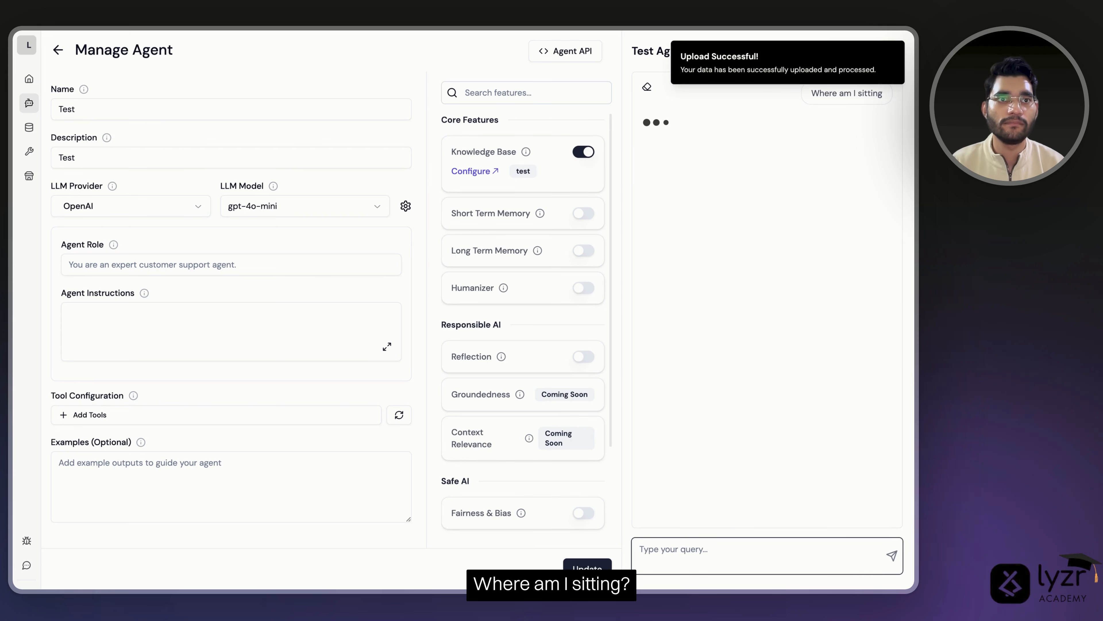
click(895, 52)
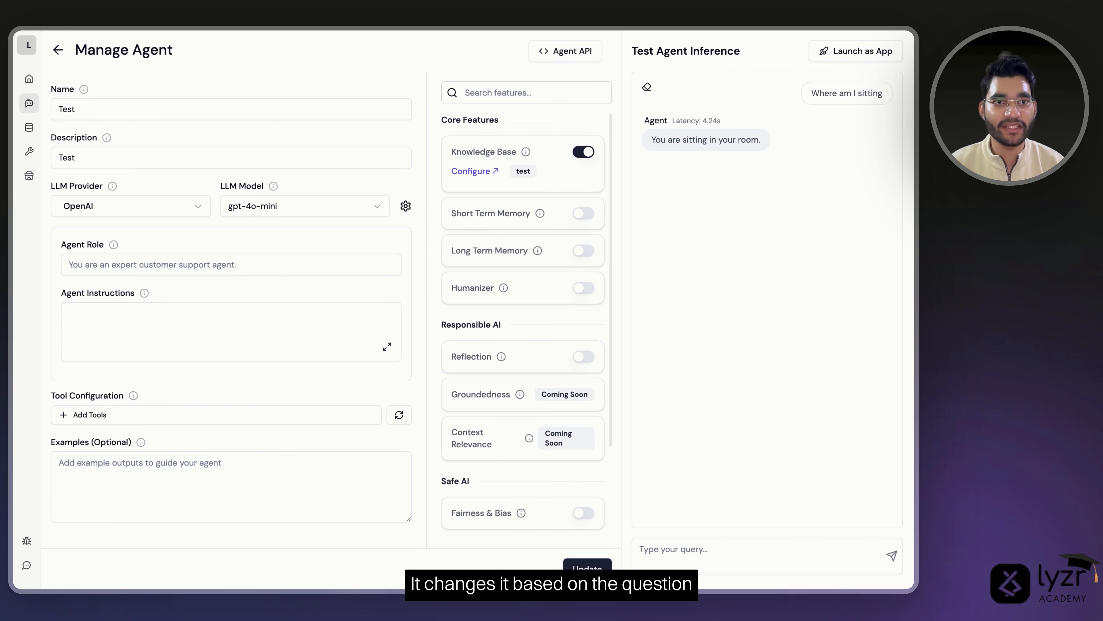
drag(814, 94, 832, 93)
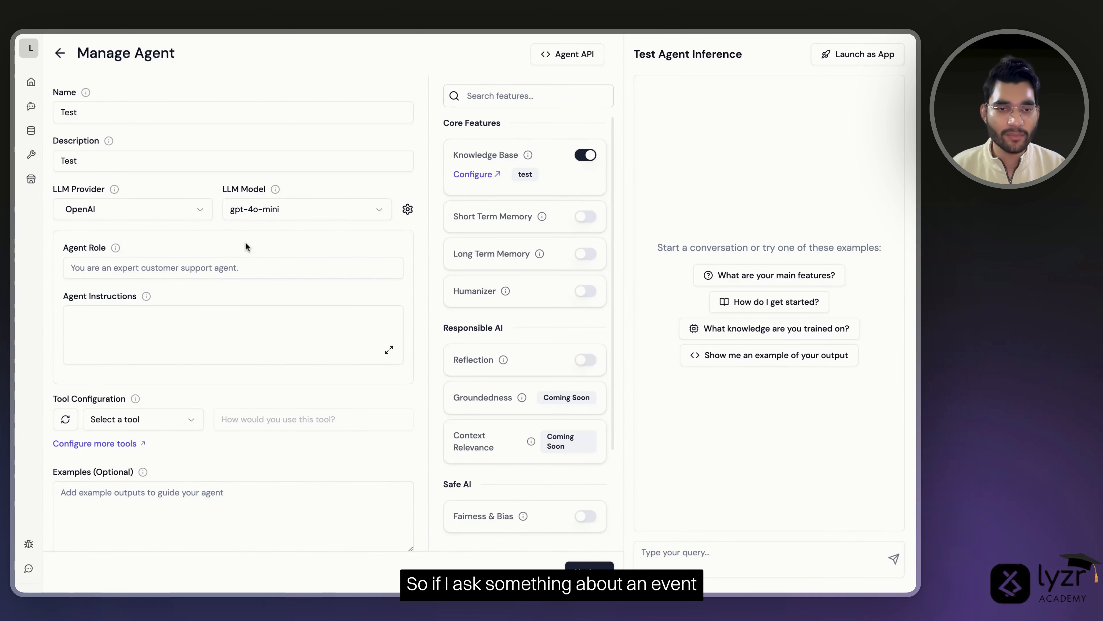
- Ask 'Who won the 2024 US elections?' and note the October 2023 knowledge cutoff reply
click(716, 563)
text(Who won the 2024 US elections?)
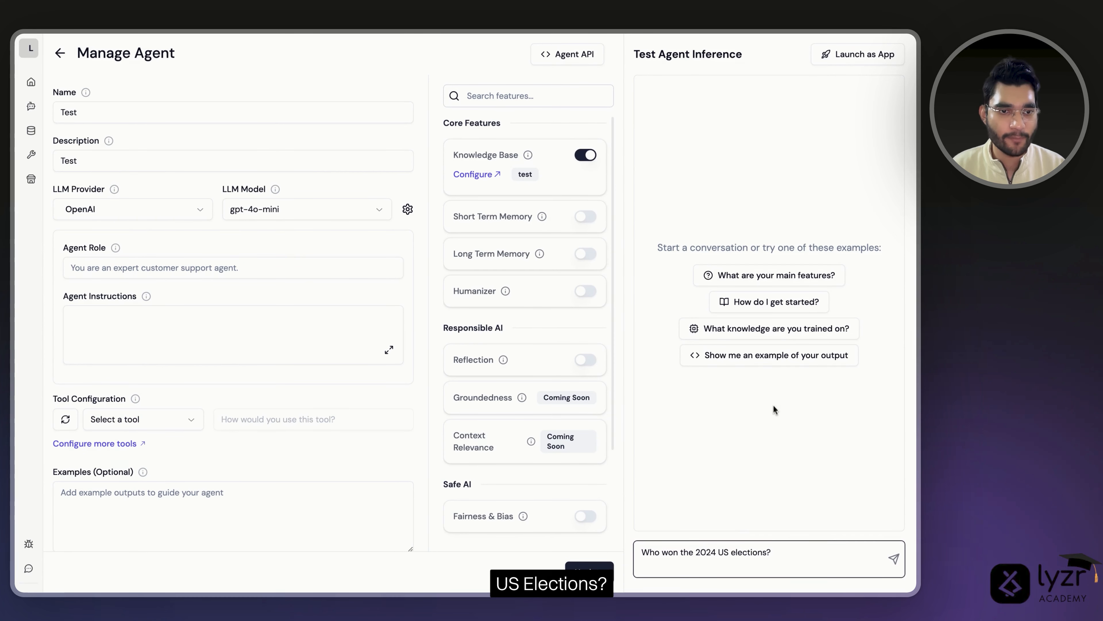
key(Return)
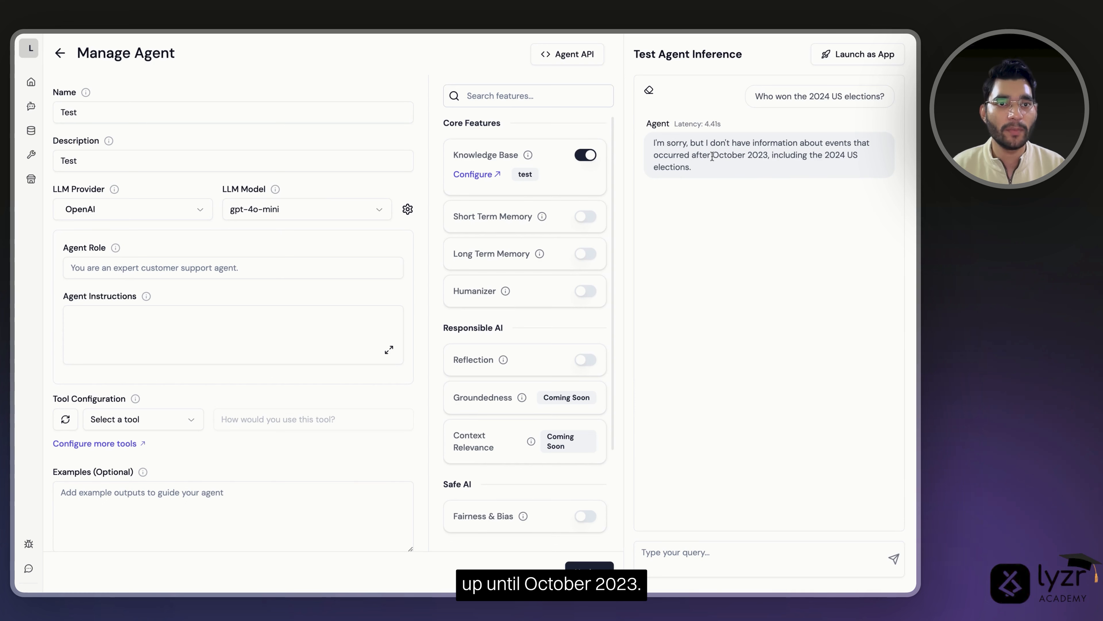
drag(712, 156, 774, 156)
click(770, 227)
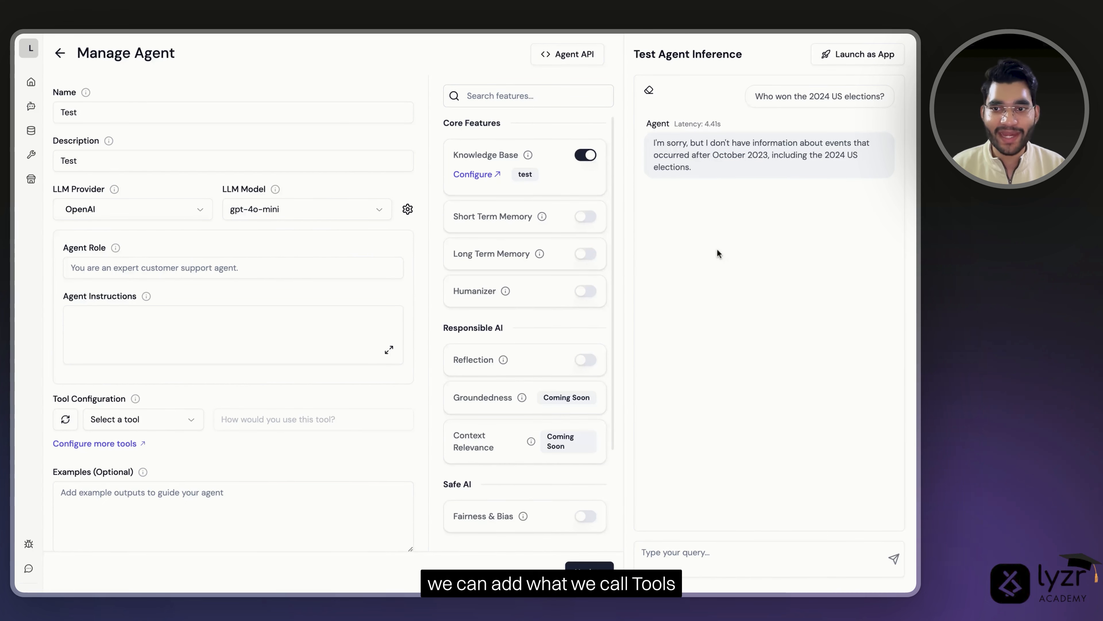
mouse_move(113, 395)
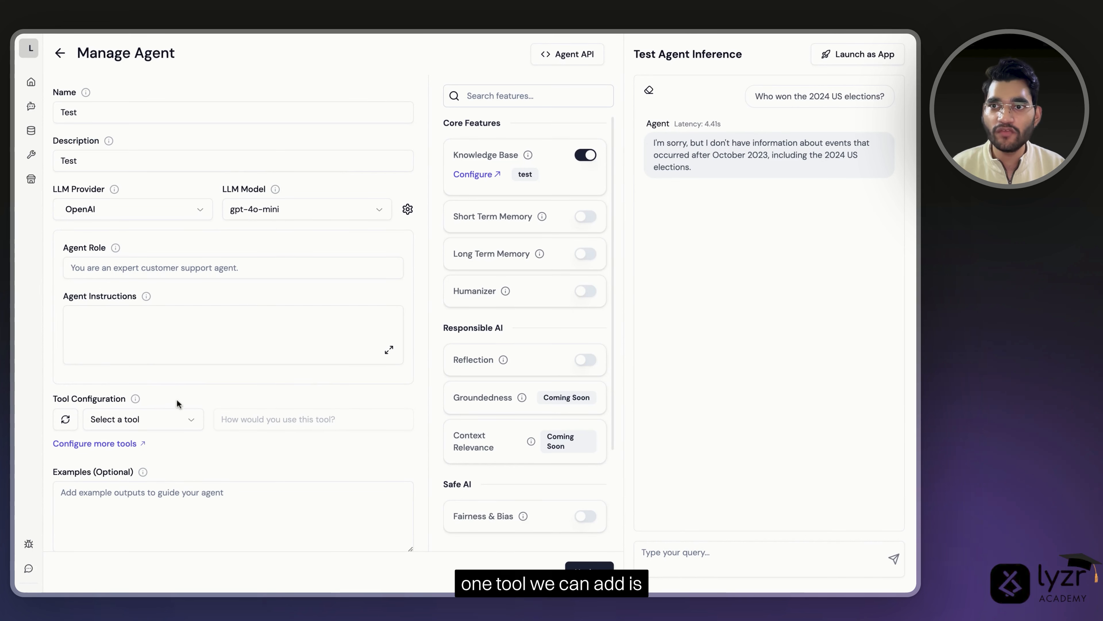
- Check the tools catalogue to confirm Perplexityai shows as Added
click(32, 155)
scroll(628, 451, down, 1)
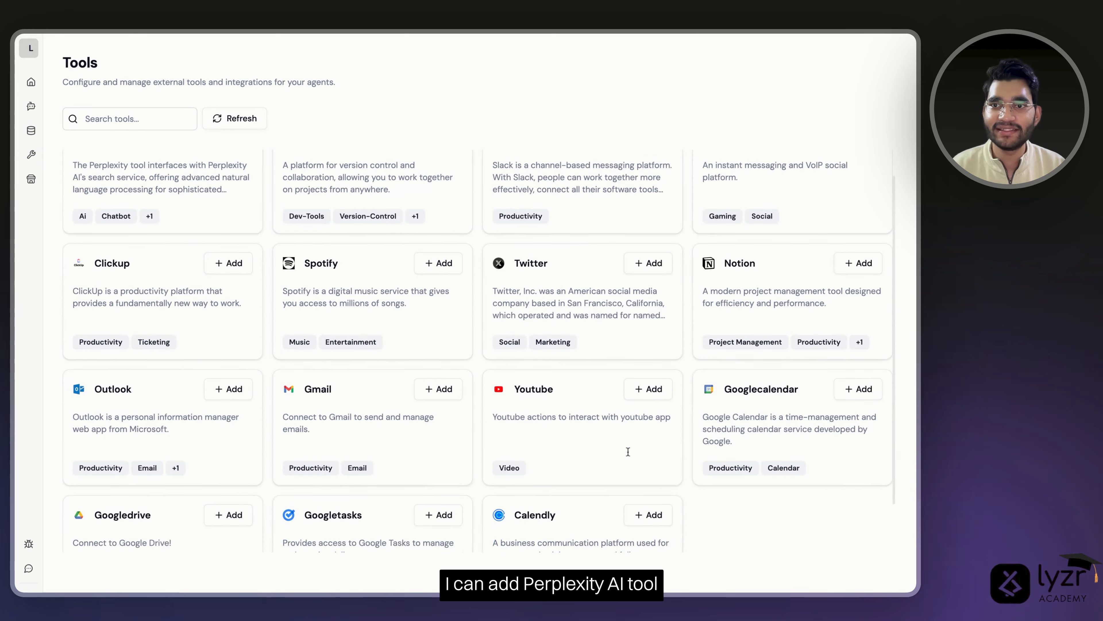
scroll(628, 452, up, 1)
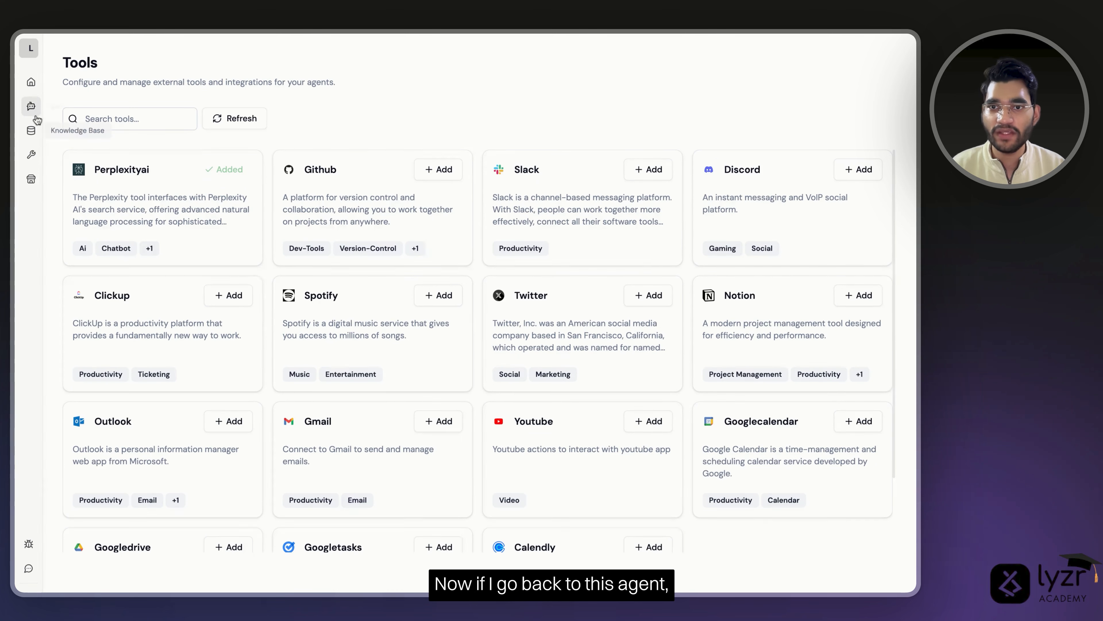
click(31, 106)
- Give the Test agent's Perplexityai tool the usage 'Search the internet' and update the agent
click(143, 207)
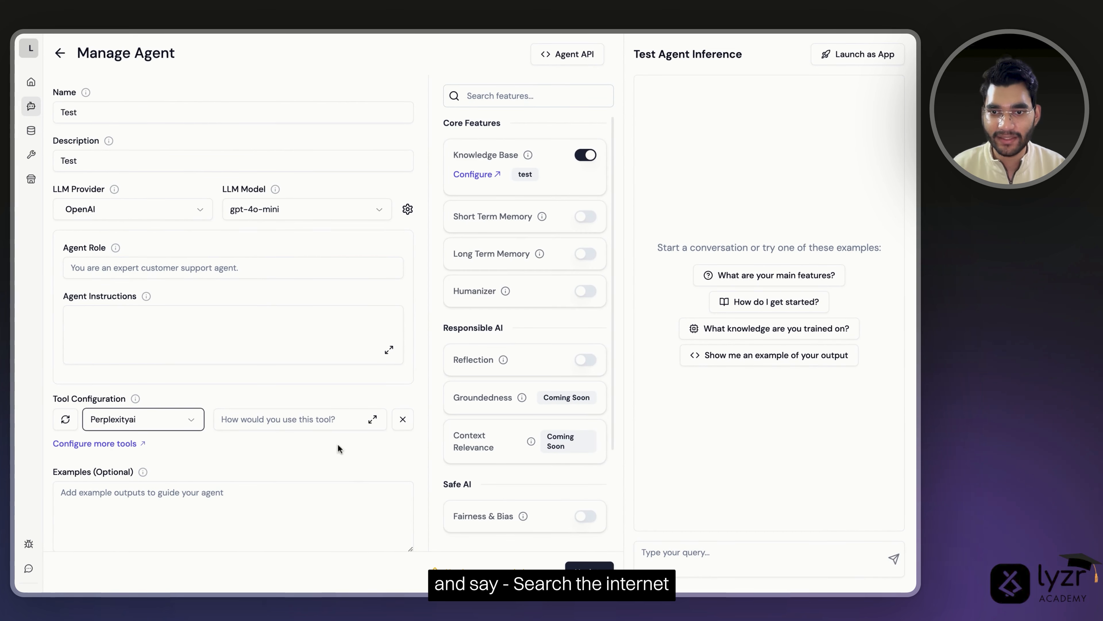
click(312, 421)
text(Search the internet)
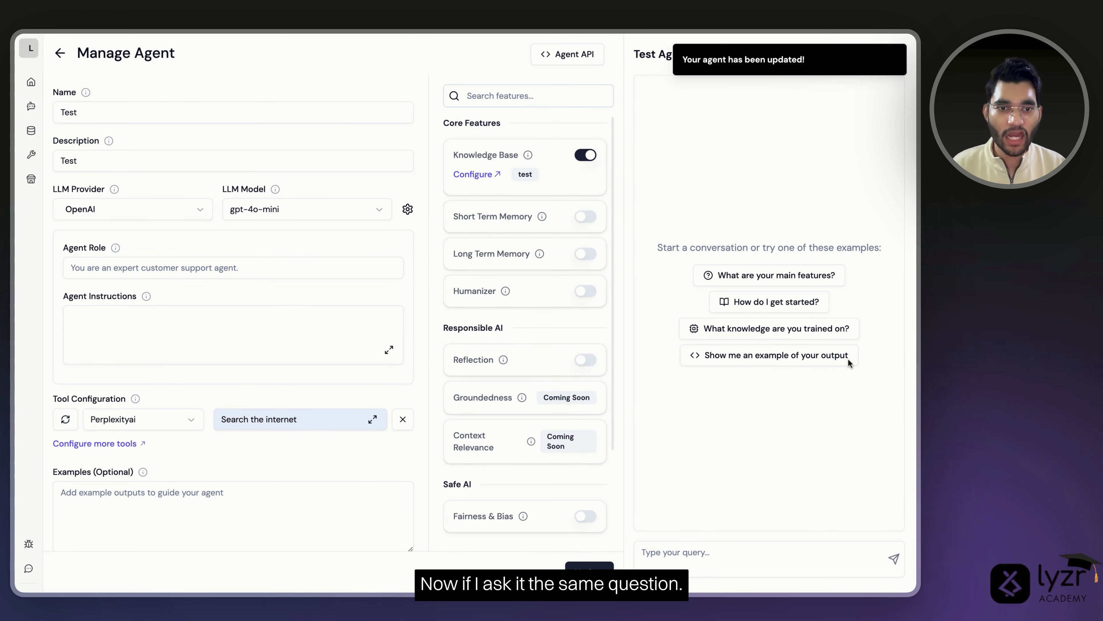
click(726, 557)
- Resend the 2024 US election question and get the 312–226 electoral vote answer
text(Who won the 2024 US elections?)
key(Return)
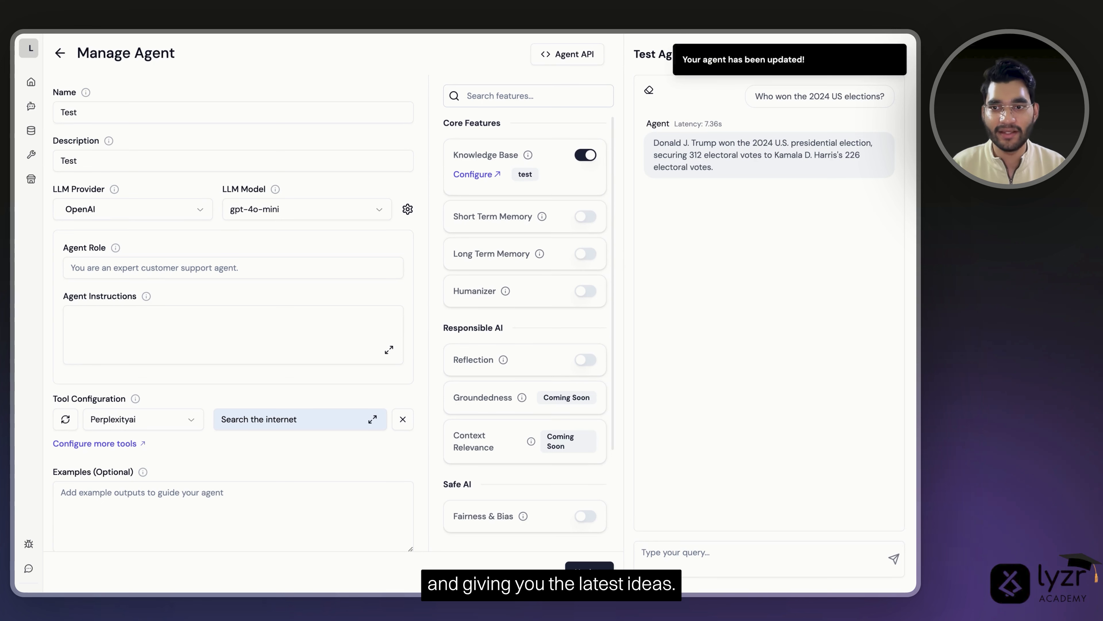
click(30, 154)
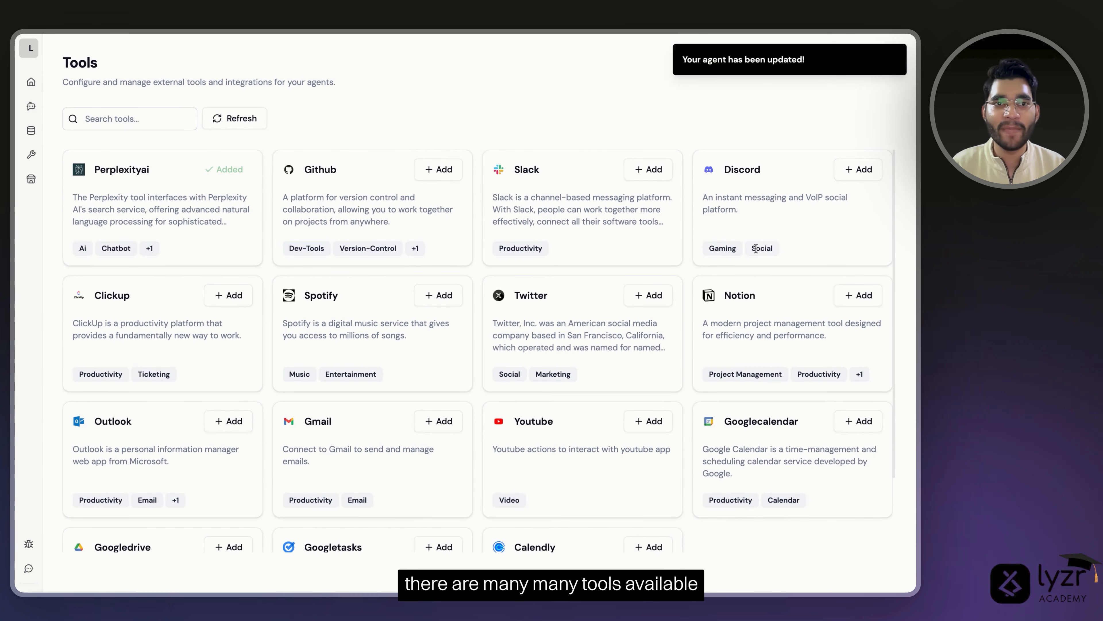